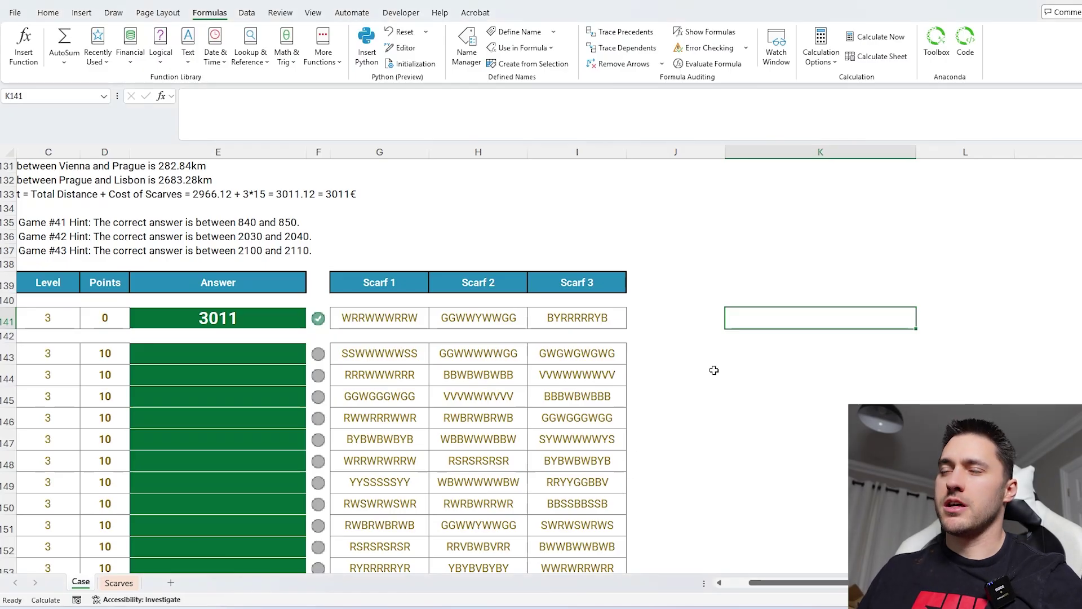
# Examine the three scarf codes in row 143 of the Case sheet.
pyautogui.moveTo(374, 354); pyautogui.dragTo(566, 352)
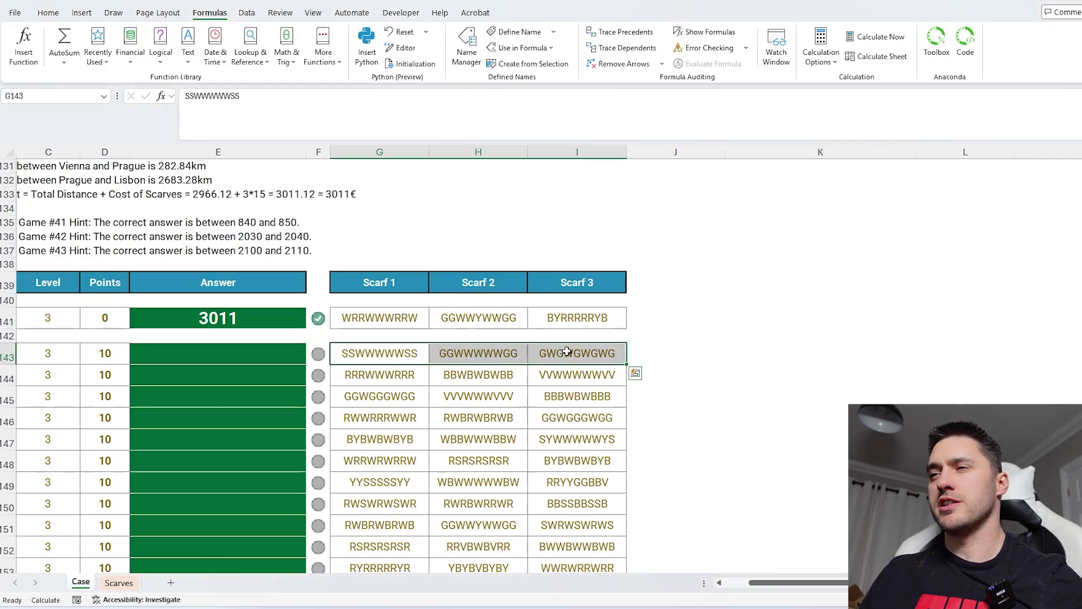
pyautogui.click(353, 357)
pyautogui.click(452, 353)
pyautogui.click(539, 351)
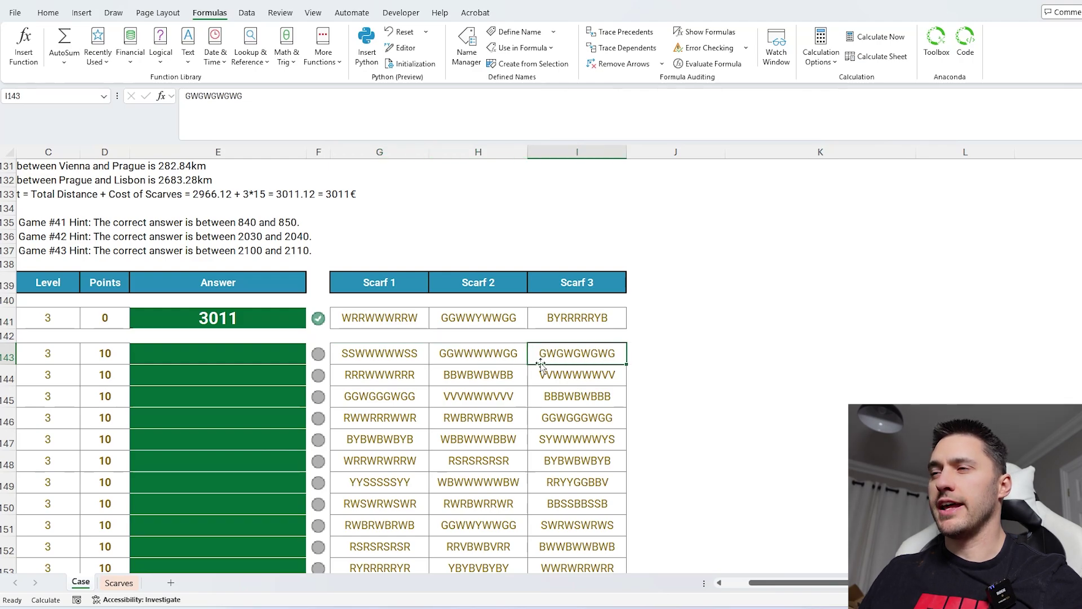
# Review the city list from Vienna to Dusseldorf on the Scarves sheet, then return to Case.
pyautogui.hotkey('ctrl', 'pagedown')
pyautogui.moveTo(129, 208); pyautogui.dragTo(144, 443)
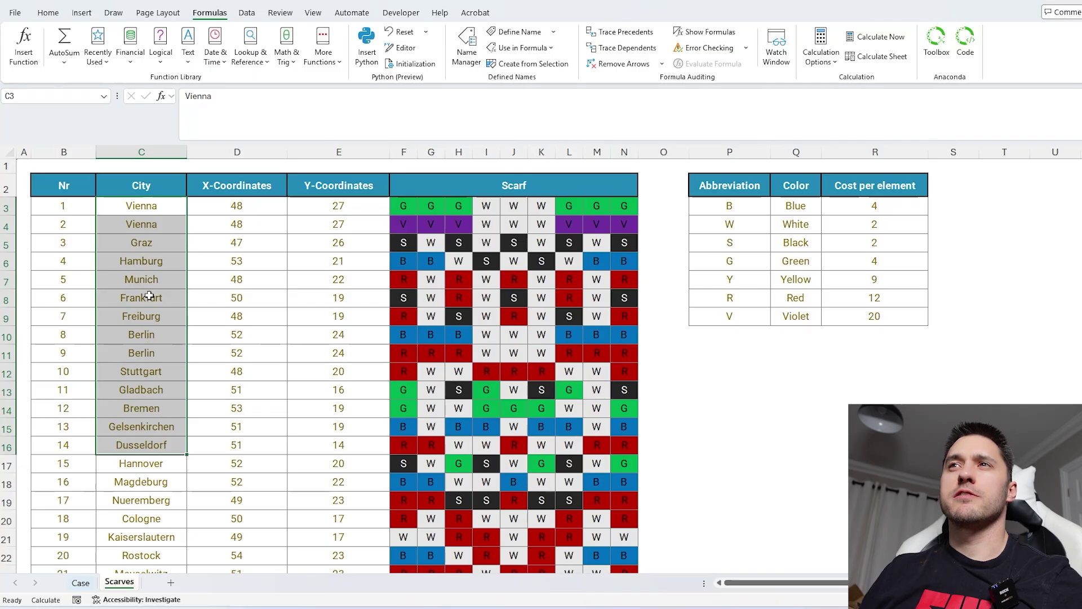
pyautogui.moveTo(151, 207); pyautogui.dragTo(157, 366)
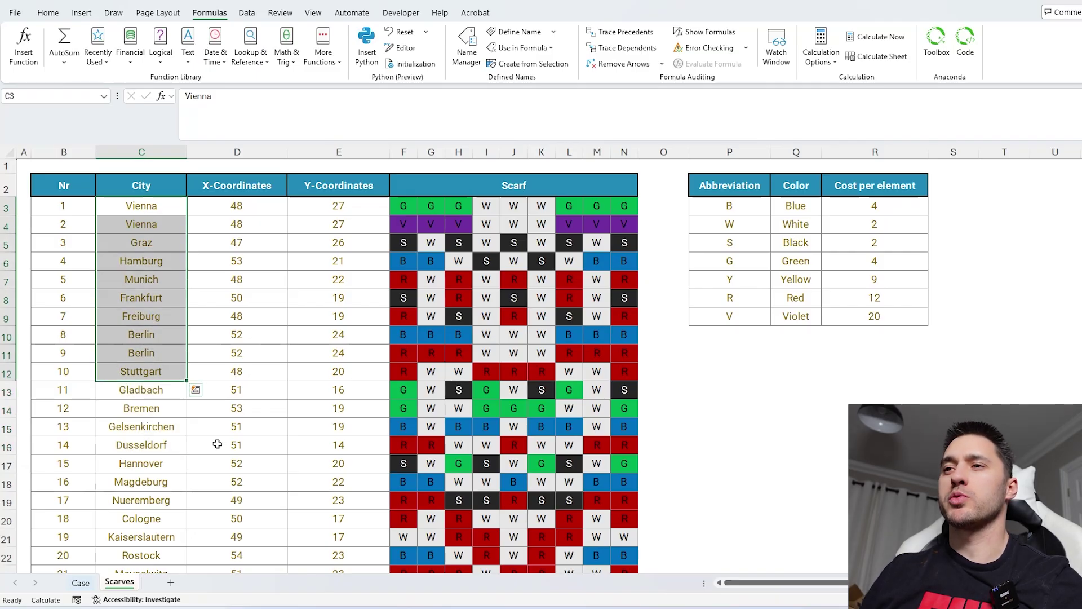
pyautogui.click(81, 582)
# Reselect the three scarf codes in row 143 and the empty cell J143 beside them.
pyautogui.moveTo(560, 353)
pyautogui.mouseDown()
pyautogui.moveTo(338, 362)
pyautogui.moveTo(353, 353)
pyautogui.mouseUp()
pyautogui.click(388, 356)
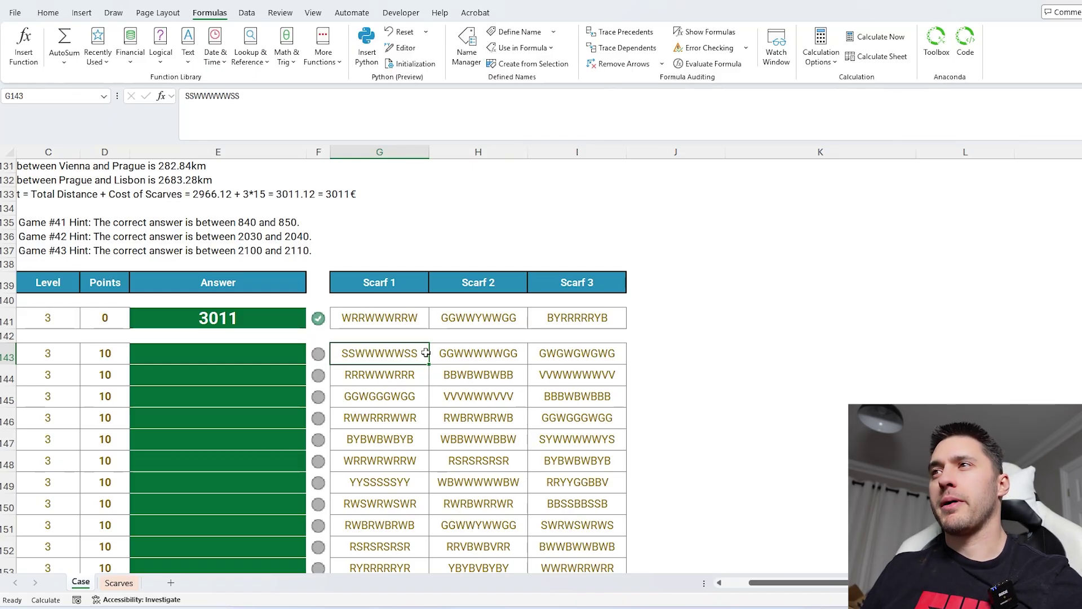
pyautogui.click(634, 353)
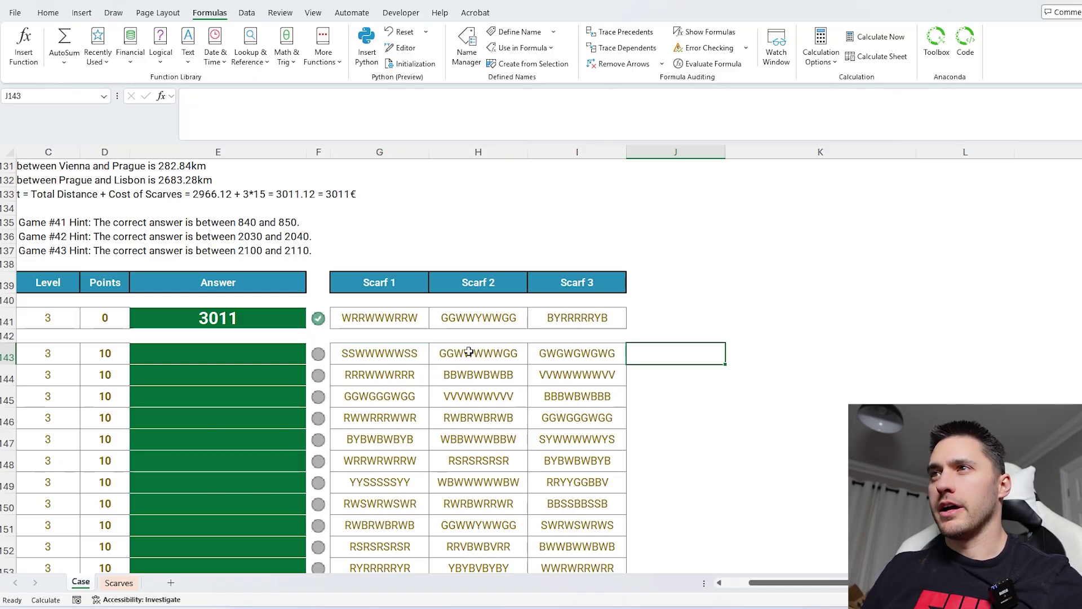
pyautogui.click(394, 353)
pyautogui.moveTo(394, 352); pyautogui.dragTo(540, 353)
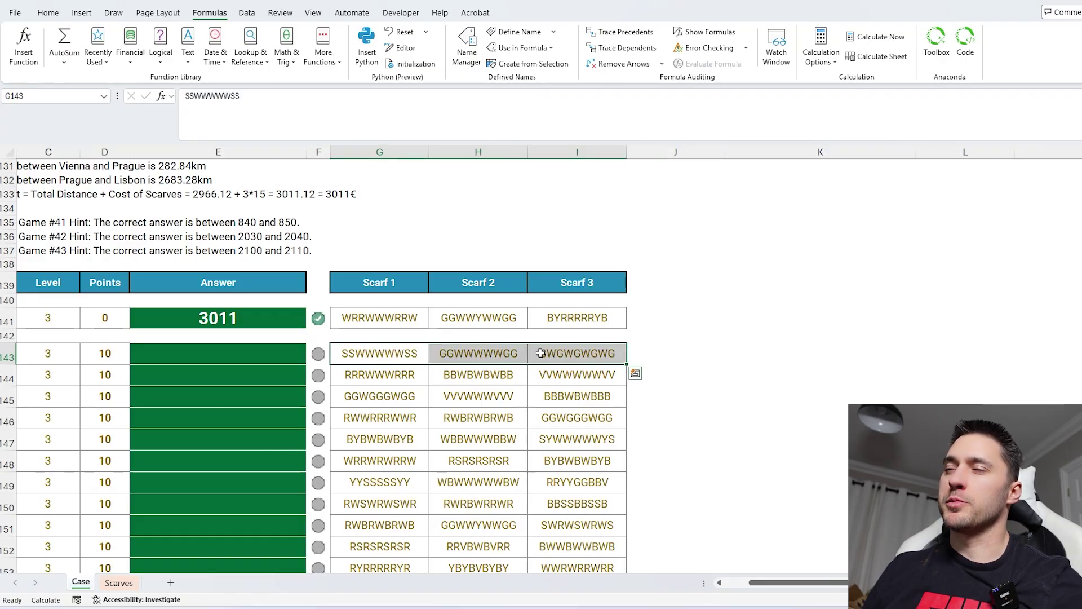
# Enter =PERMUT(3,3) in J143 to count the scarf code orderings.
pyautogui.click(632, 354)
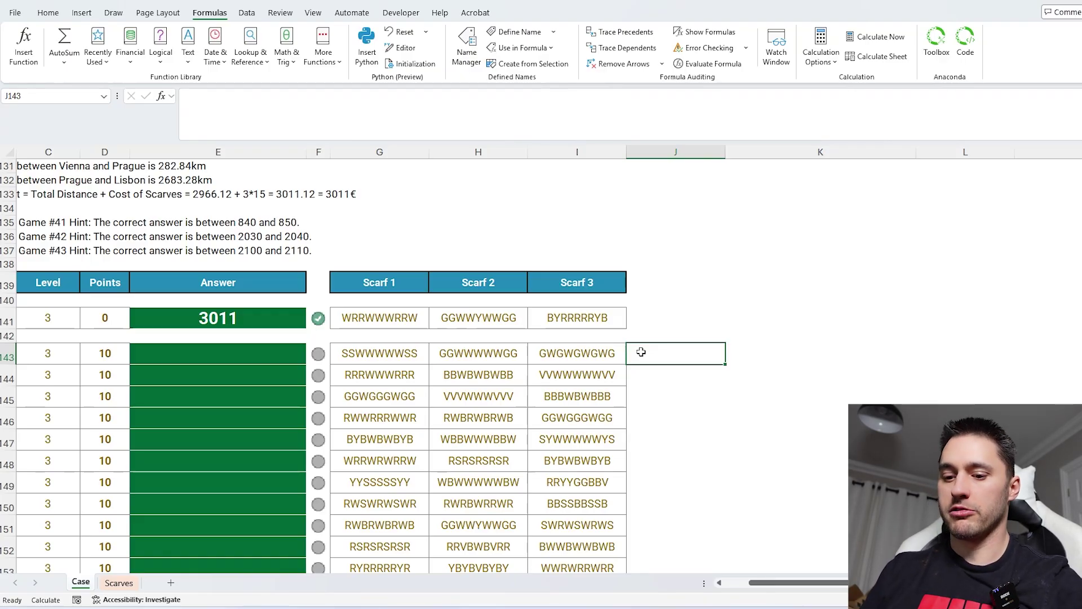
pyautogui.write('=perm')
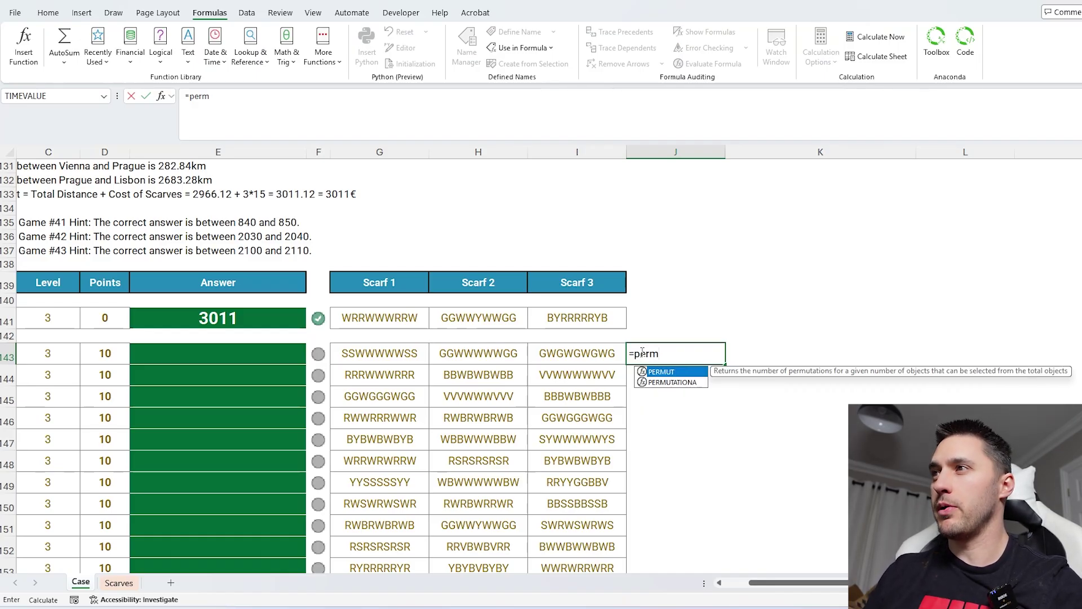
pyautogui.press('Tab')
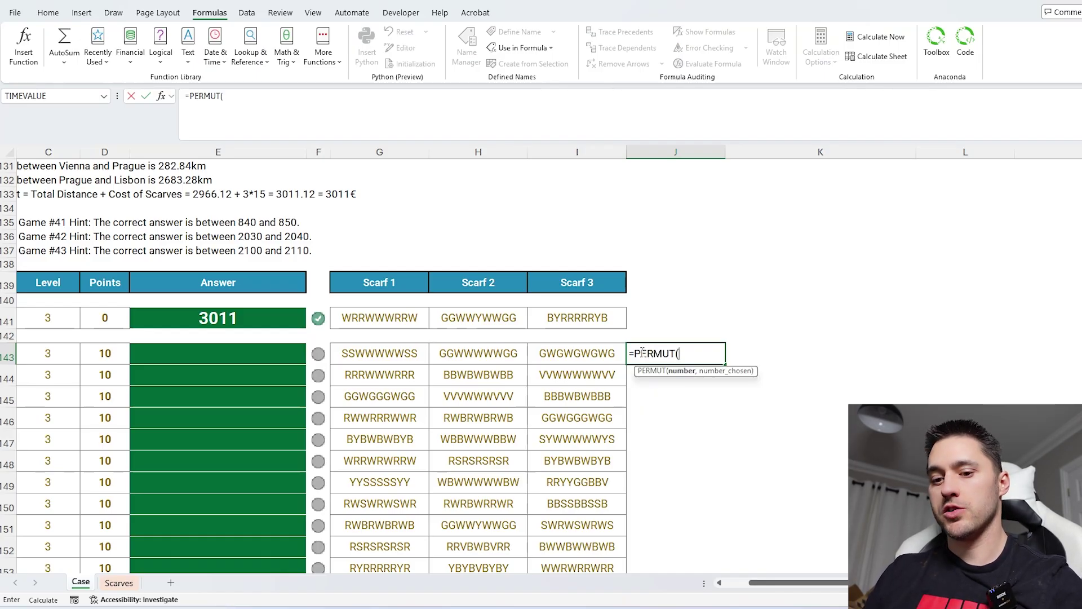
pyautogui.write('3')
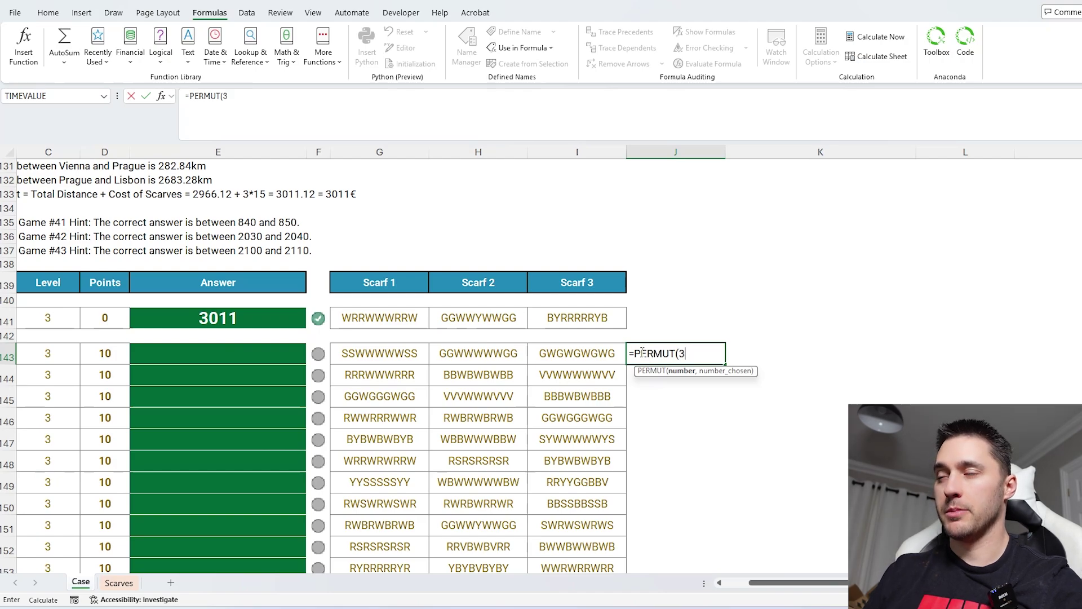
pyautogui.write(',3)')
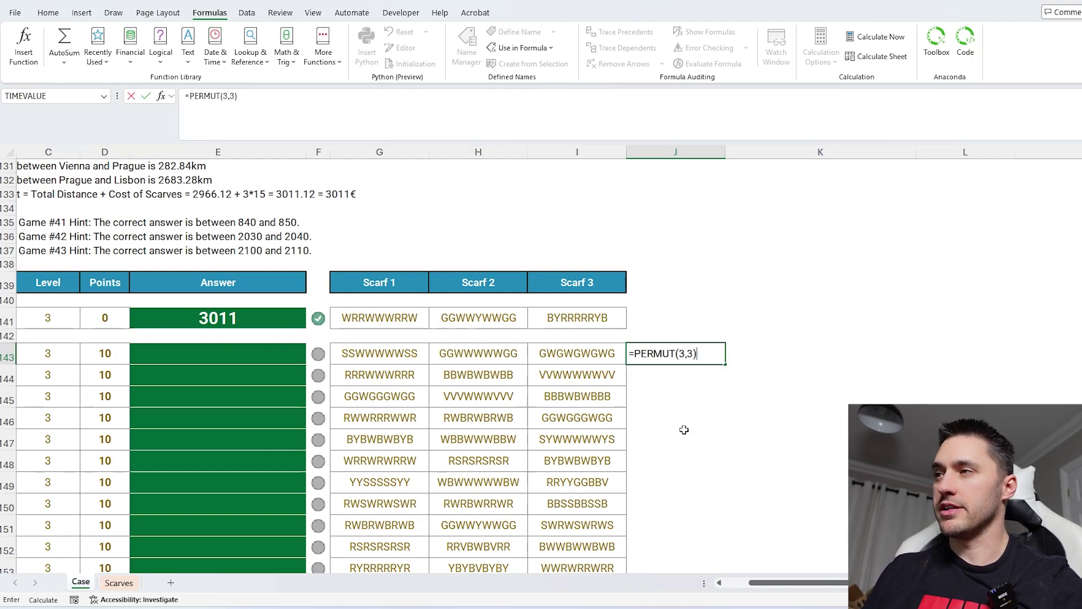
pyautogui.press('Return')
pyautogui.click(653, 356)
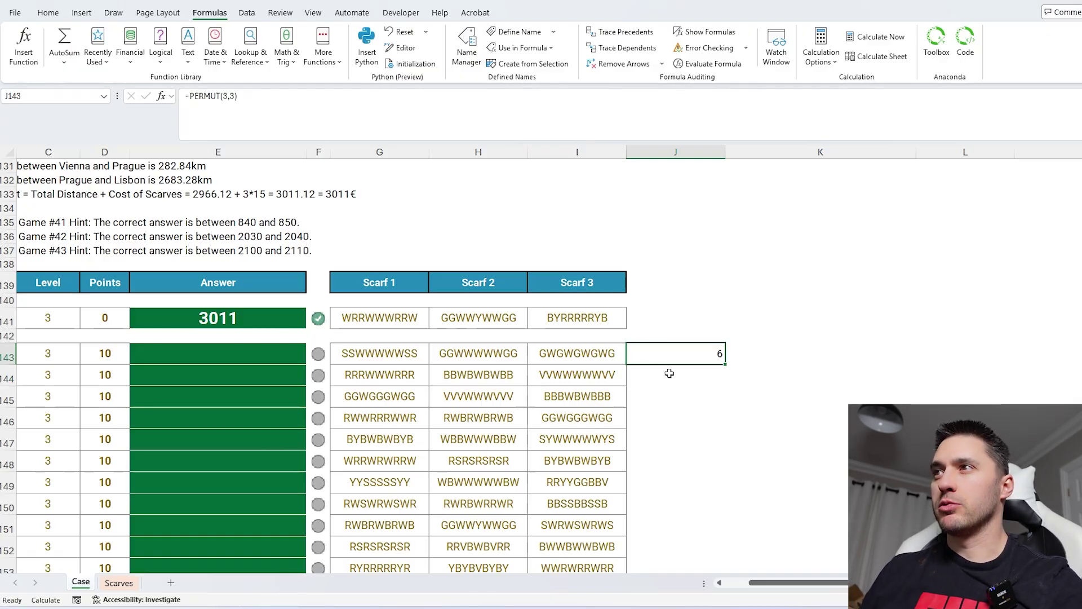
# Compare the PERMUT result with the scarf codes, then clear J143.
pyautogui.moveTo(410, 353); pyautogui.dragTo(580, 353)
pyautogui.click(670, 351)
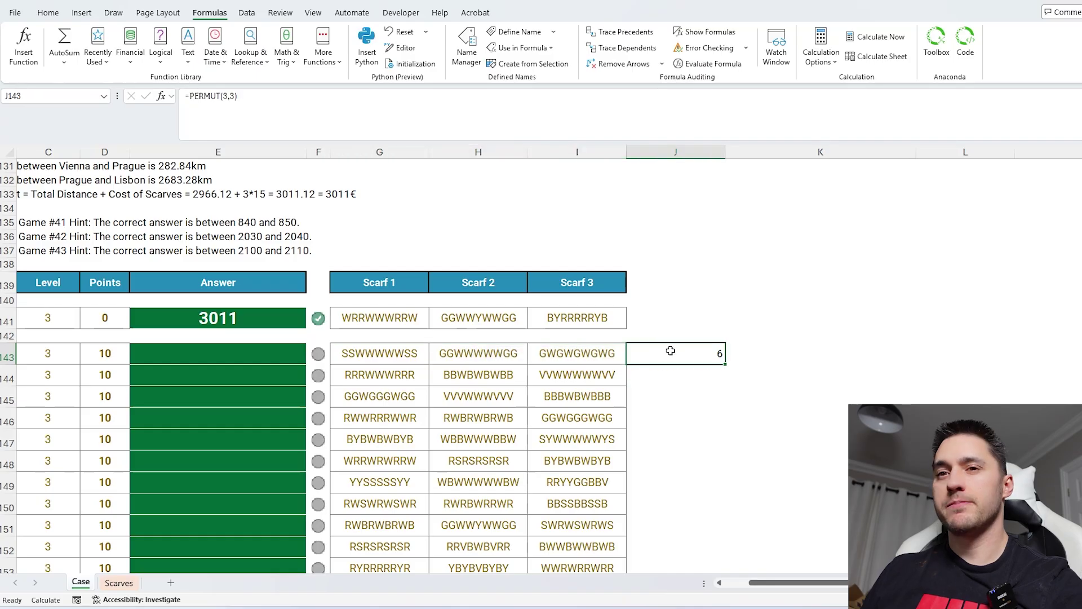
pyautogui.moveTo(761, 352)
pyautogui.mouseDown()
pyautogui.moveTo(772, 350)
pyautogui.moveTo(772, 430)
pyautogui.mouseUp()
pyautogui.click(699, 352)
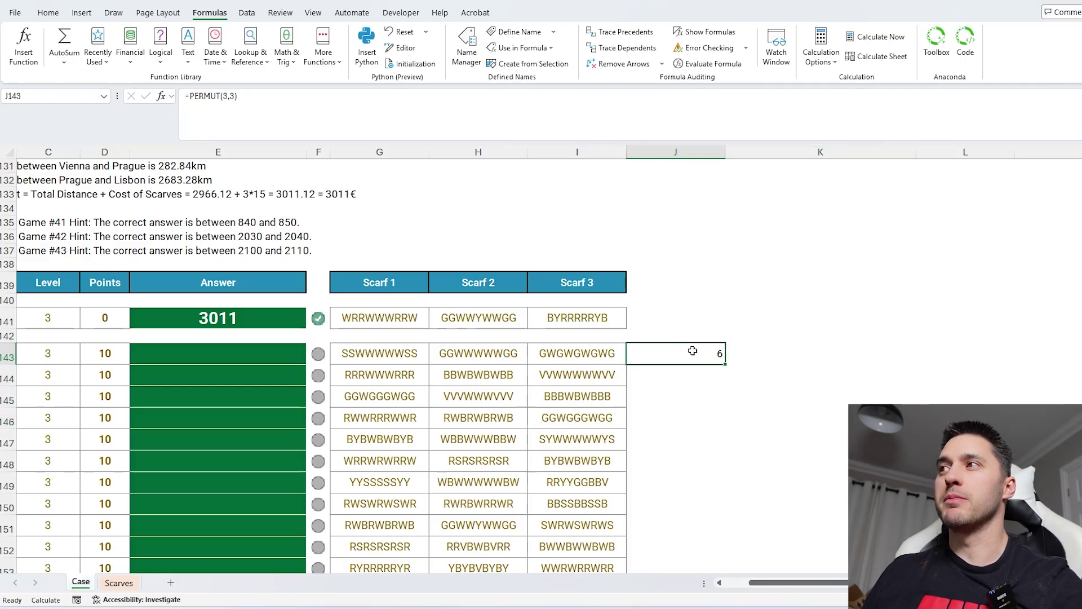
pyautogui.press('Delete')
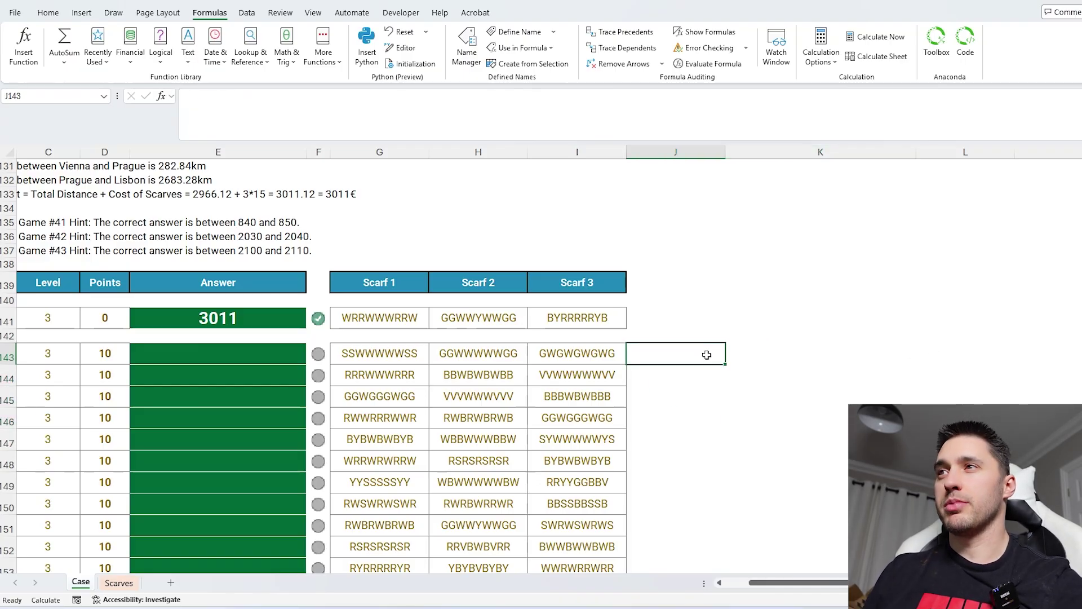
pyautogui.moveTo(612, 353); pyautogui.dragTo(395, 353)
pyautogui.click(667, 347)
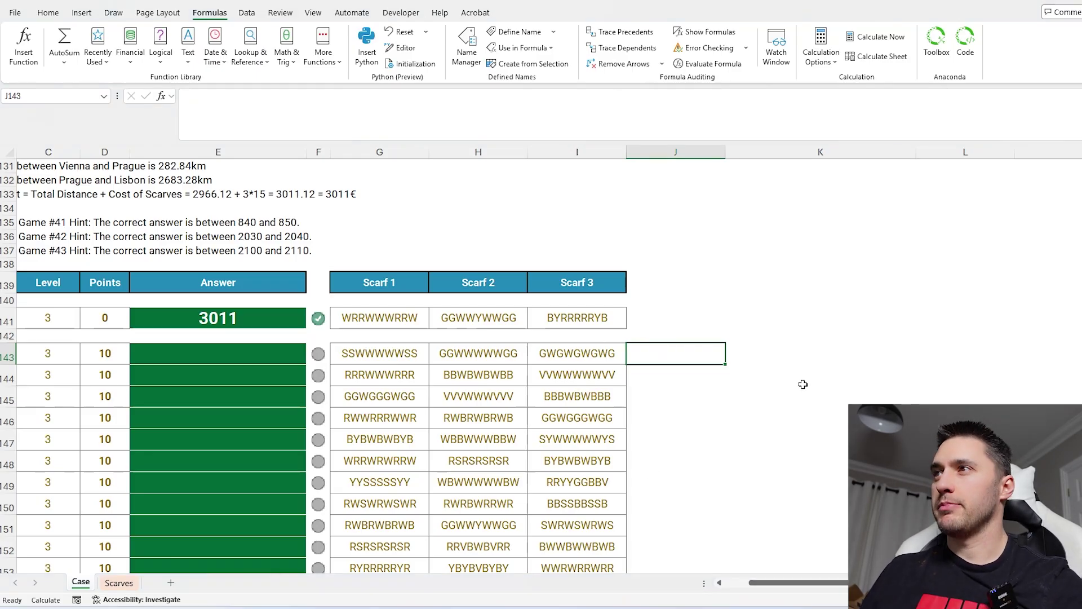
# Switch to the Almost_There workbook and inspect goal cell AO41 and battle squares AE34 and V34.
pyautogui.moveTo(732, 603)
pyautogui.click(735, 575)
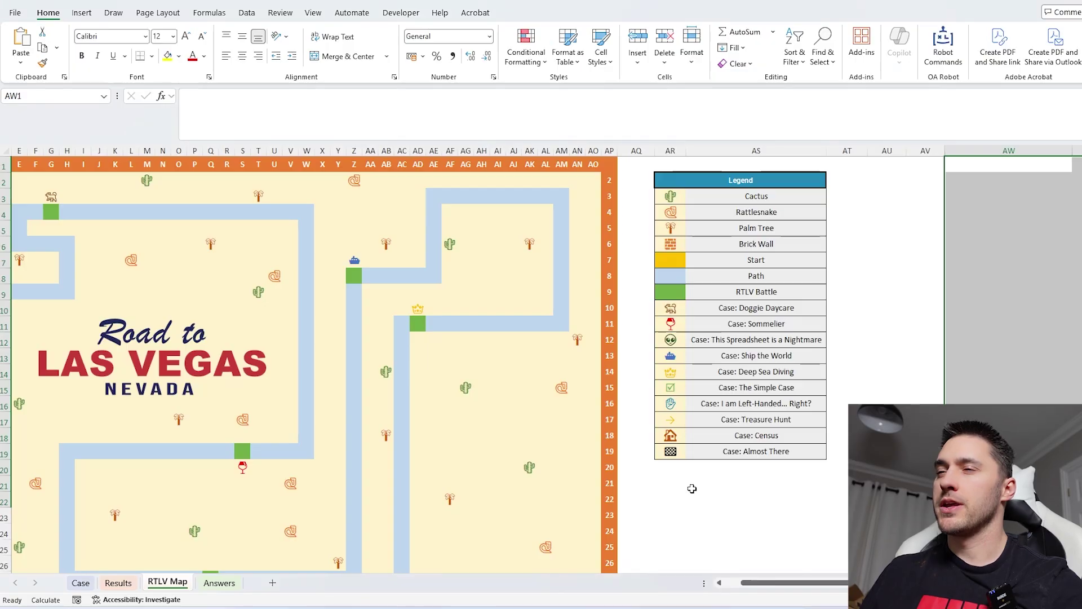
pyautogui.scroll(-7, 544, 388)
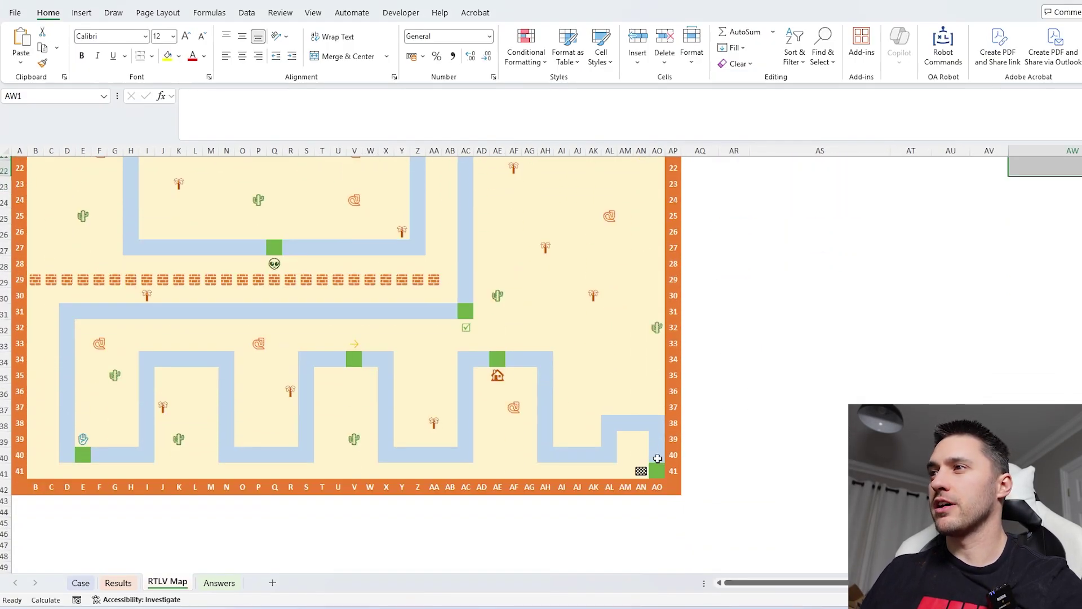
pyautogui.click(657, 470)
pyautogui.scroll(3, 657, 467)
pyautogui.click(497, 491)
pyautogui.click(353, 492)
# Inspect battle squares Q27 and S19 and the block AD36:AH38 below the Census case.
pyautogui.scroll(-2, 353, 492)
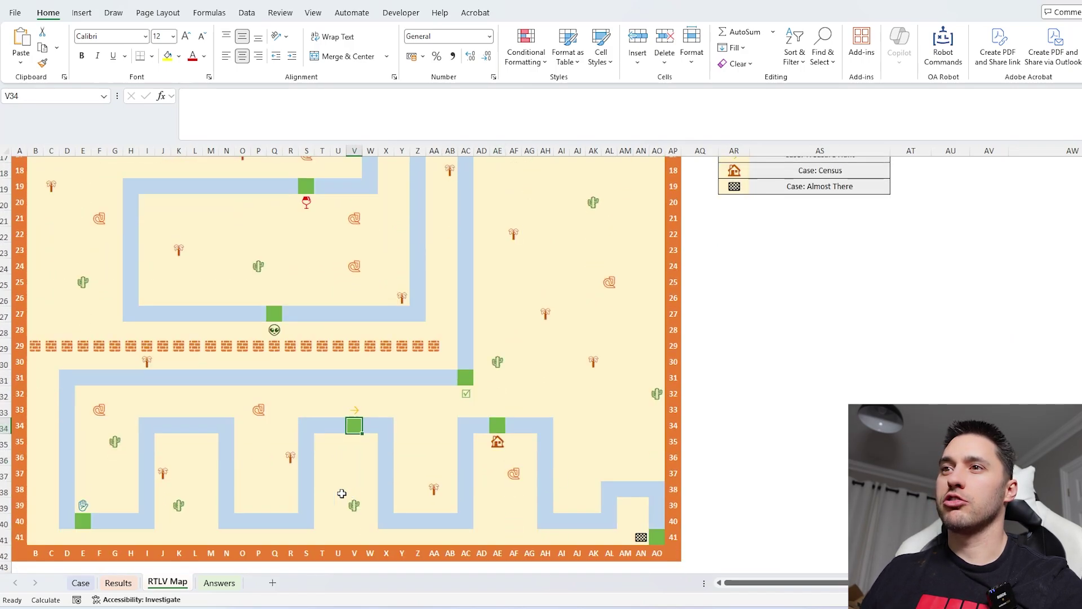
pyautogui.scroll(2, 466, 386)
pyautogui.click(275, 380)
pyautogui.click(310, 253)
pyautogui.scroll(4, 544, 379)
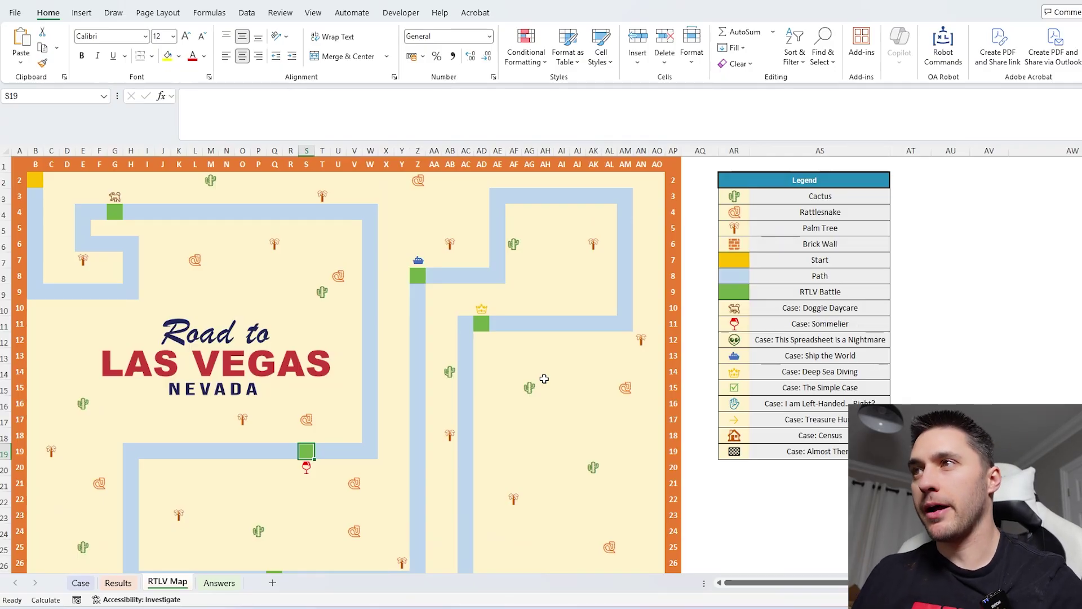
pyautogui.scroll(-5, 544, 379)
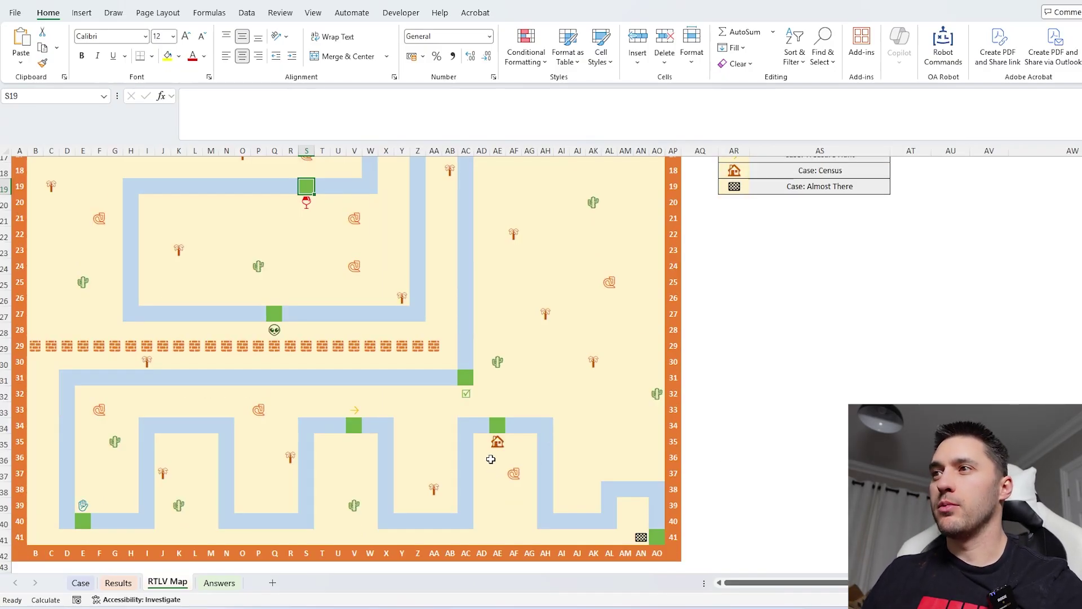
pyautogui.moveTo(485, 458); pyautogui.dragTo(549, 495)
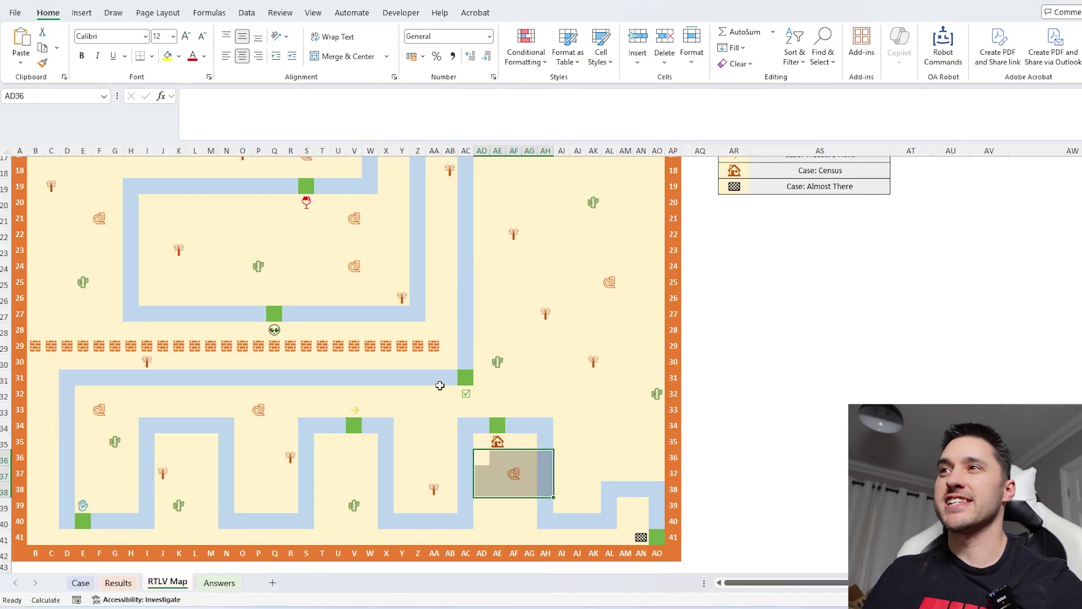
# Check the row-29 brick wall and battle squares AC31, V34 and Q27, then scroll toward the legend.
pyautogui.moveTo(436, 345); pyautogui.dragTo(31, 345)
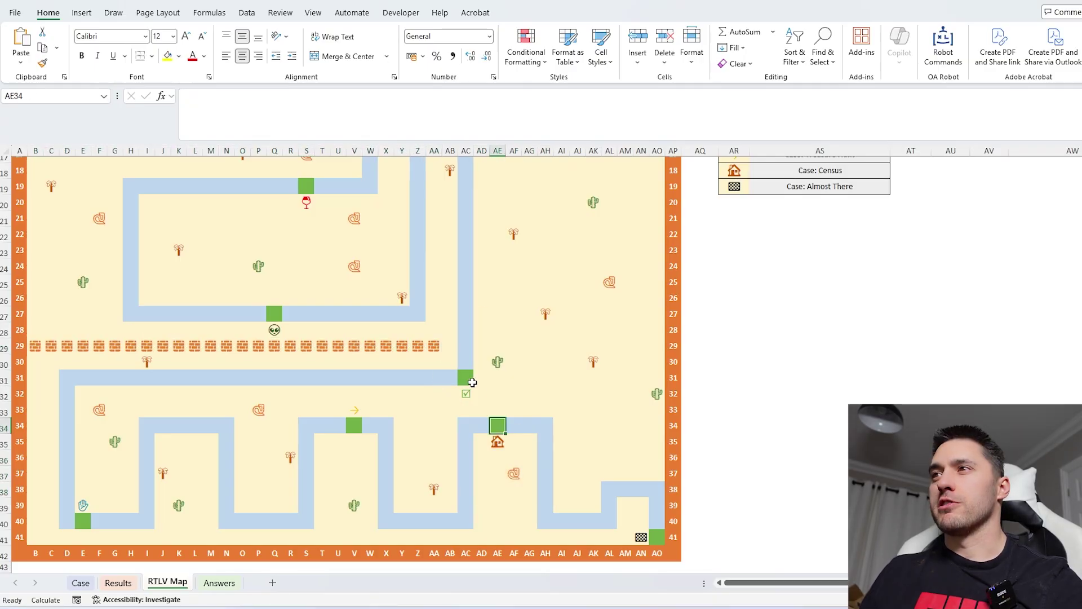
pyautogui.click(466, 378)
pyautogui.click(349, 422)
pyautogui.click(274, 314)
pyautogui.scroll(6, 952, 334)
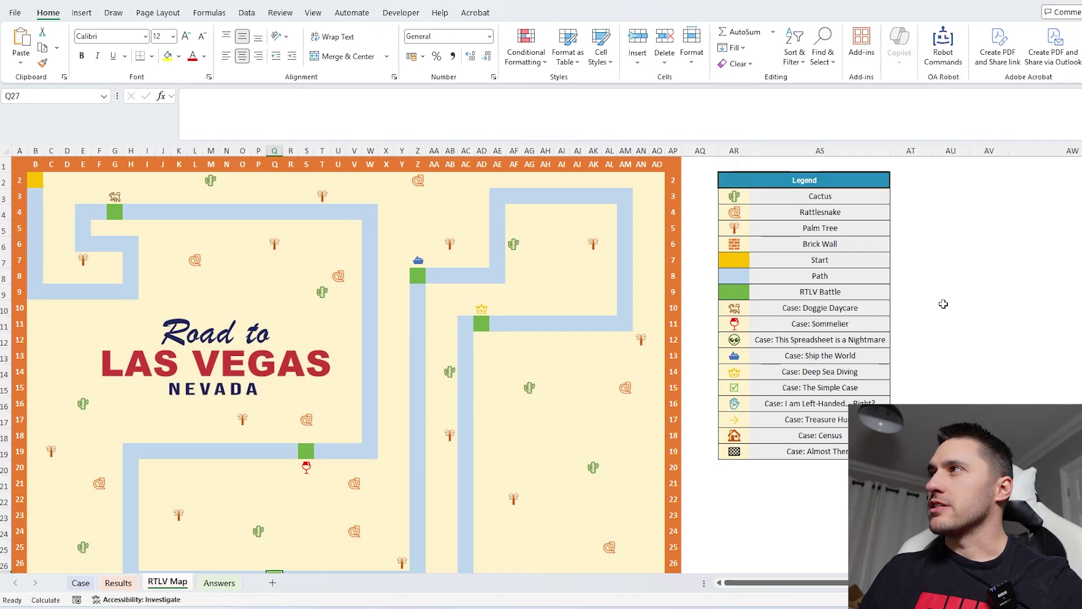
pyautogui.hscroll(3, 944, 304)
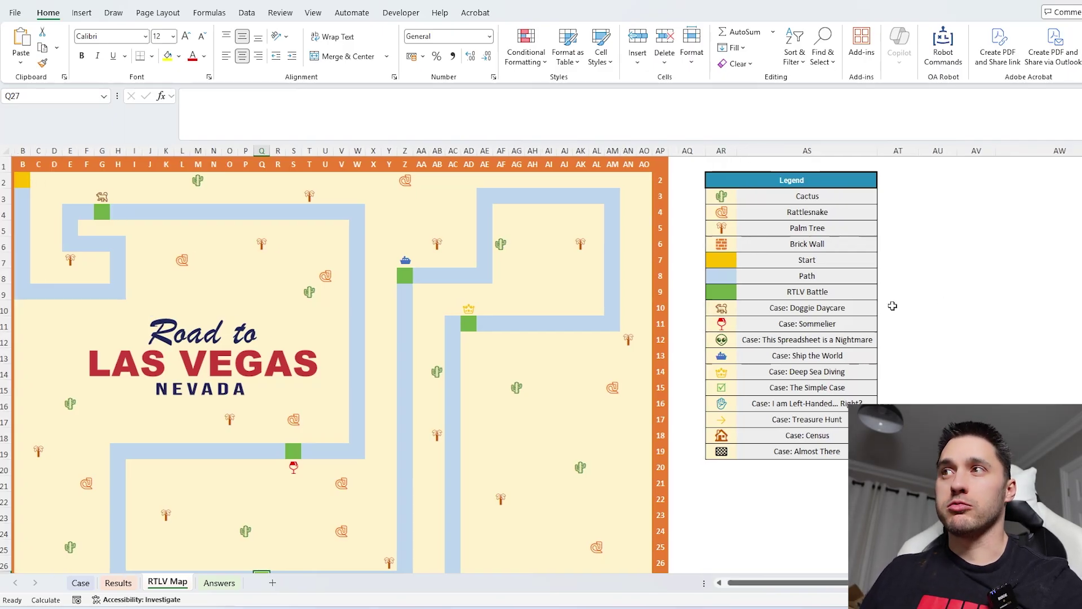
pyautogui.hscroll(3, 926, 236)
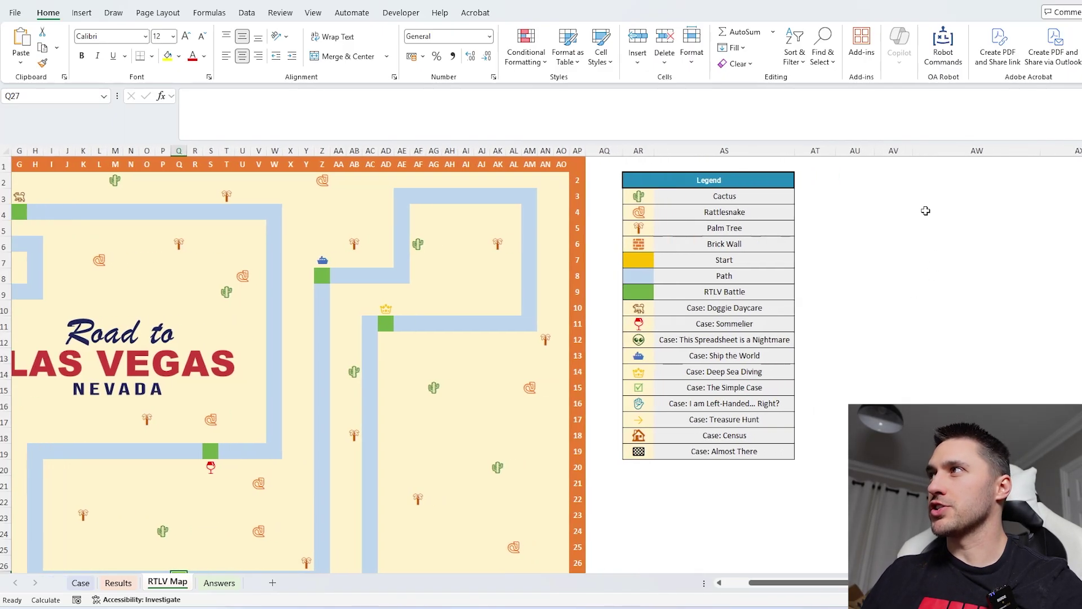
# Enter =SEQUENCE(20) in AV2 to list the numbers 1 to 20.
pyautogui.click(940, 182)
pyautogui.hscroll(5, 925, 242)
pyautogui.click(820, 176)
pyautogui.write('=seq')
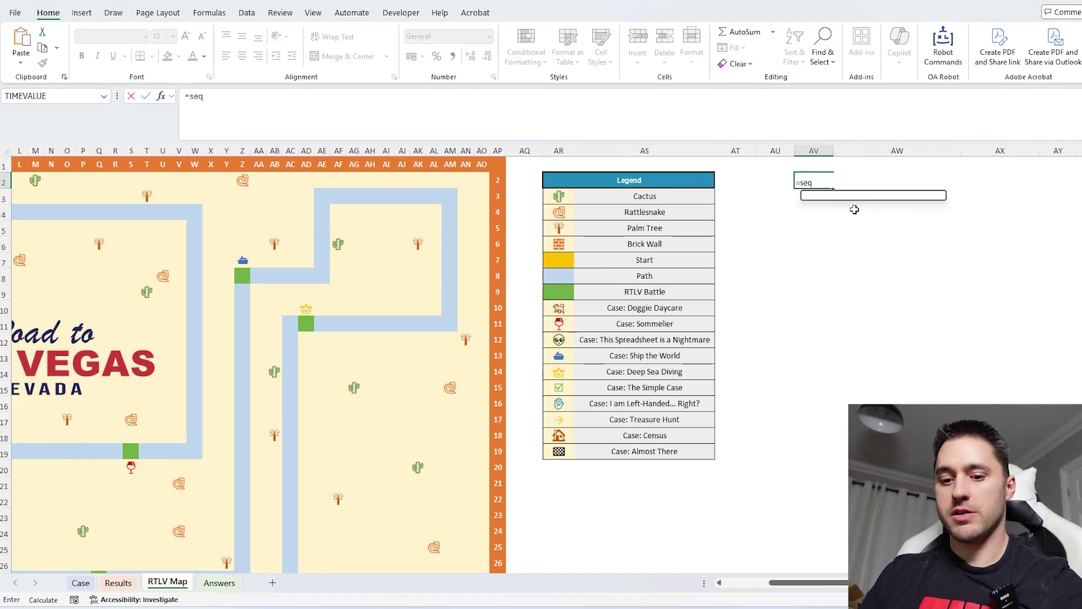
pyautogui.press('Tab')
pyautogui.write('20)')
pyautogui.press('Return')
# Enter =PERMUT(AV2,AV2) in AW2 beside the first number.
pyautogui.press('Up')
pyautogui.press('Right')
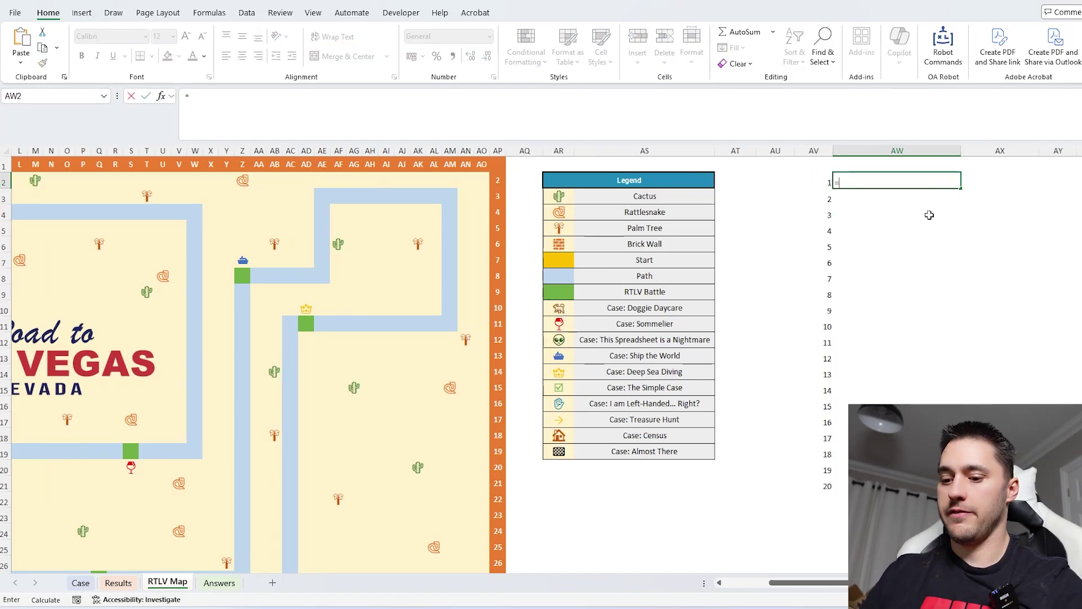
pyautogui.write('=permu')
pyautogui.press('Tab')
pyautogui.press('Left')
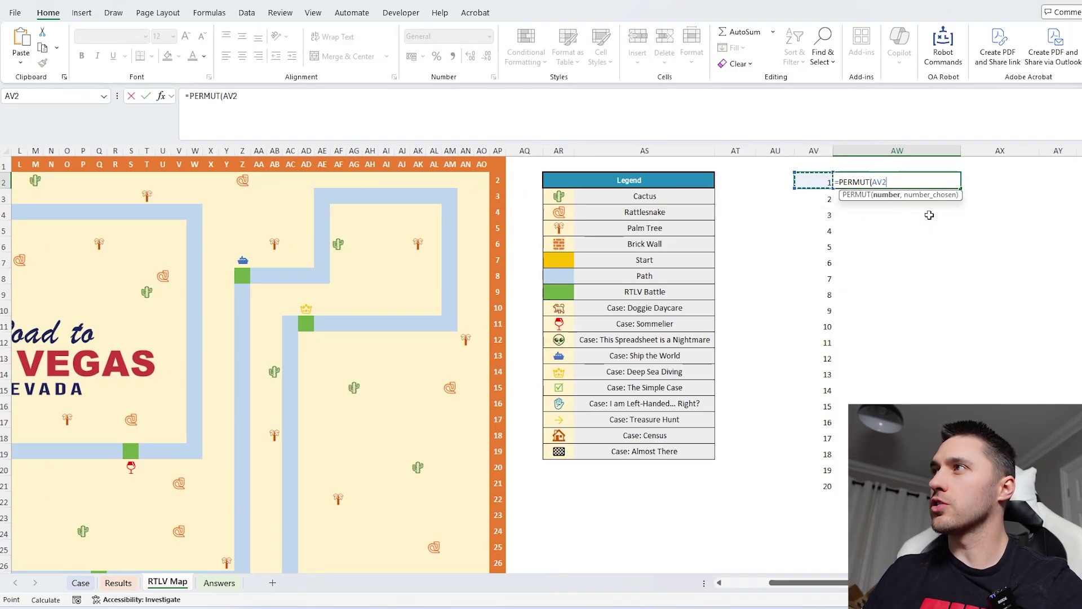
pyautogui.write(',')
pyautogui.press('Left')
pyautogui.press('Return')
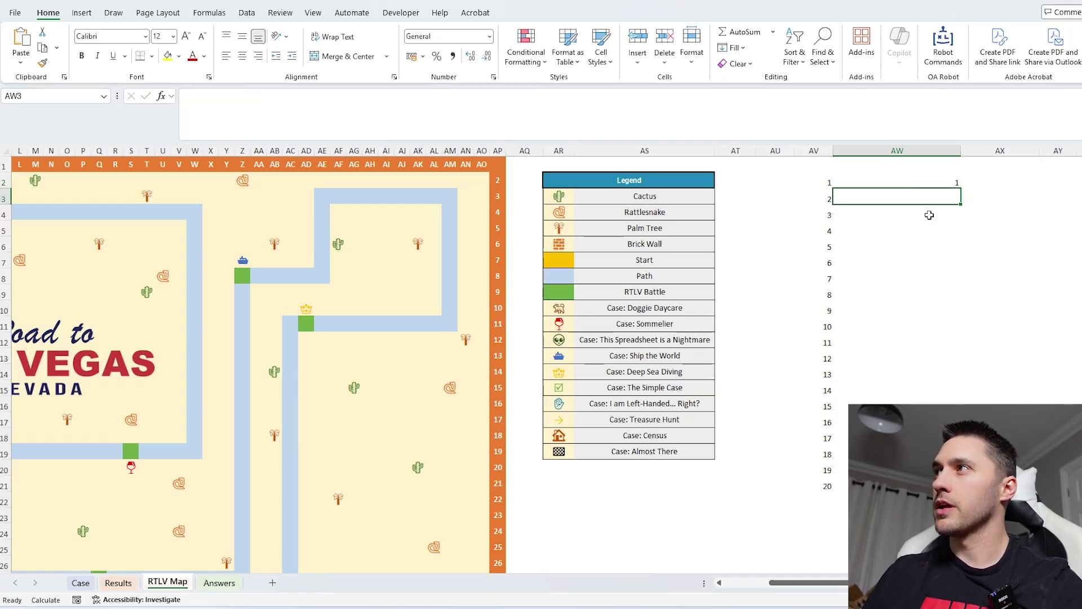
# Fill the PERMUT formula down to AW4, giving 1, 2 and 6.
pyautogui.click(931, 182)
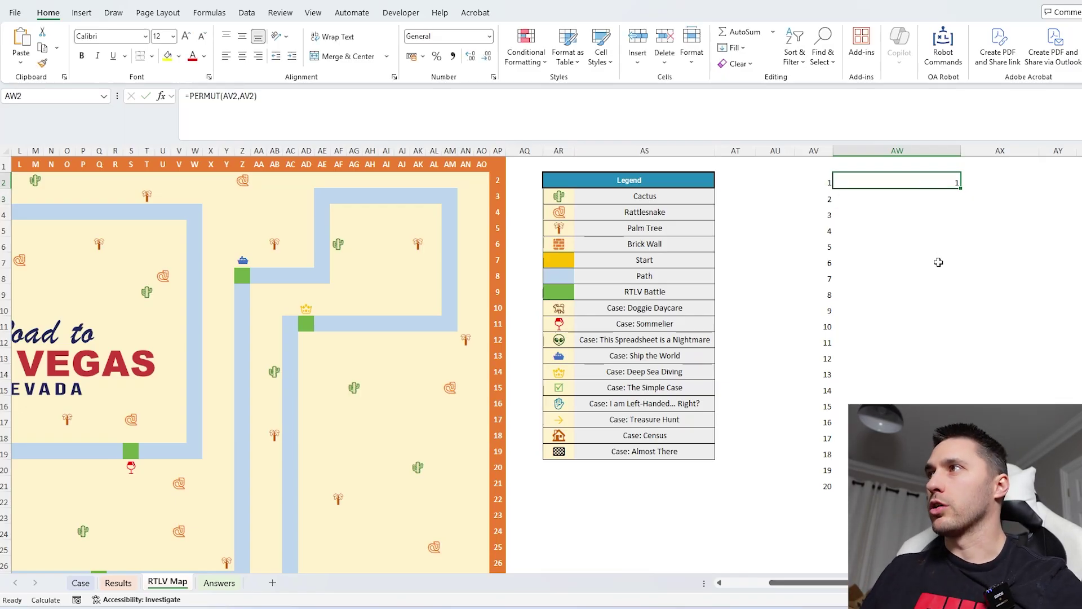
pyautogui.moveTo(962, 187); pyautogui.dragTo(959, 202)
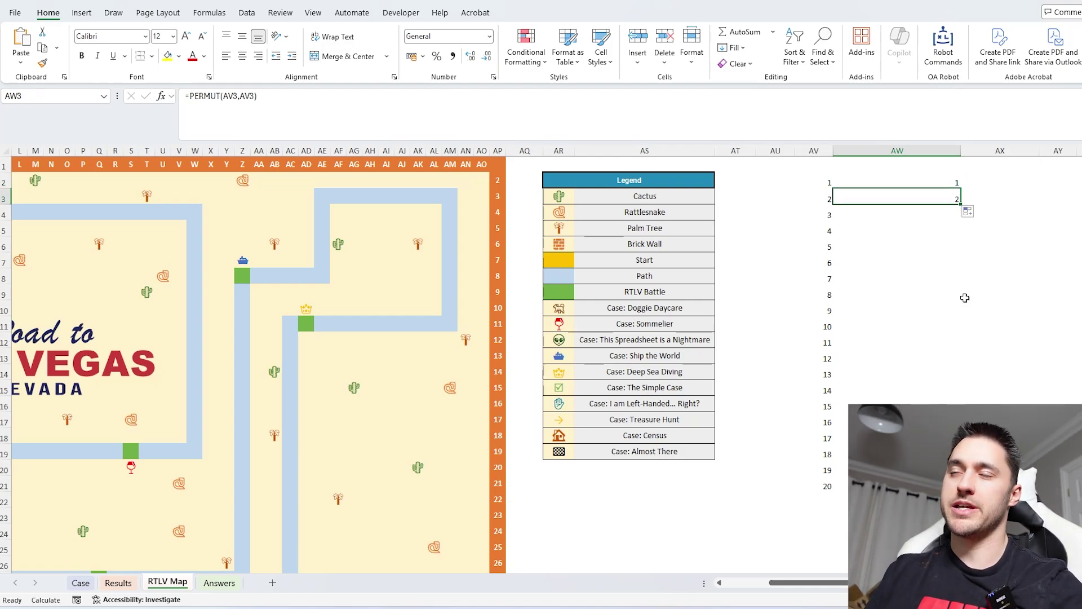
pyautogui.moveTo(960, 204); pyautogui.dragTo(959, 221)
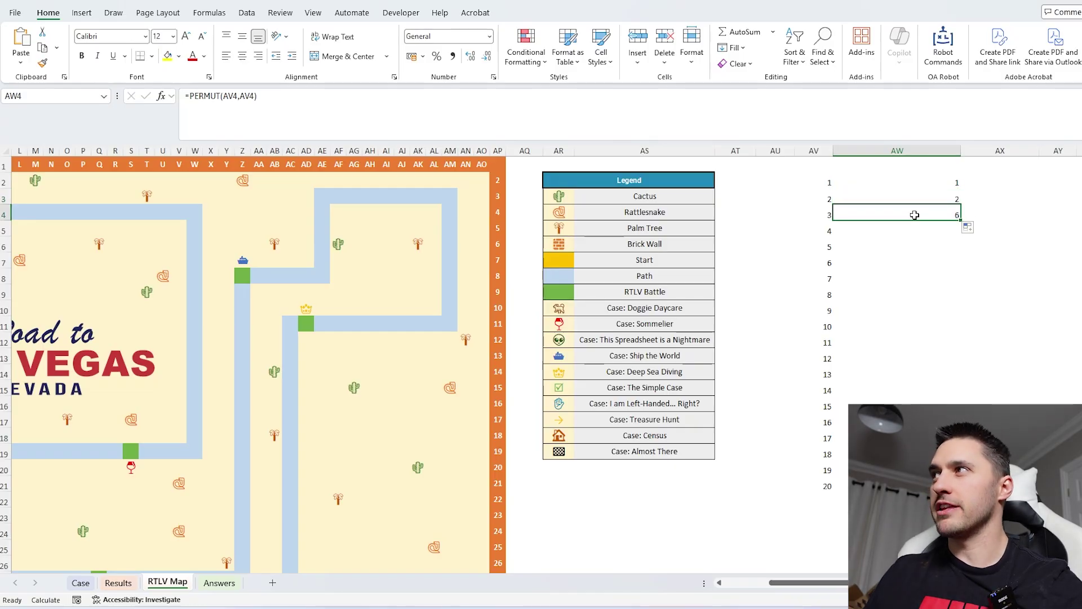
pyautogui.moveTo(829, 215); pyautogui.dragTo(899, 210)
pyautogui.click(958, 217)
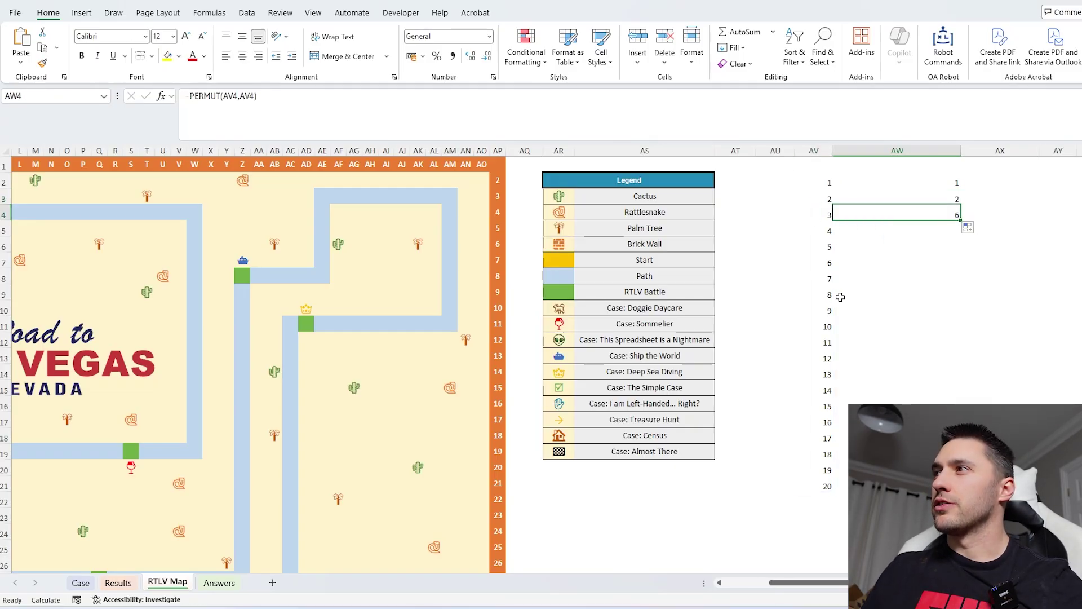
pyautogui.moveTo(819, 325); pyautogui.dragTo(936, 325)
pyautogui.click(952, 217)
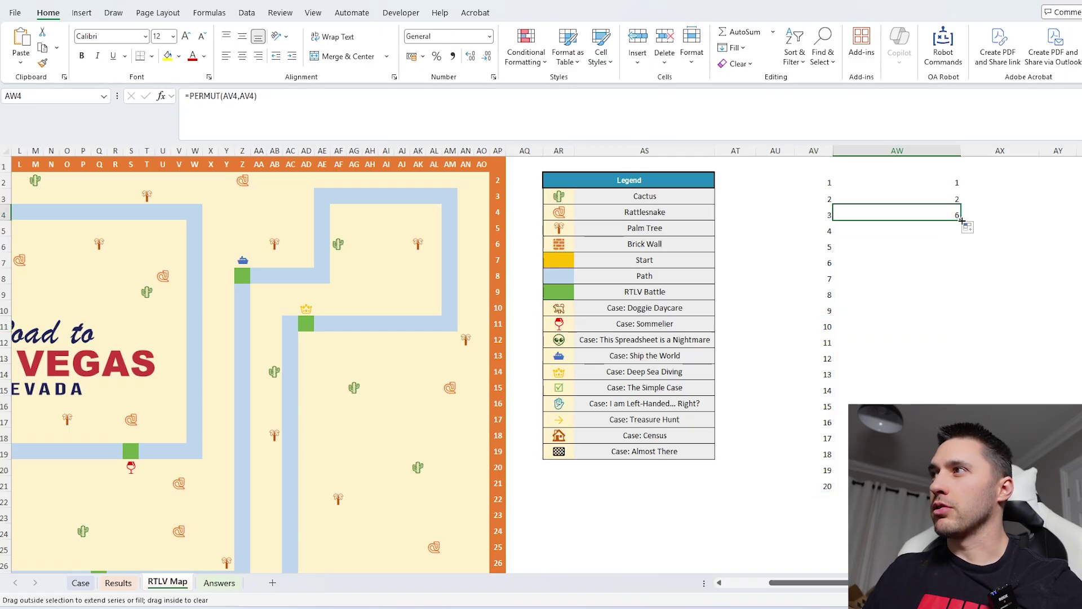
# Fill PERMUT down to row 21 and format column AW with Comma Style and no decimals.
pyautogui.moveTo(961, 220); pyautogui.dragTo(957, 488)
pyautogui.click(953, 341)
pyautogui.click(897, 150)
pyautogui.click(453, 56)
pyautogui.click(486, 55)
pyautogui.click(487, 55)
pyautogui.click(909, 246)
# Review the 1–20 numbers and their results, then jump to the sheet bottom and back.
pyautogui.moveTo(920, 184); pyautogui.dragTo(920, 516)
pyautogui.moveTo(819, 184); pyautogui.dragTo(819, 486)
pyautogui.click(1057, 291)
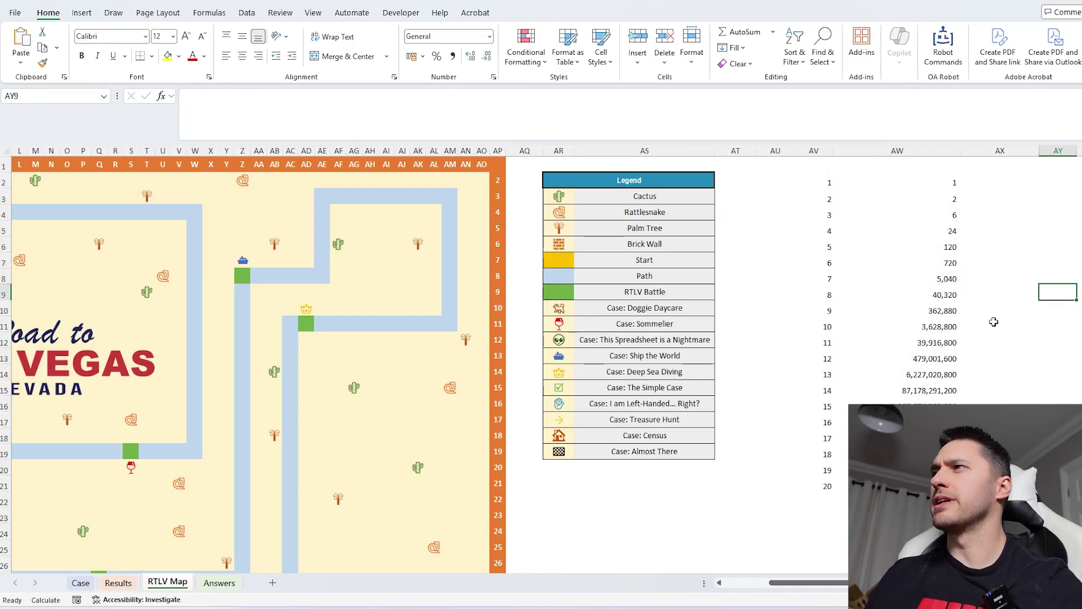
pyautogui.click(778, 337)
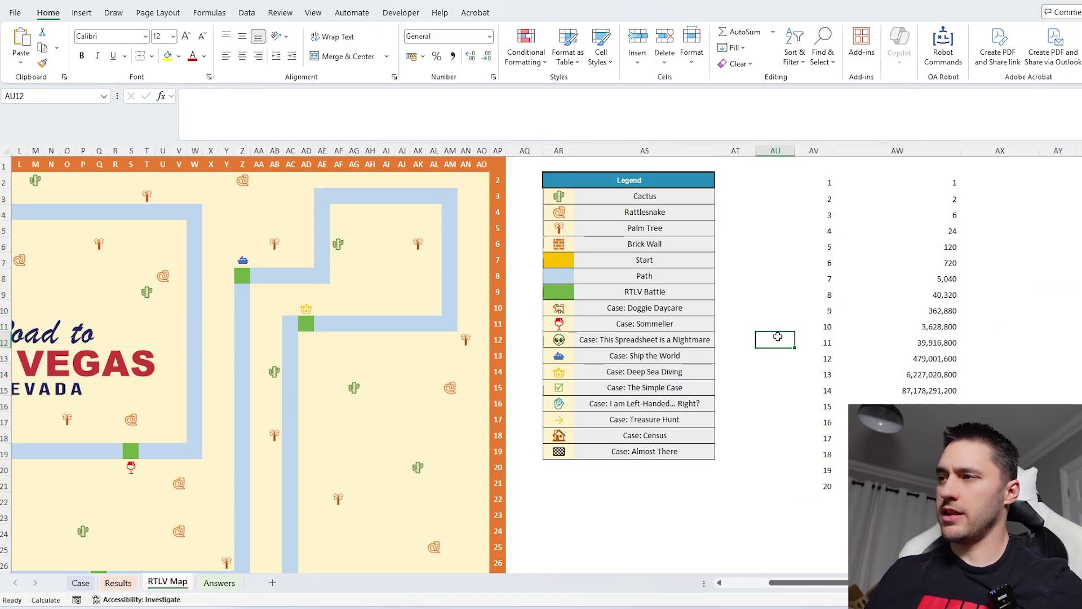
pyautogui.hotkey('ctrl', 'Down')
pyautogui.hotkey('ctrl', 'Left')
pyautogui.click(14, 560)
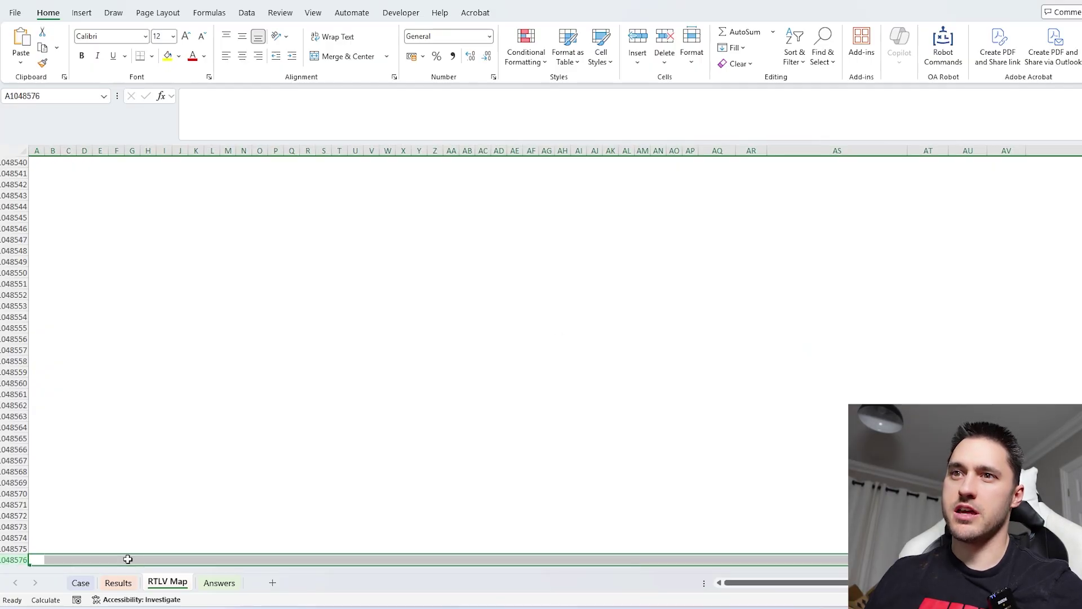
pyautogui.click(790, 304)
pyautogui.hotkey('ctrl', 'Up')
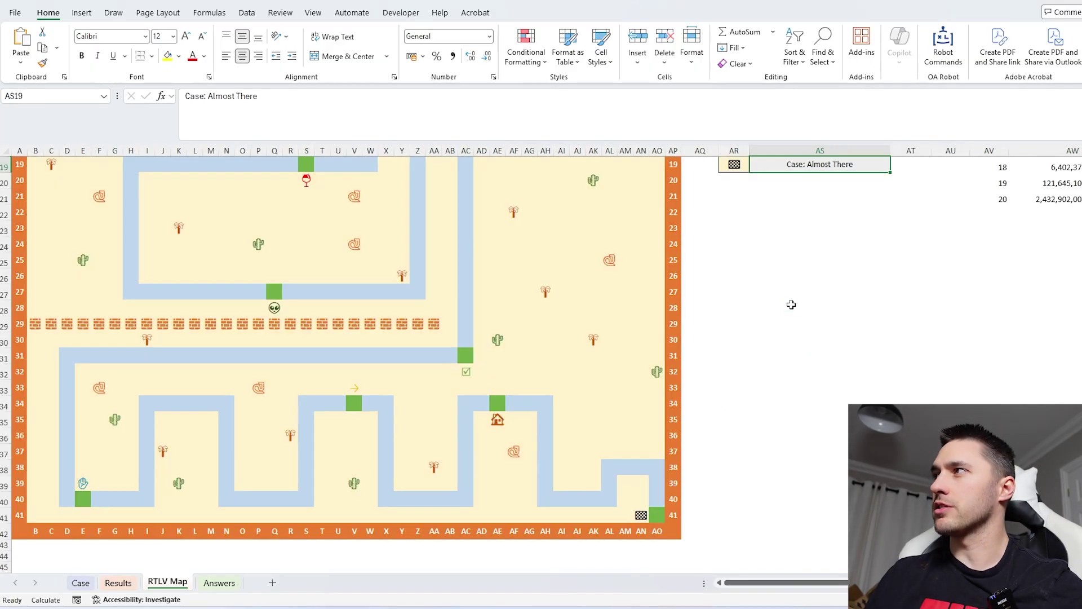
# Check the results 3,628,800 for 10 and 362,880 for 9.
pyautogui.hscroll(3, 915, 346)
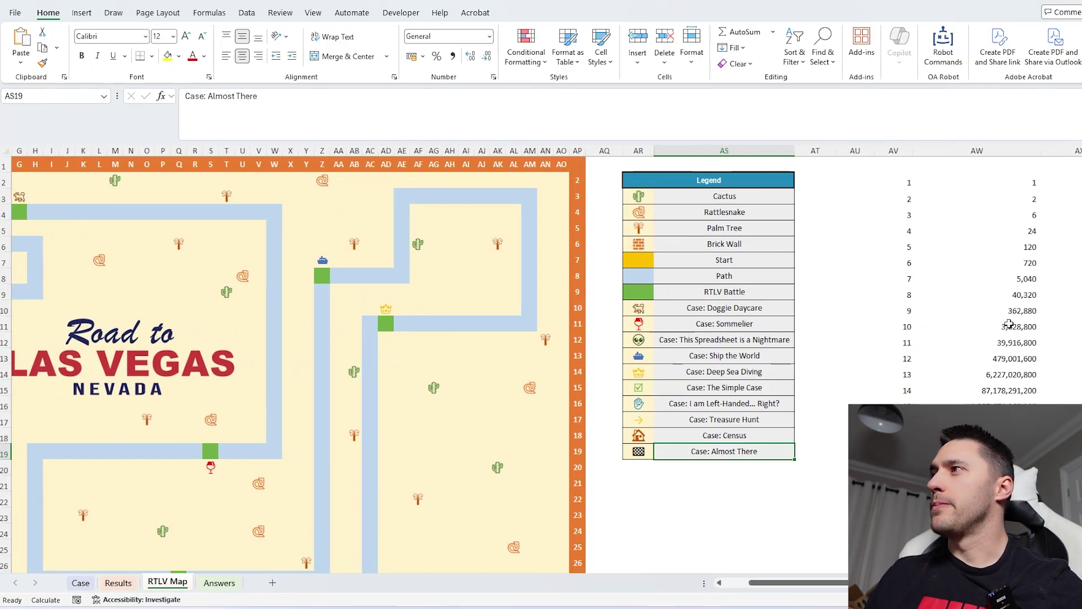
pyautogui.click(933, 323)
pyautogui.moveTo(898, 327); pyautogui.dragTo(960, 323)
pyautogui.click(1013, 324)
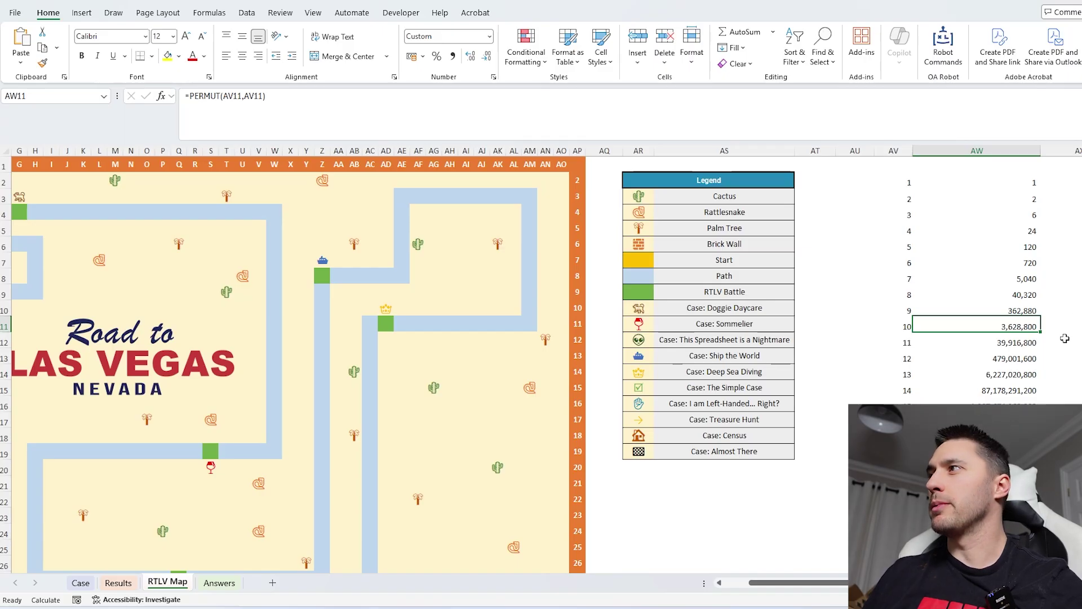
pyautogui.hscroll(3, 1021, 343)
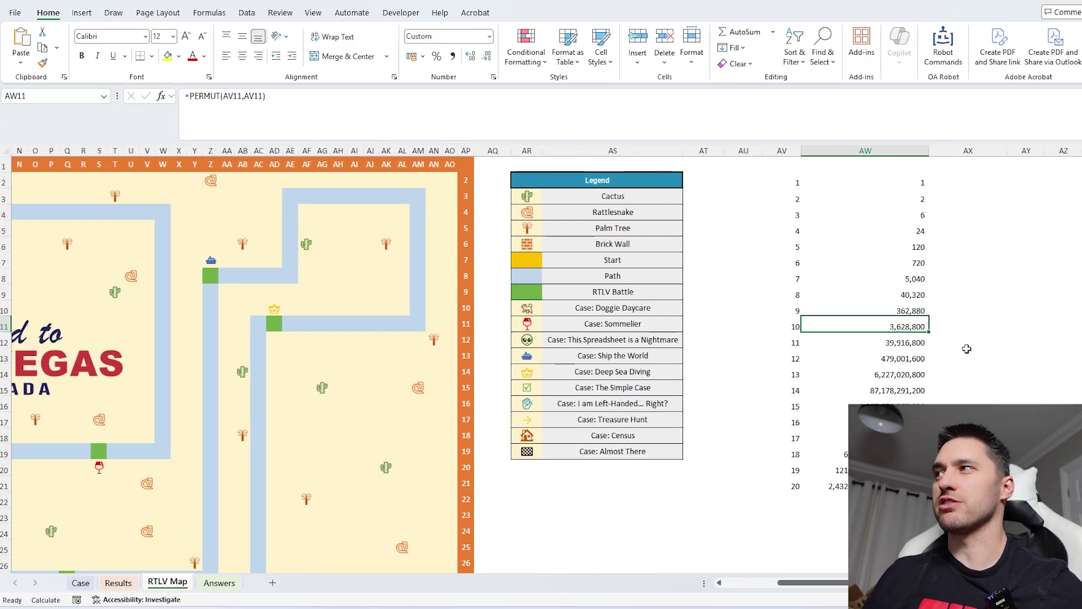
pyautogui.moveTo(786, 310); pyautogui.dragTo(843, 303)
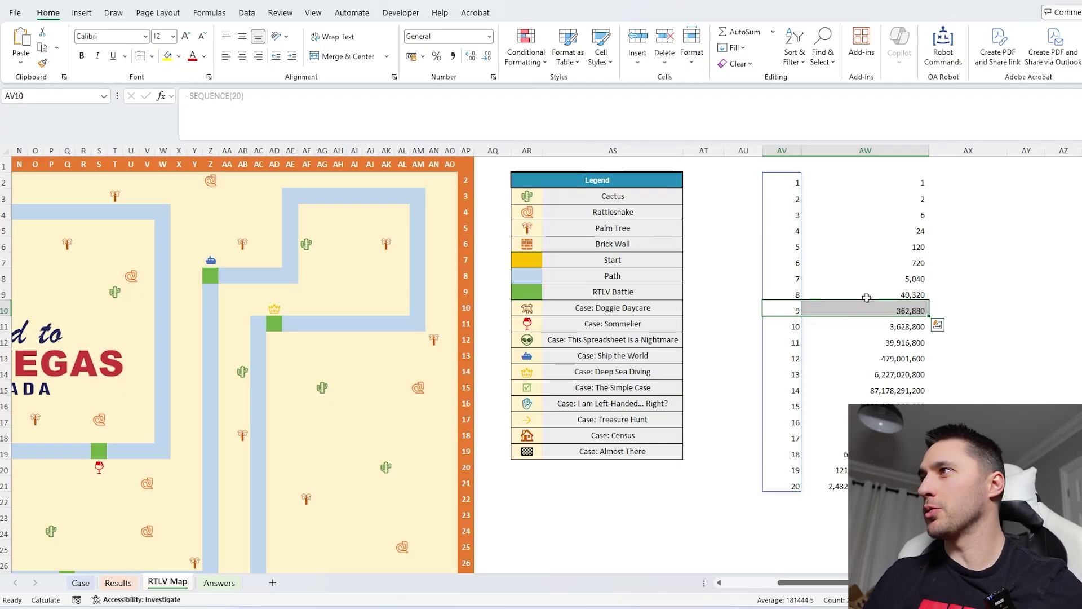
pyautogui.click(899, 307)
# Browse the map and select the snail cell AF37.
pyautogui.hscroll(2, 902, 319)
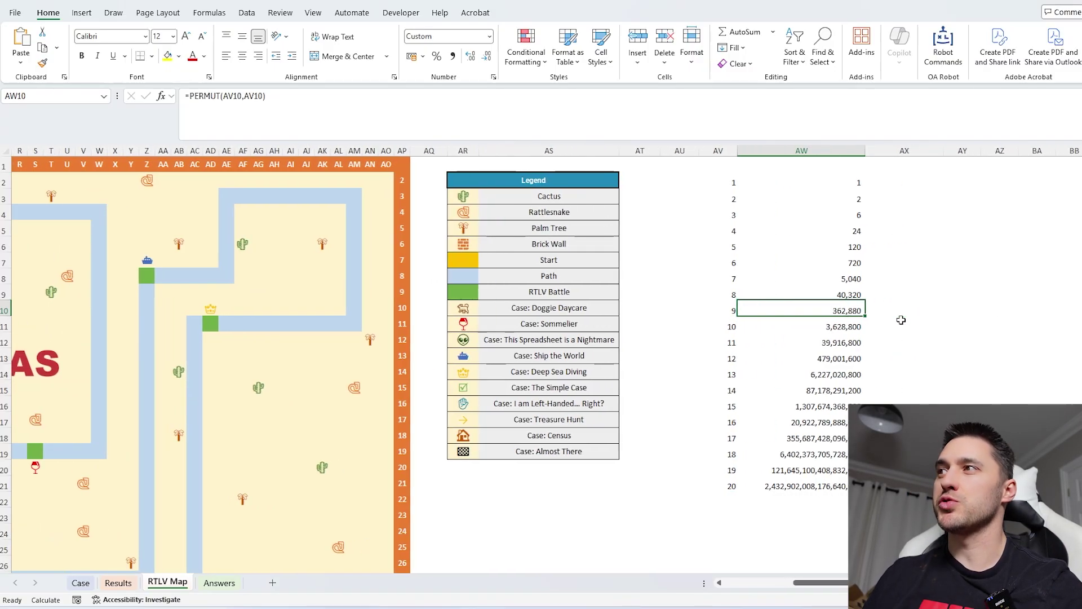
pyautogui.hscroll(-6, 866, 338)
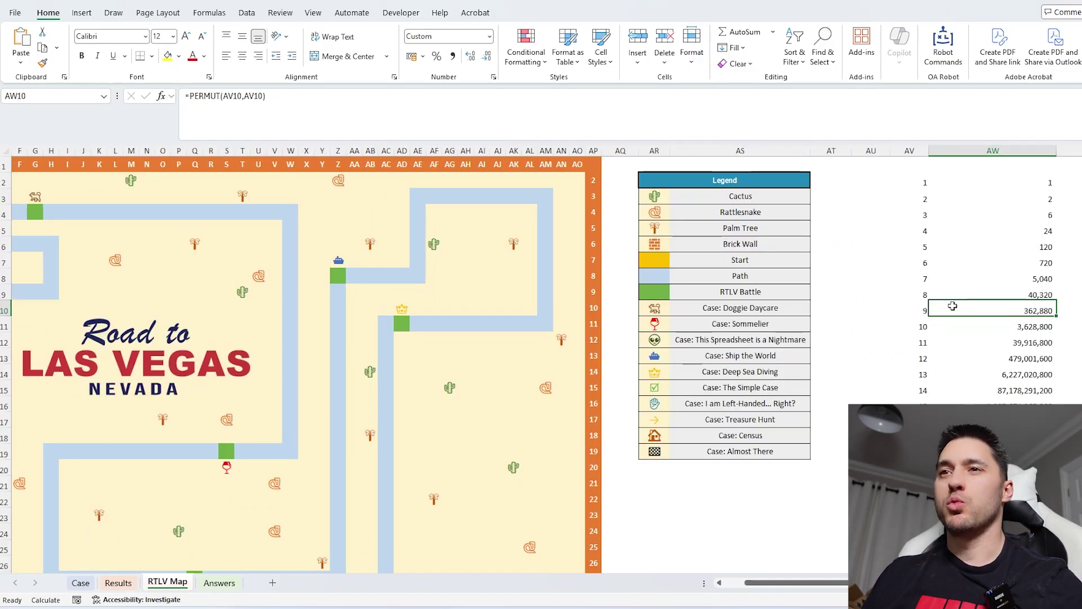
pyautogui.scroll(-3, 898, 307)
pyautogui.hscroll(-2, 736, 355)
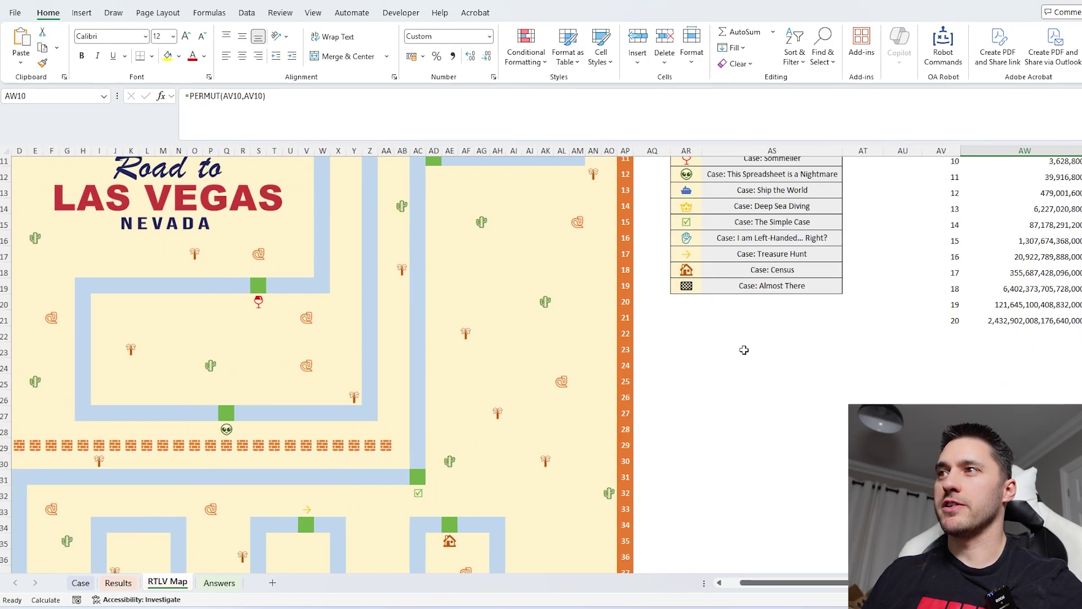
pyautogui.scroll(-3, 620, 402)
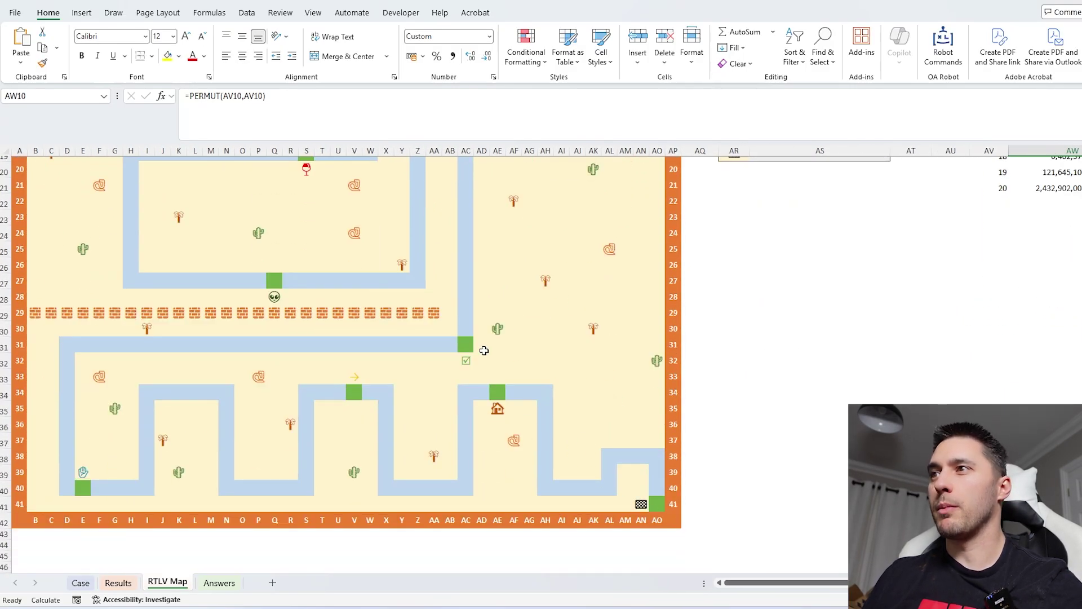
pyautogui.moveTo(504, 430); pyautogui.dragTo(530, 453)
pyautogui.click(514, 439)
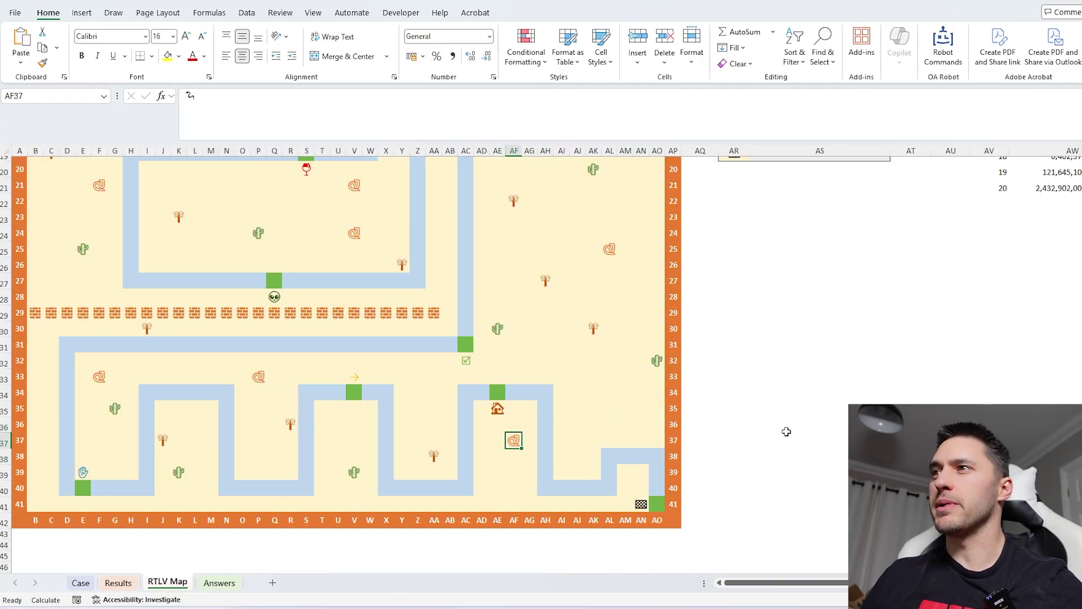
# Inspect the battle squares by the crown and at Z8, then reselect 362,880 in AW10.
pyautogui.scroll(-3, 786, 431)
pyautogui.scroll(3, 307, 322)
pyautogui.click(306, 323)
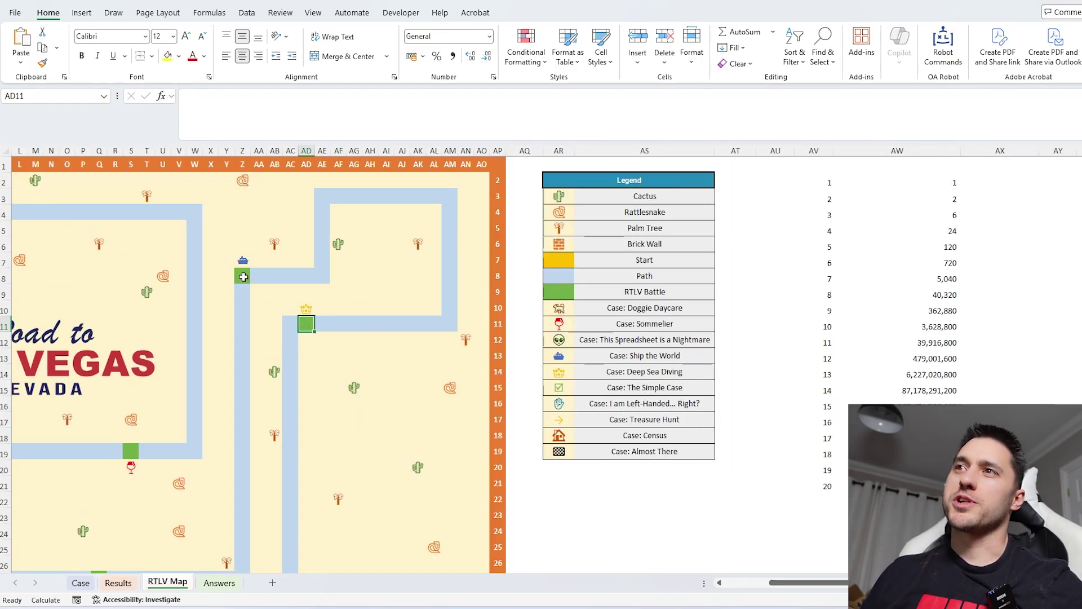
pyautogui.click(243, 277)
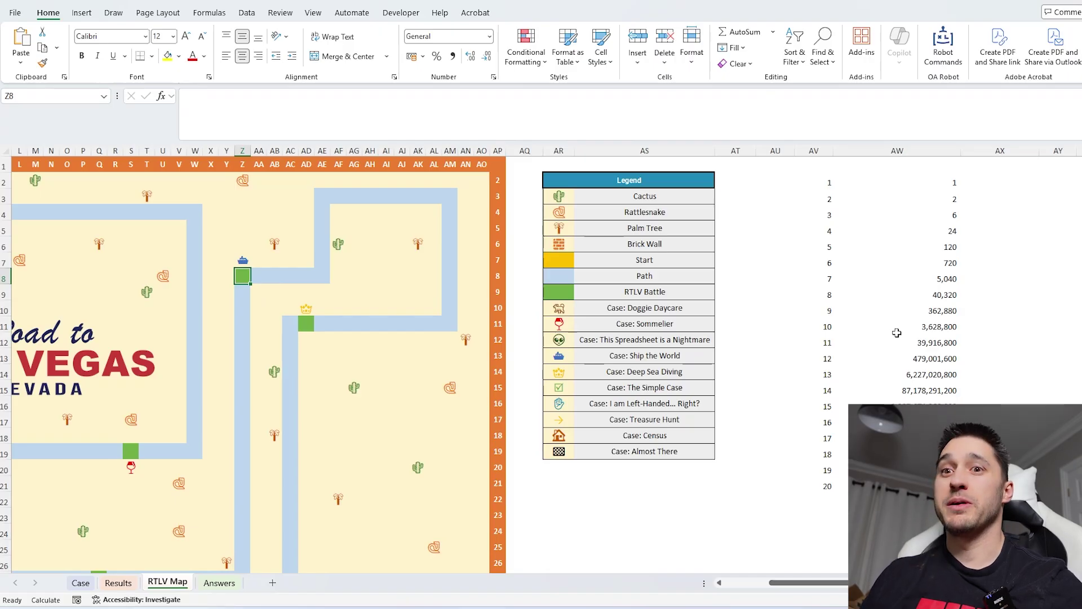
pyautogui.click(933, 311)
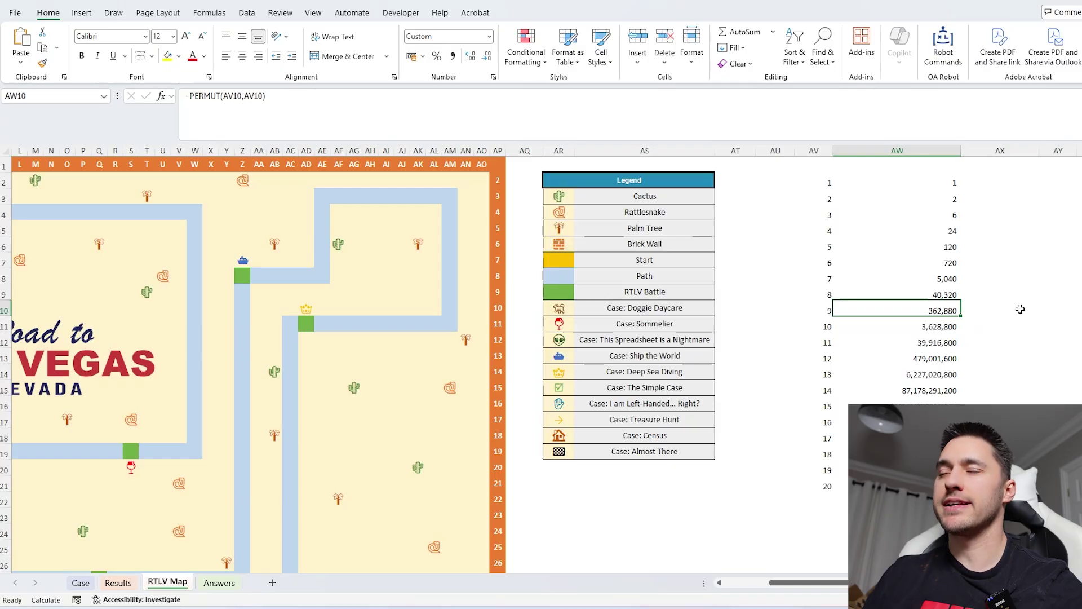
# Enter =SEQUENCE(9) in AZ2 to list 1 to 9 down column AZ.
pyautogui.hscroll(5, 1009, 308)
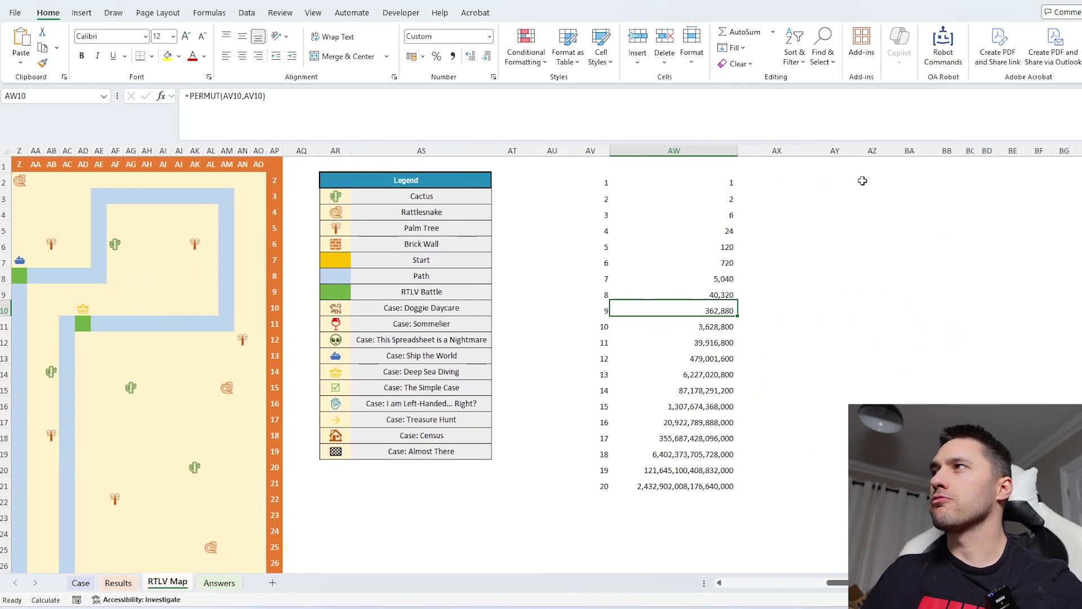
pyautogui.click(861, 181)
pyautogui.write('=se')
pyautogui.press('Tab')
pyautogui.write('9')
pyautogui.press('Return')
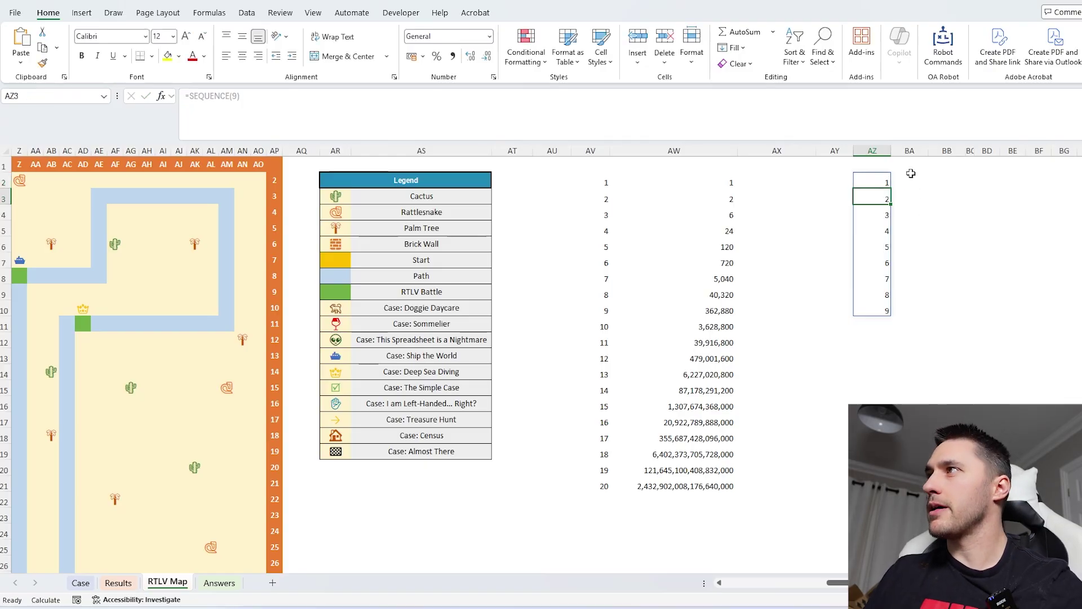
# Enter =SEQUENCE(,9) in BA1 to spill 1 to 9 across row 1.
pyautogui.click(909, 168)
pyautogui.write('=')
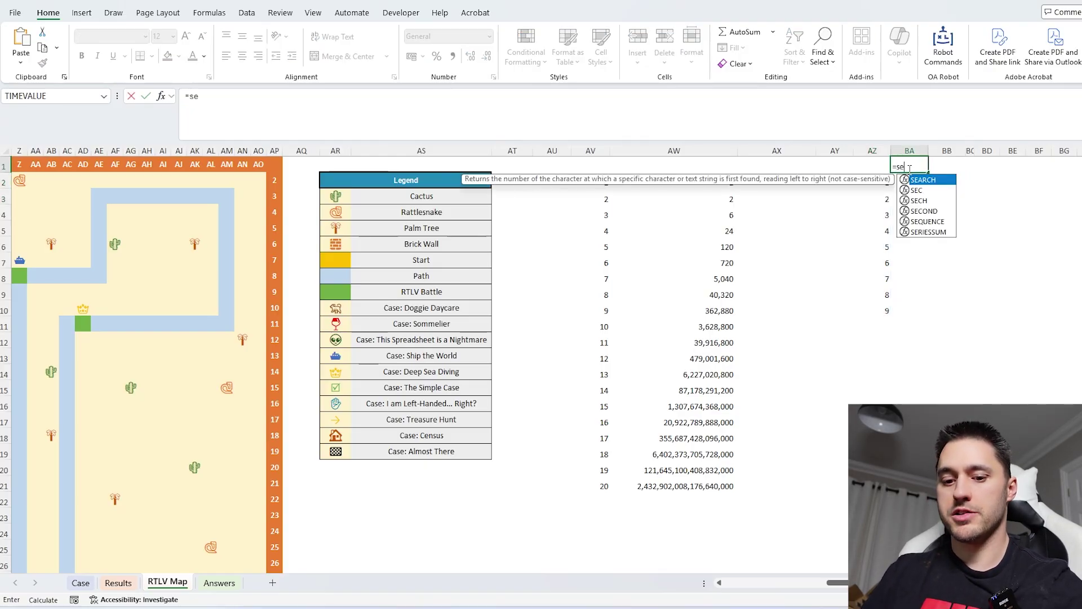
pyautogui.write('se')
pyautogui.press('Tab')
pyautogui.write(',9')
pyautogui.press('Return')
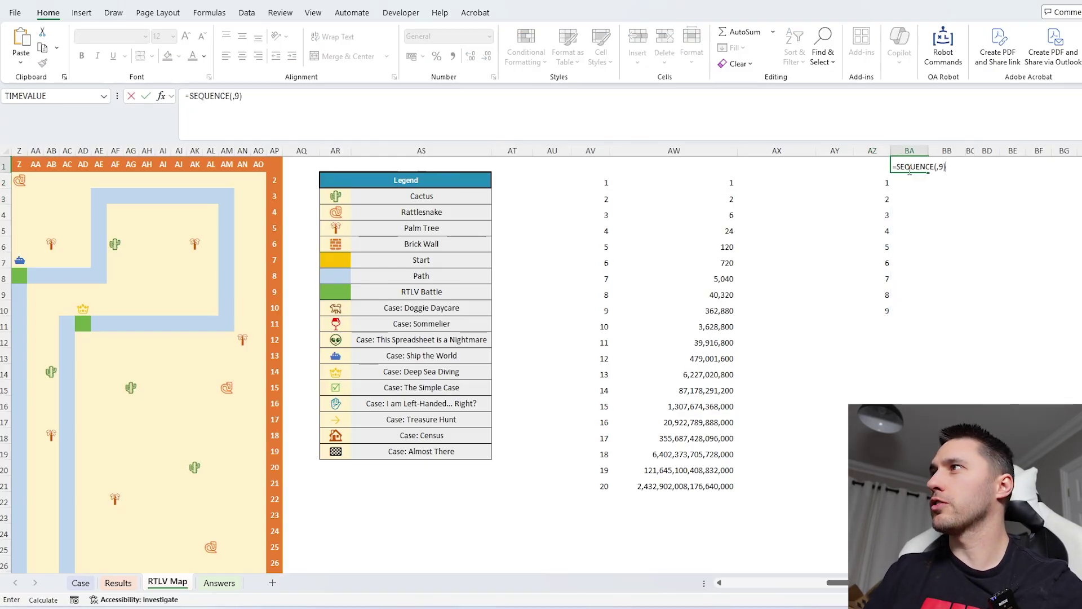
# Type 0 into grid cells BA2, BB3 and BC4.
pyautogui.hscroll(3, 818, 225)
pyautogui.moveTo(782, 180); pyautogui.dragTo(971, 302)
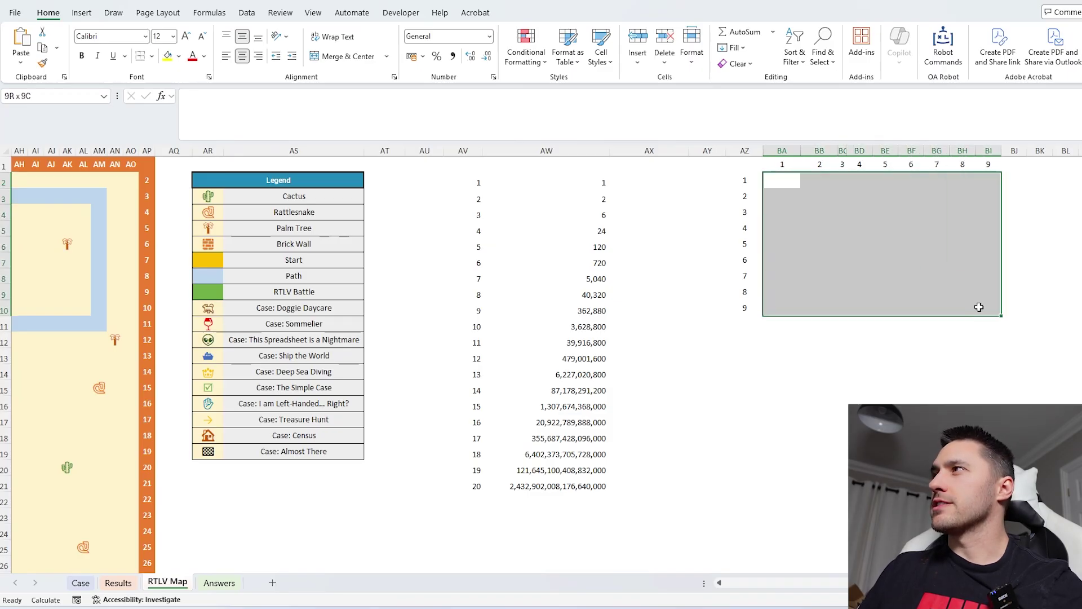
pyautogui.click(782, 182)
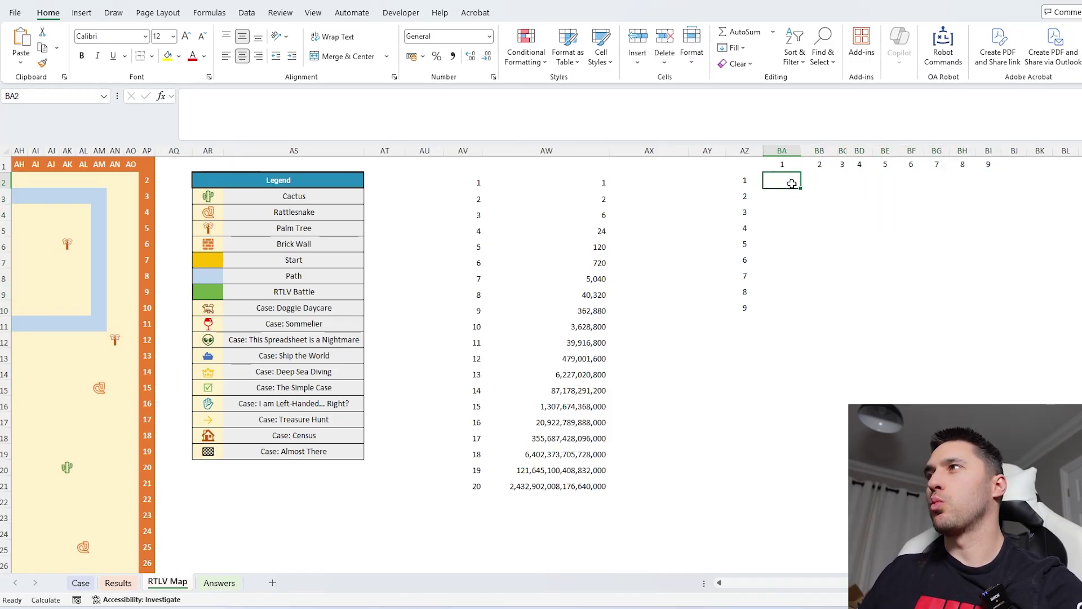
pyautogui.write('0')
pyautogui.click(815, 195)
pyautogui.write('0')
pyautogui.click(858, 214)
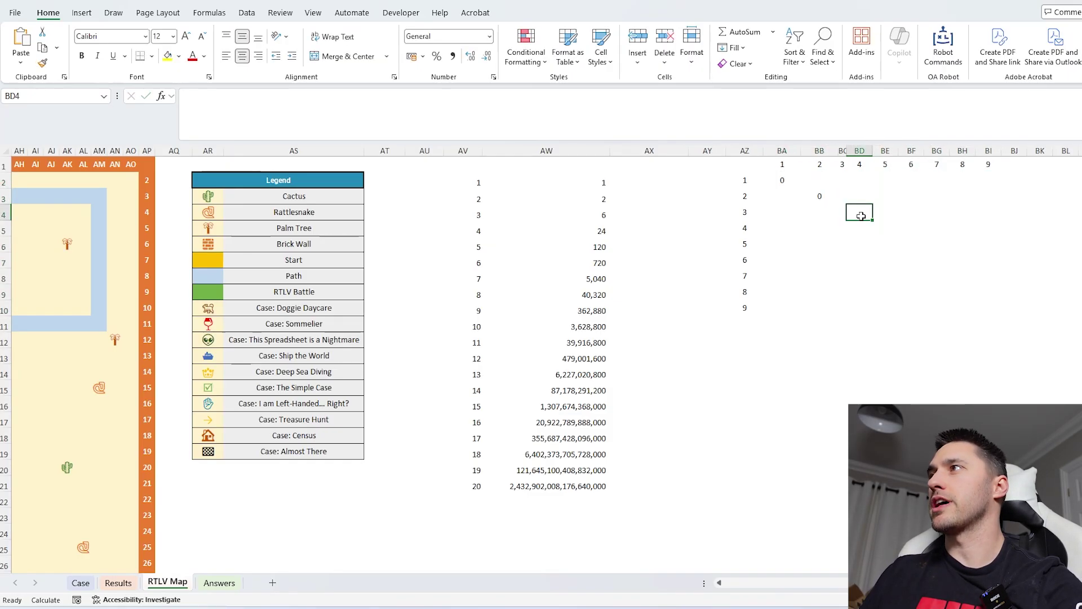
pyautogui.click(842, 213)
pyautogui.write('0')
# Review the 9-by-9 grid with its labels and the factorial formula in column AW.
pyautogui.moveTo(782, 181); pyautogui.dragTo(991, 308)
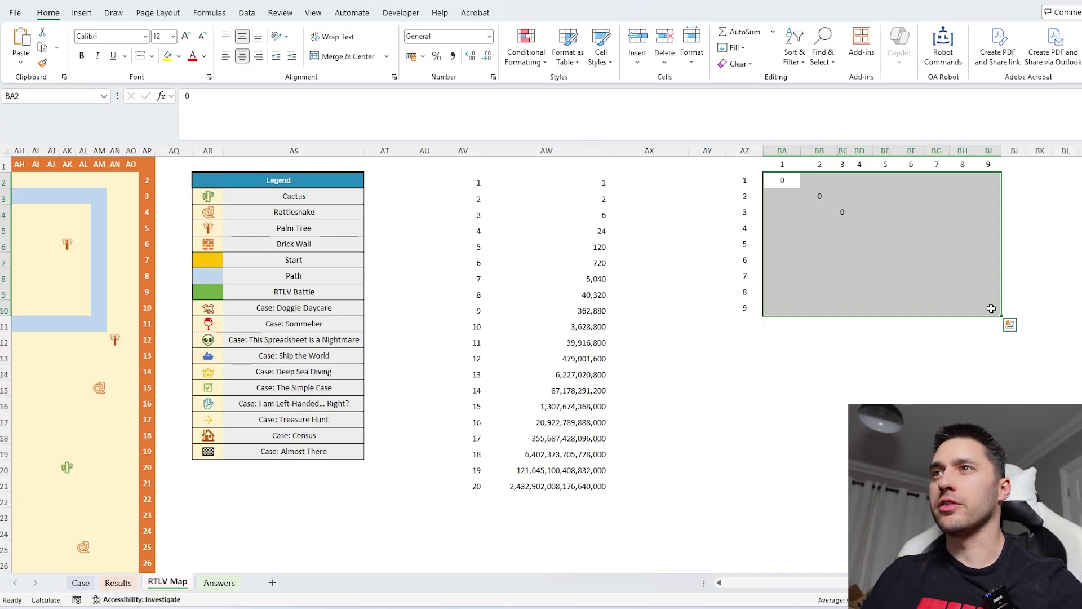
pyautogui.click(492, 310)
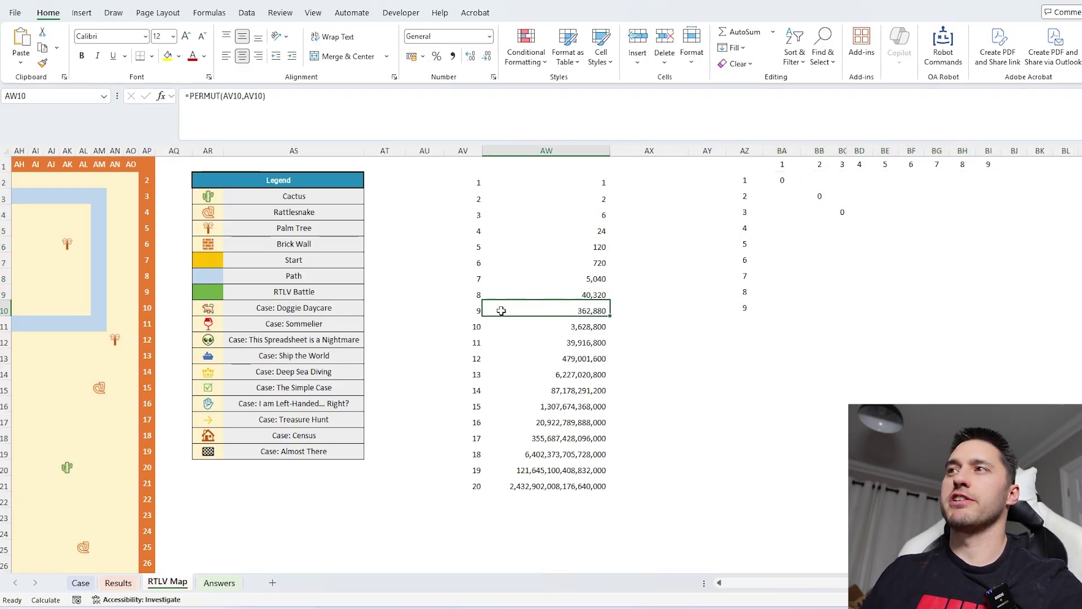
pyautogui.moveTo(745, 339); pyautogui.dragTo(744, 575)
pyautogui.click(745, 339)
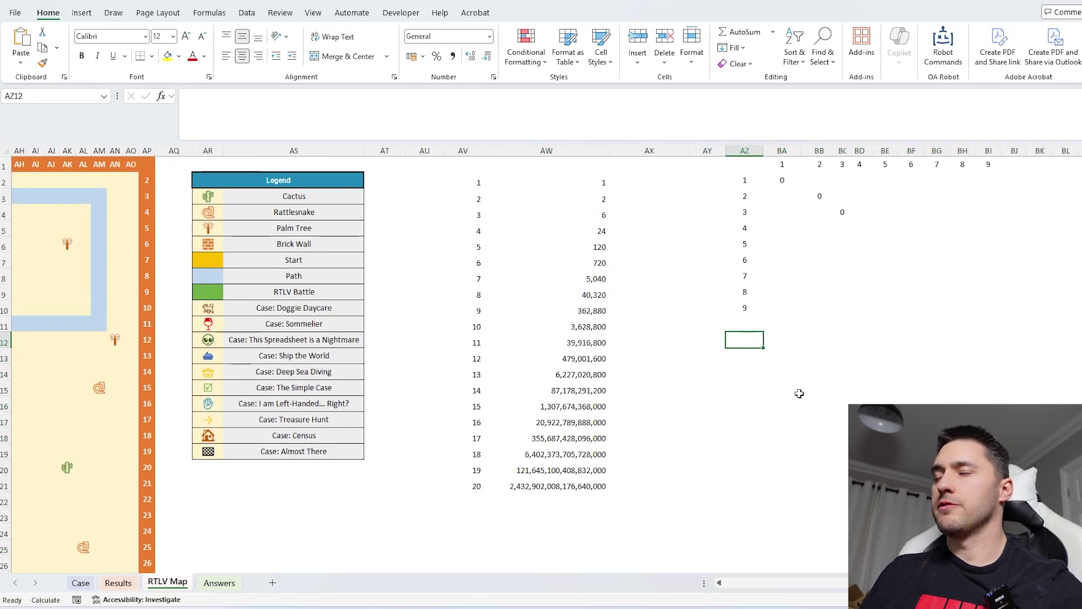
pyautogui.moveTo(745, 307)
pyautogui.mouseDown()
pyautogui.moveTo(913, 174)
pyautogui.moveTo(979, 158)
pyautogui.mouseUp()
pyautogui.click(879, 198)
pyautogui.moveTo(782, 164); pyautogui.dragTo(1011, 295)
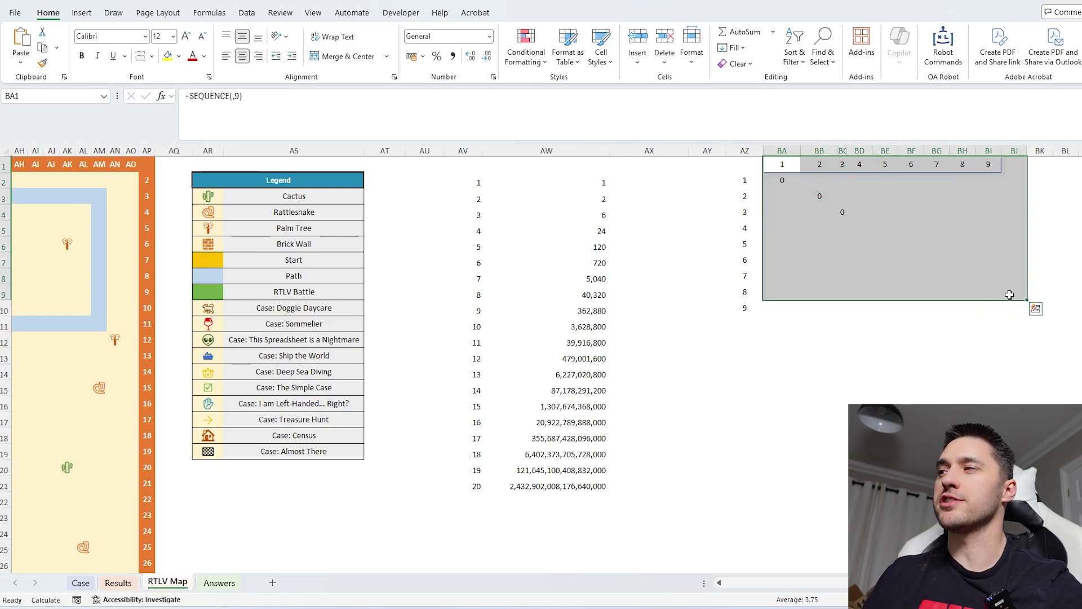
pyautogui.click(789, 342)
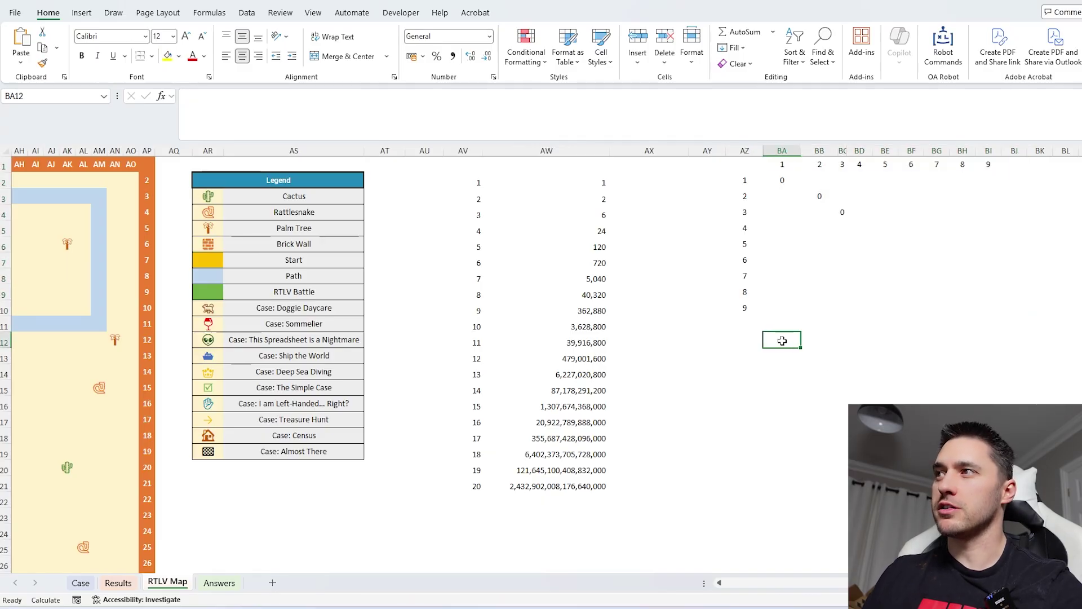
pyautogui.moveTo(783, 340); pyautogui.dragTo(778, 543)
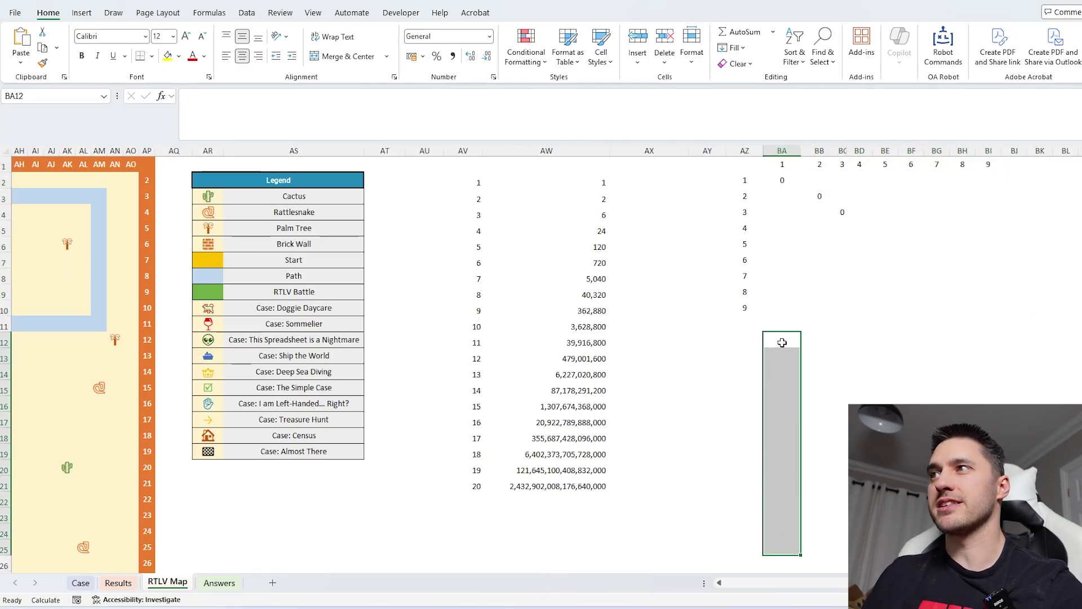
pyautogui.click(558, 311)
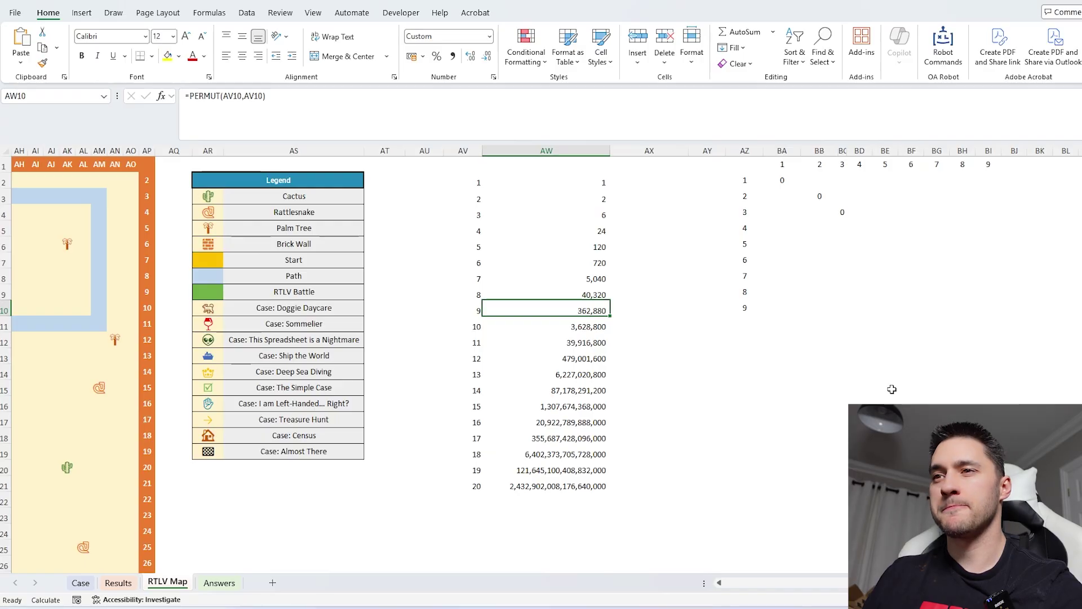
pyautogui.scroll(-7, 580, 500)
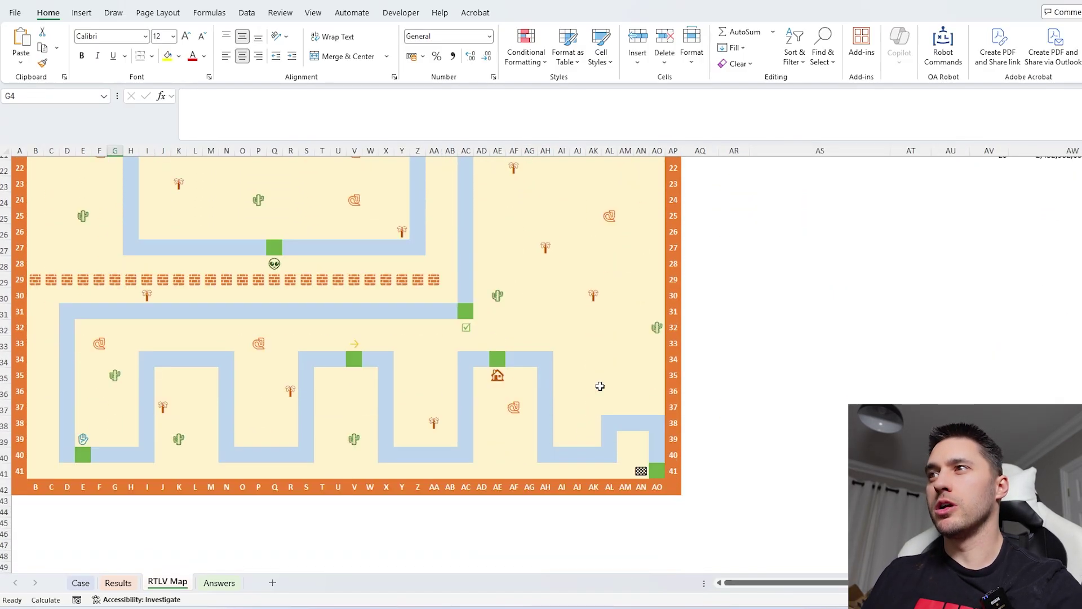
pyautogui.scroll(1, 600, 386)
pyautogui.click(765, 392)
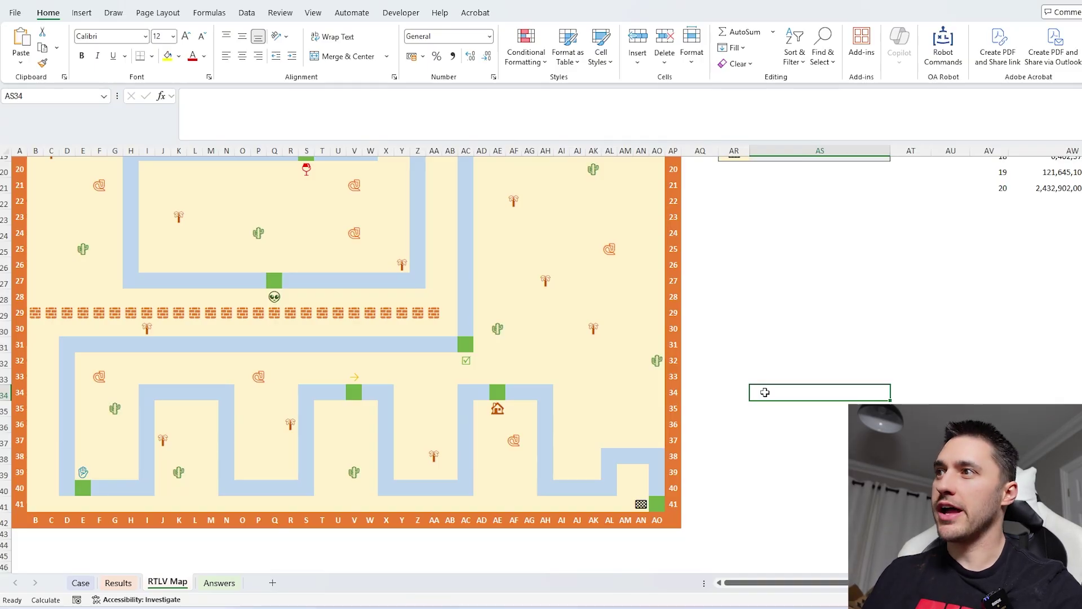
pyautogui.scroll(1, 710, 464)
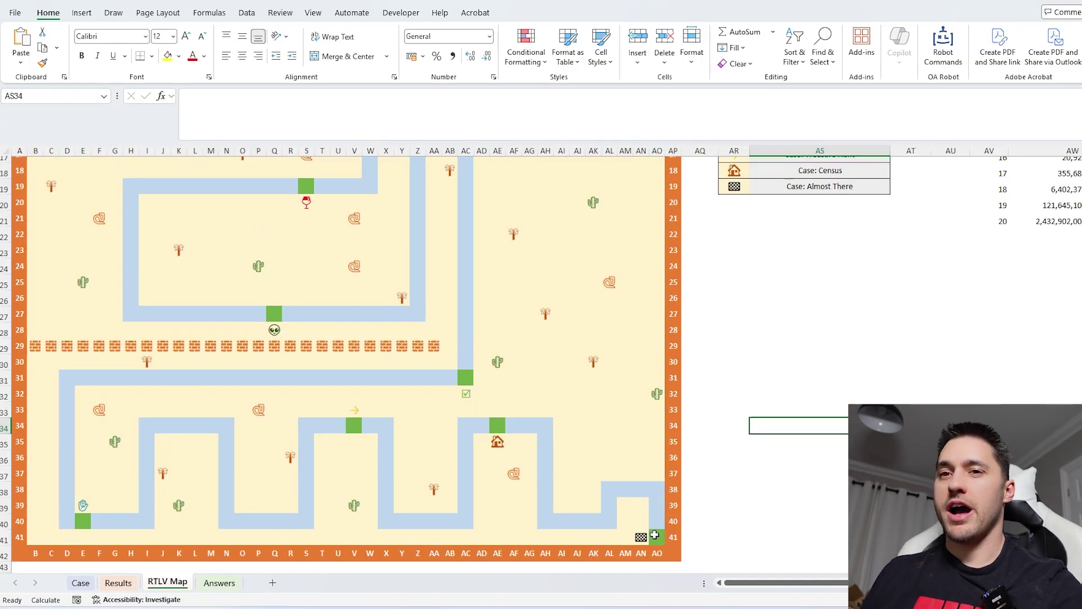
pyautogui.click(656, 536)
pyautogui.click(497, 426)
pyautogui.click(466, 378)
pyautogui.click(350, 425)
pyautogui.click(274, 314)
pyautogui.click(306, 186)
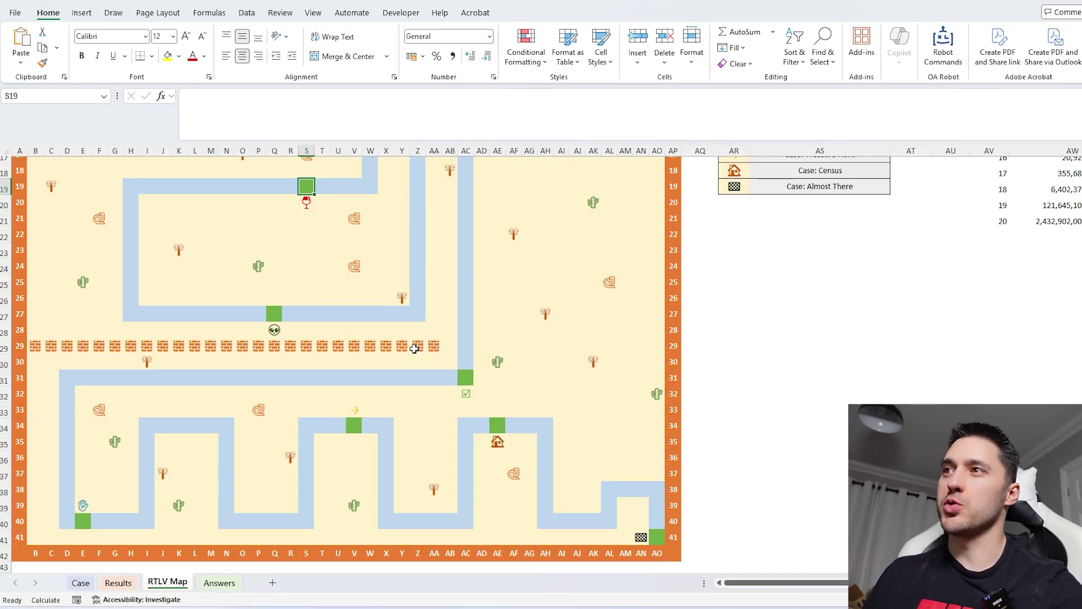
pyautogui.moveTo(433, 345); pyautogui.dragTo(51, 346)
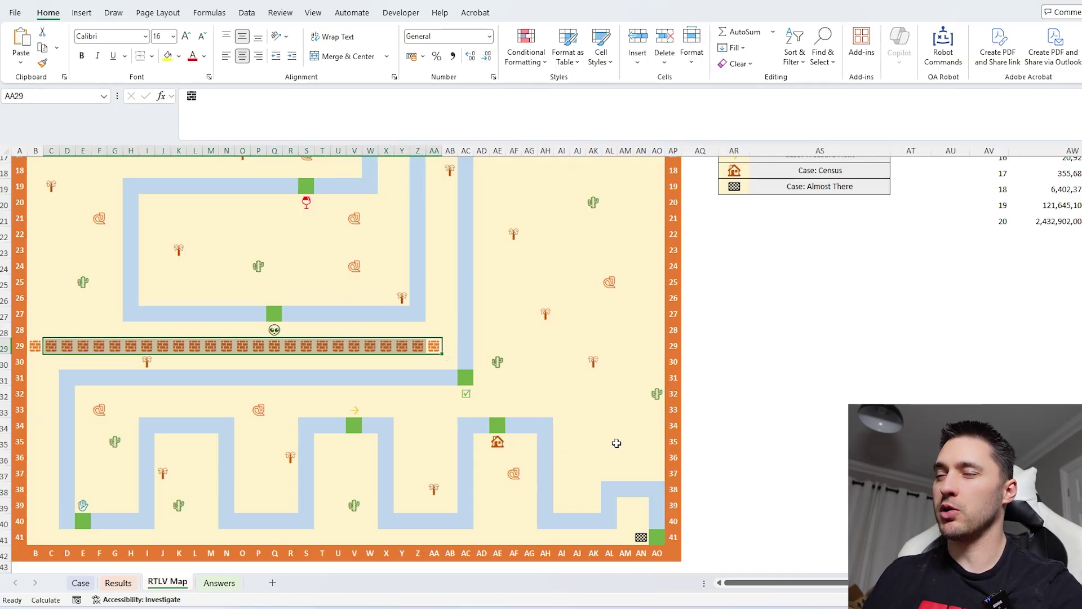
pyautogui.click(625, 411)
pyautogui.scroll(3, 800, 515)
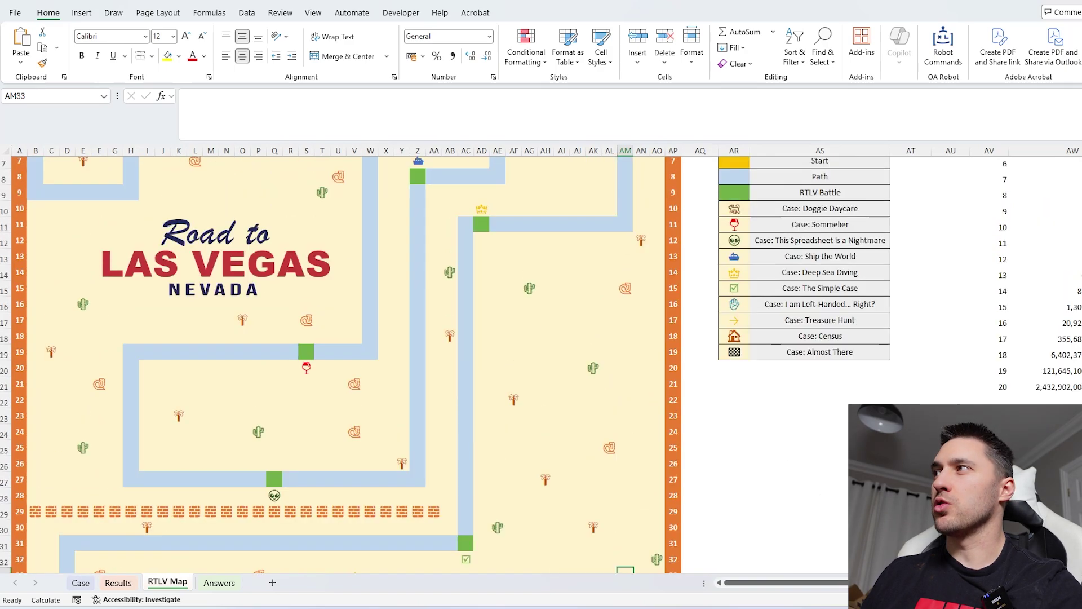
pyautogui.moveTo(993, 210); pyautogui.dragTo(1000, 388)
pyautogui.click(911, 448)
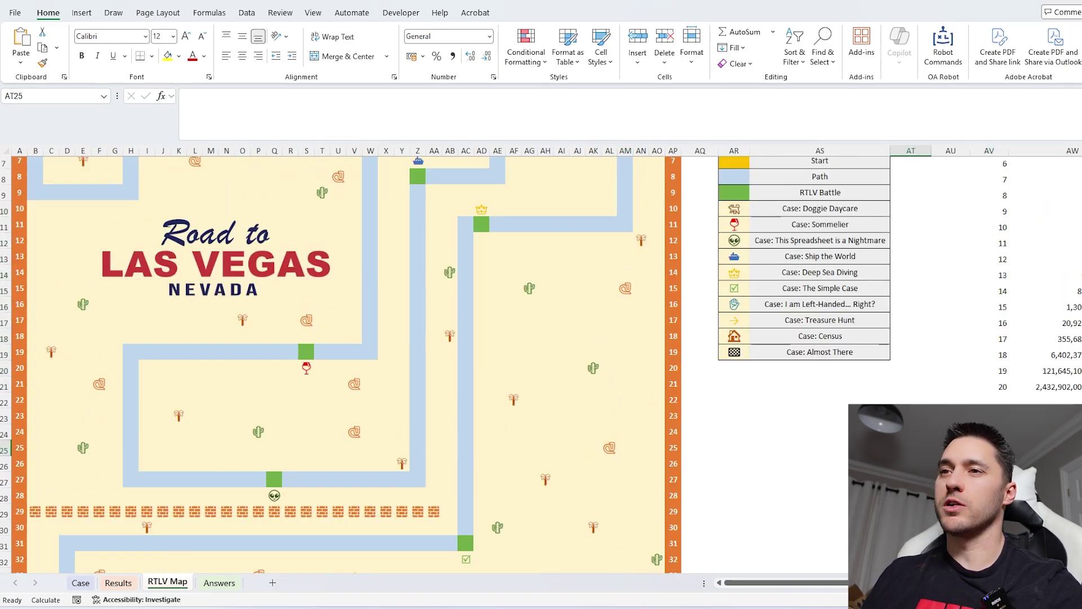
pyautogui.scroll(2, 840, 451)
pyautogui.hscroll(3, 840, 450)
pyautogui.hscroll(1, 994, 389)
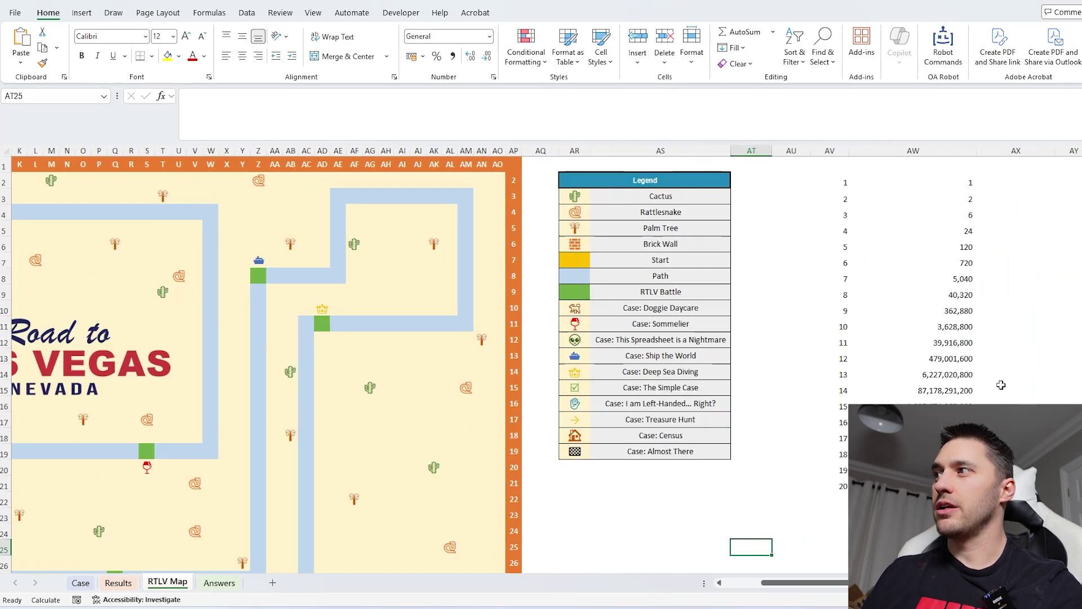
pyautogui.click(913, 485)
pyautogui.scroll(-2, 913, 486)
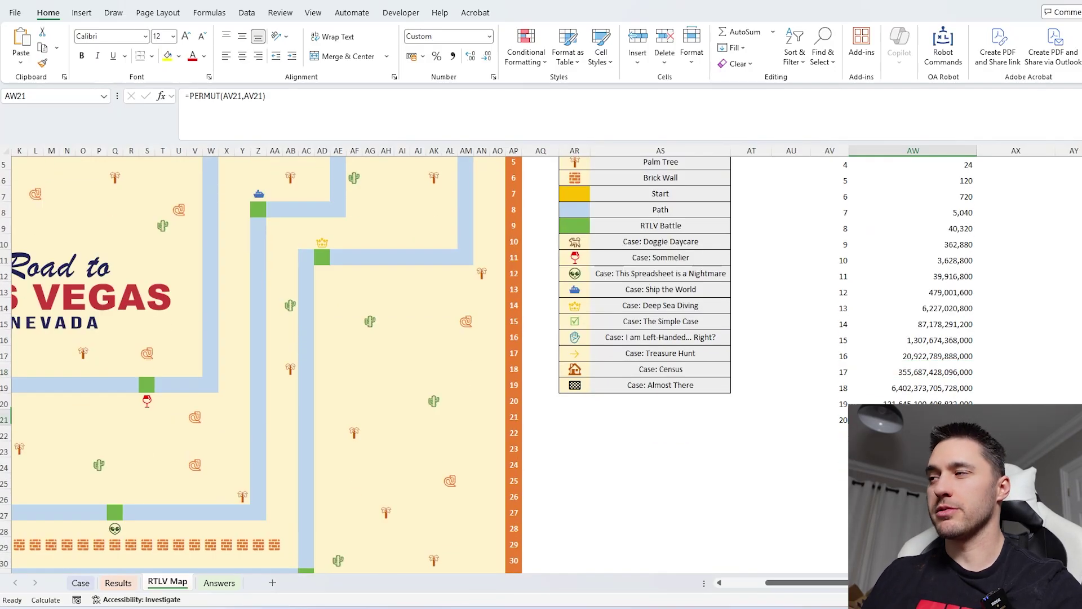
pyautogui.hscroll(-3, 770, 486)
pyautogui.hscroll(-2, 770, 486)
pyautogui.scroll(-3, 768, 475)
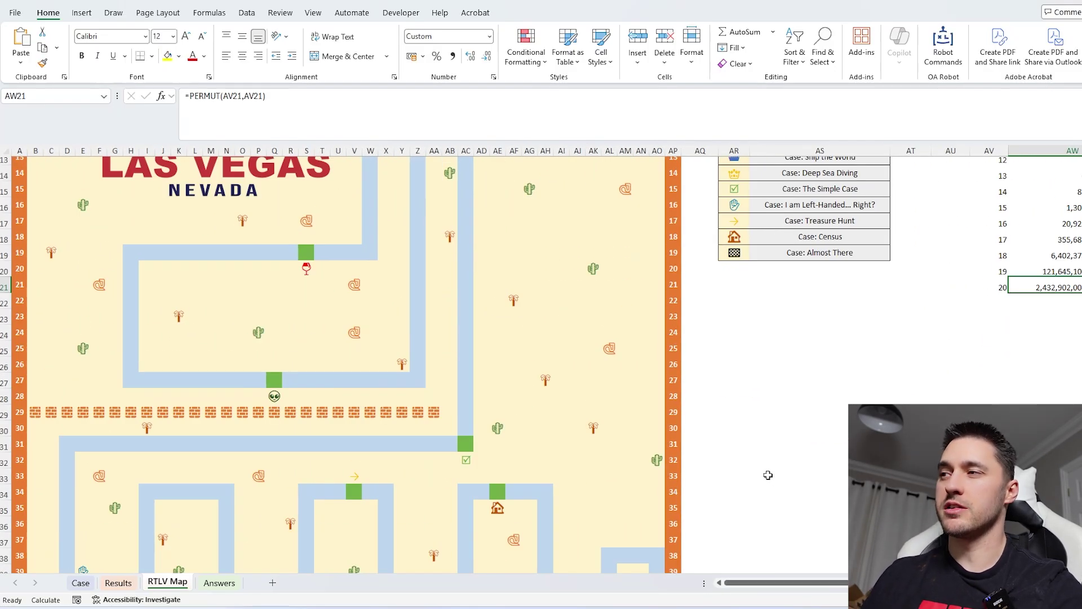
pyautogui.scroll(-2, 842, 408)
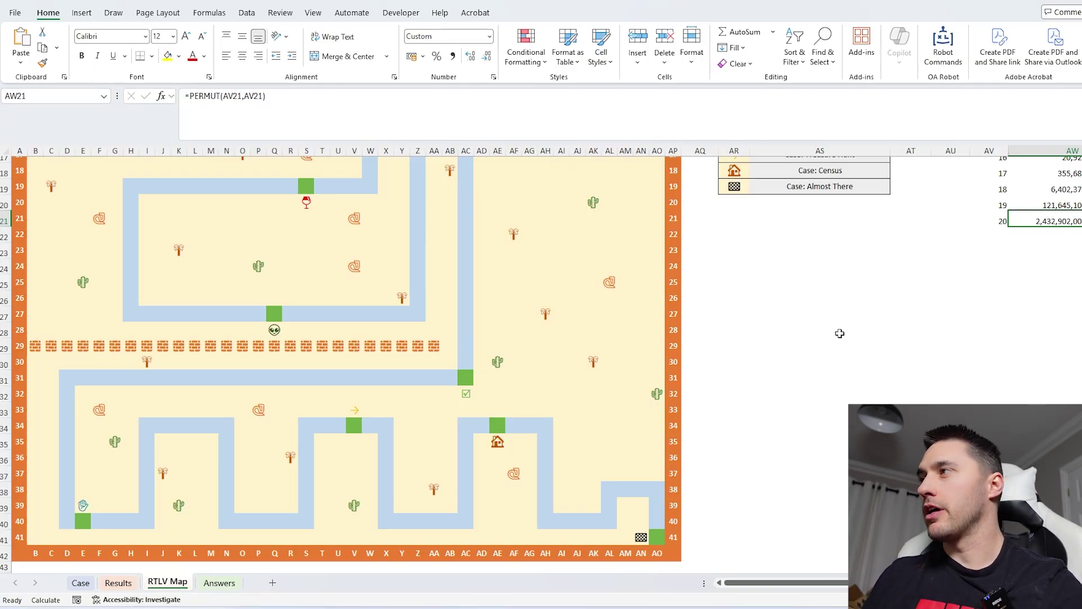
pyautogui.scroll(5, 879, 340)
pyautogui.hscroll(5, 880, 340)
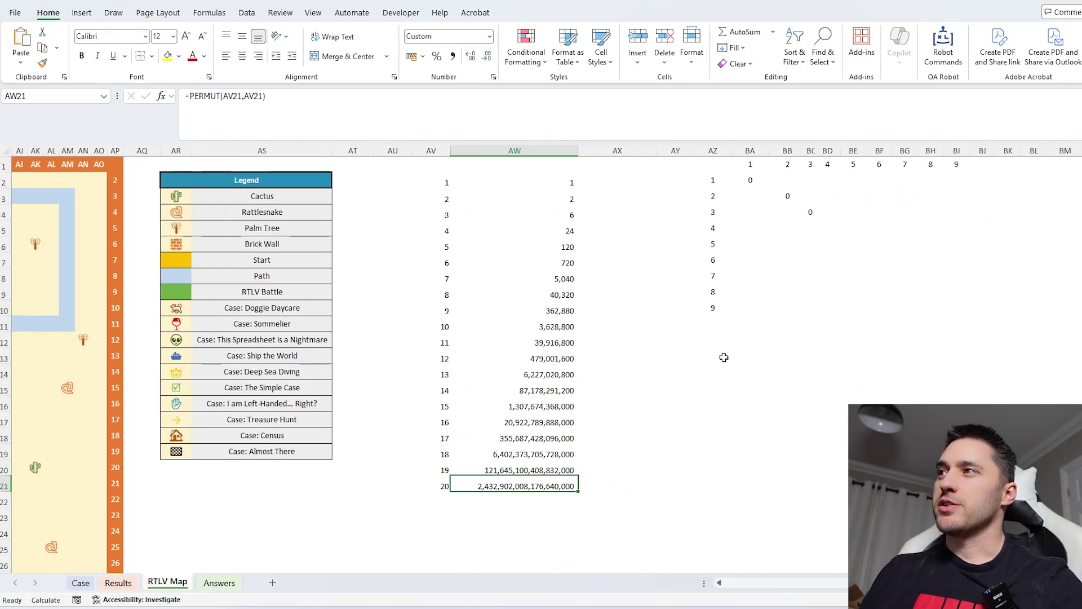
pyautogui.moveTo(718, 356); pyautogui.dragTo(716, 502)
pyautogui.click(565, 327)
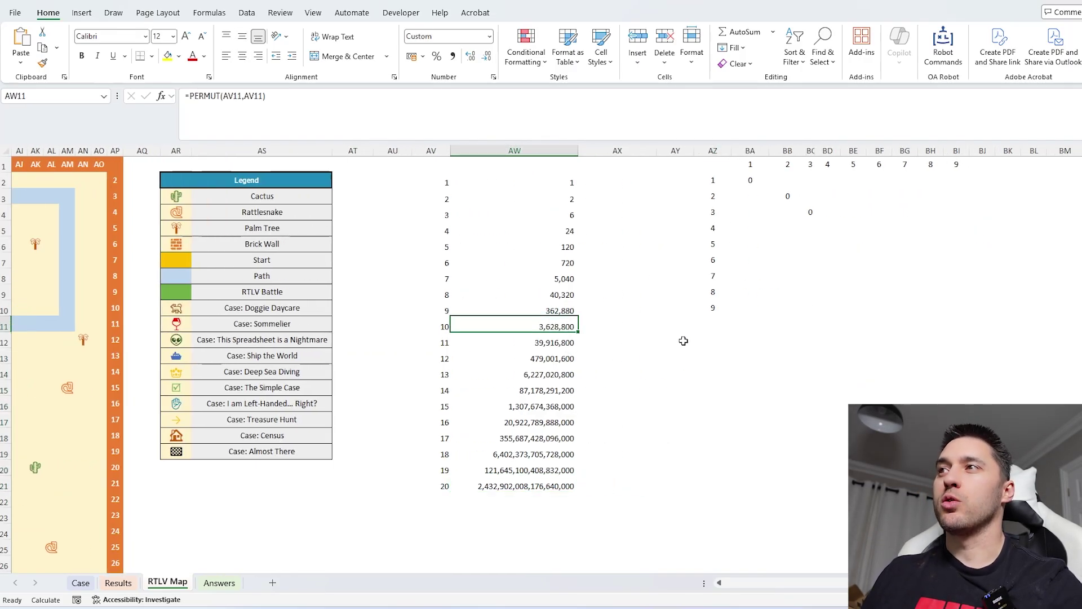
# Clear the column selection by clicking empty cells below and beside the banana map.
pyautogui.click(749, 356)
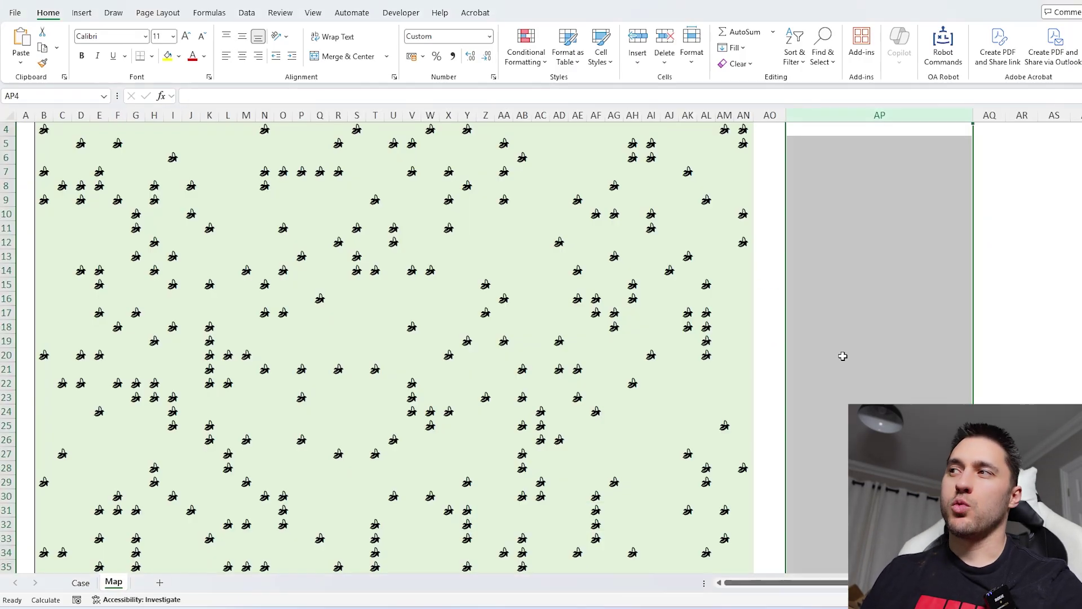
pyautogui.click(868, 300)
pyautogui.scroll(1, 848, 339)
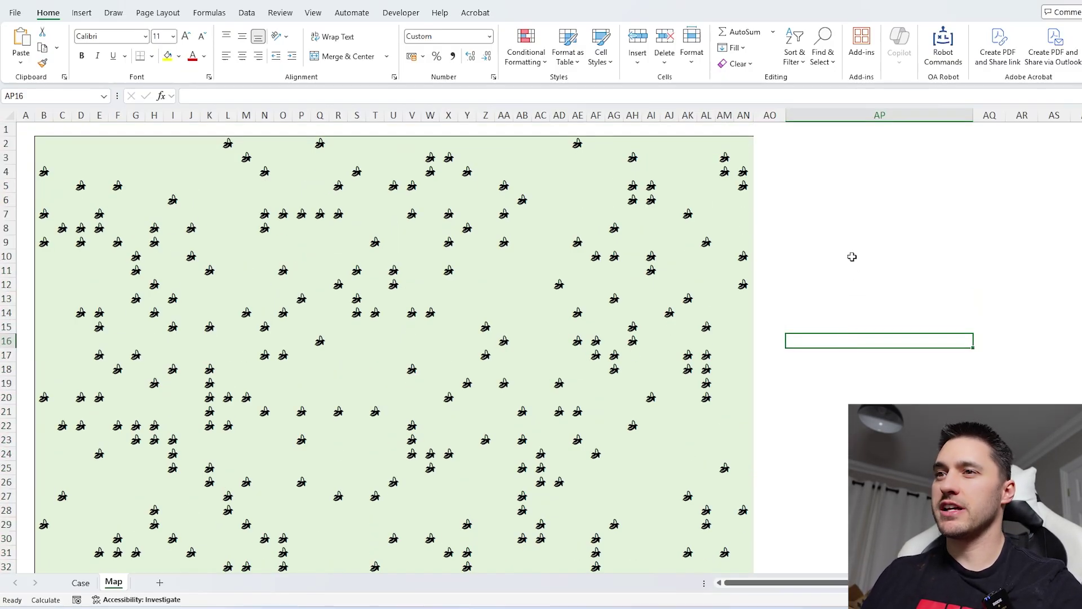
pyautogui.scroll(-4, 330, 353)
pyautogui.scroll(4, 329, 353)
# Inspect cells within the banana map, ending on the empty cell right of it.
pyautogui.click(377, 156)
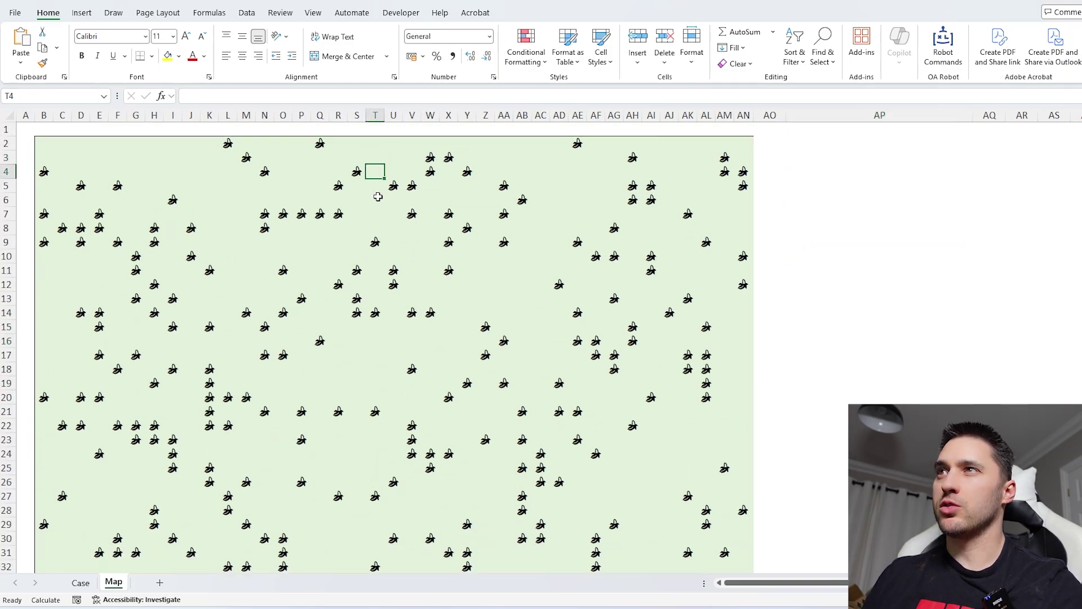
pyautogui.press('Down')
pyautogui.press('Down')
pyautogui.press('Down')
pyautogui.press('Down')
pyautogui.press('Up')
pyautogui.press('Up')
pyautogui.press('Up')
pyautogui.click(511, 287)
pyautogui.scroll(-2, 507, 322)
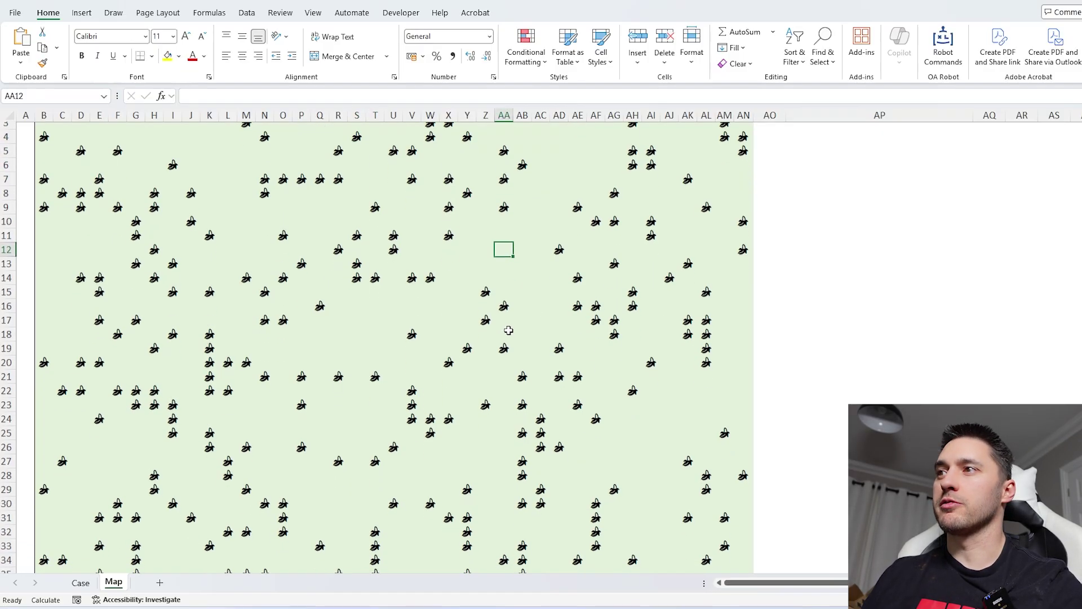
pyautogui.scroll(2, 594, 369)
pyautogui.click(904, 138)
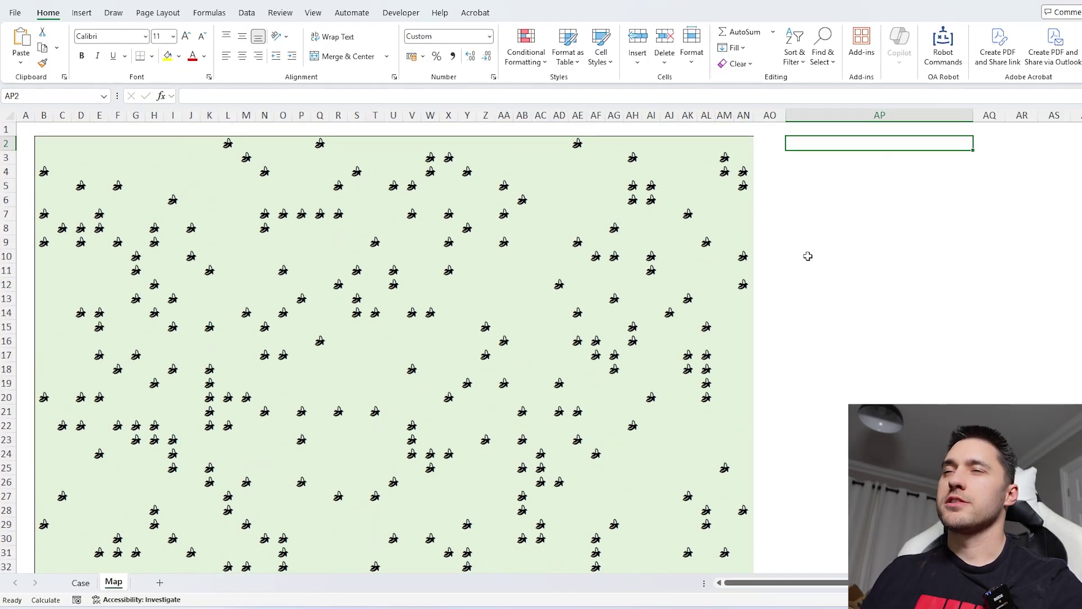
# Highlight the map's top rows and enter the 117 starting value (39 times 3) in AP2.
pyautogui.click(62, 131)
pyautogui.moveTo(69, 132); pyautogui.dragTo(763, 138)
pyautogui.click(823, 148)
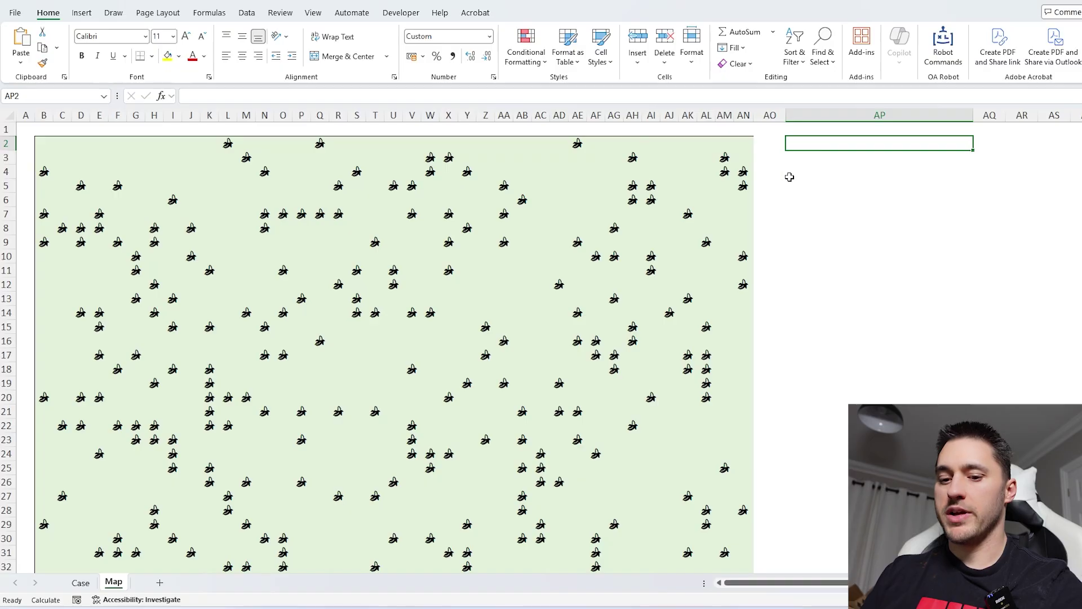
pyautogui.write('=39*3')
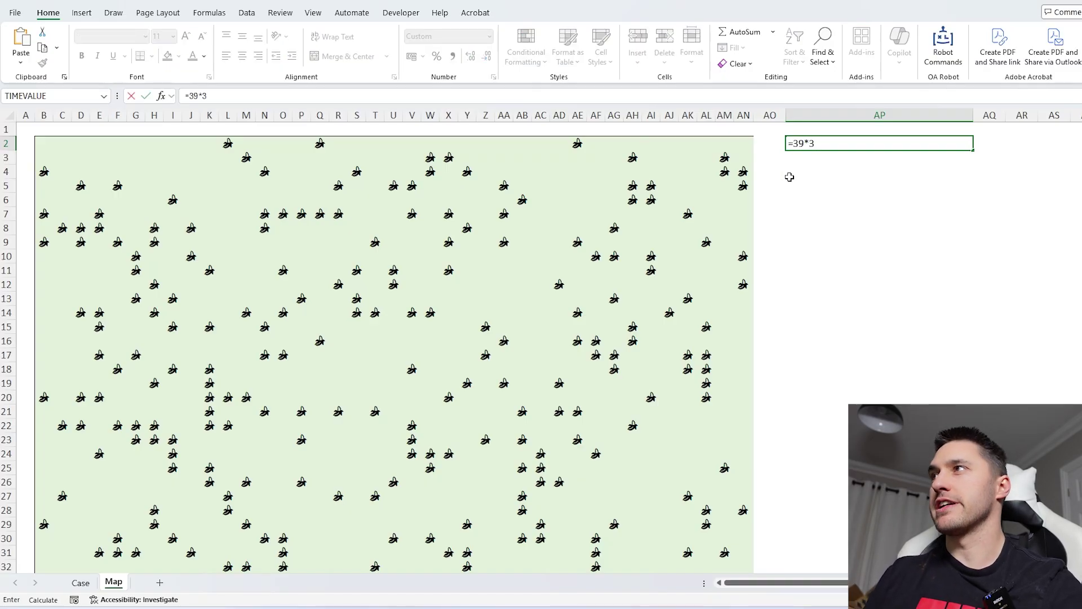
pyautogui.press('Return')
# Enter =AP2*3 in AP3 and fill it down to AP40.
pyautogui.click(739, 142)
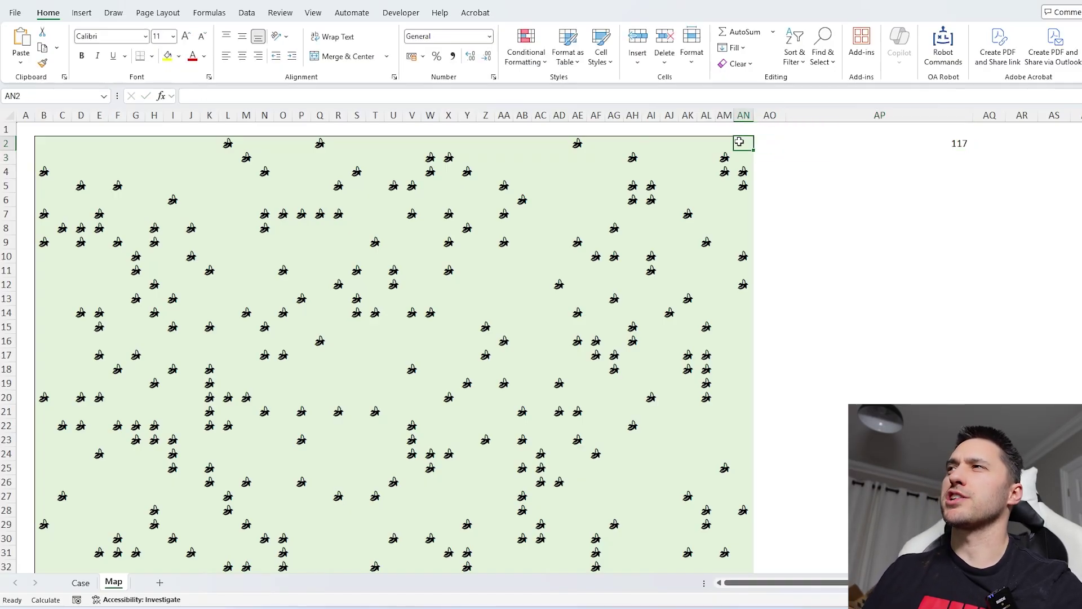
pyautogui.click(940, 145)
pyautogui.click(948, 161)
pyautogui.write('=')
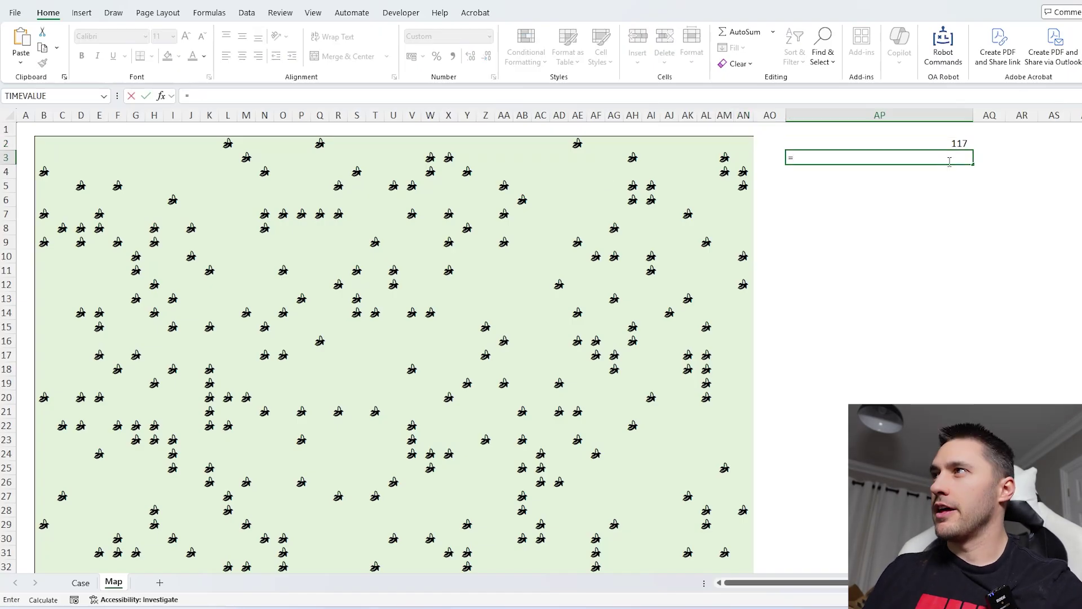
pyautogui.press('Up')
pyautogui.write('*')
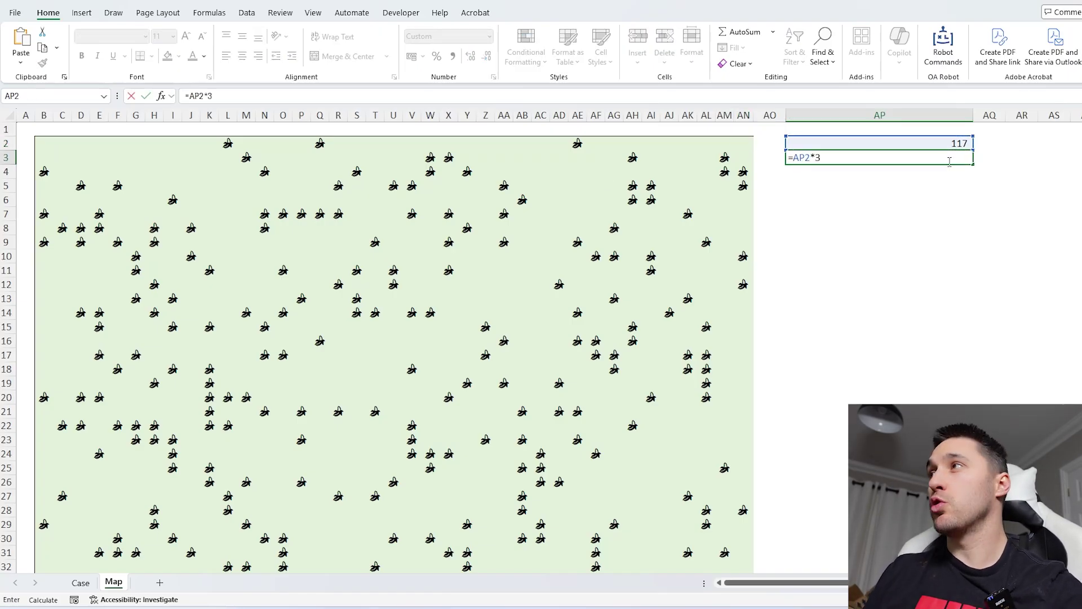
pyautogui.press('Return')
pyautogui.click(950, 159)
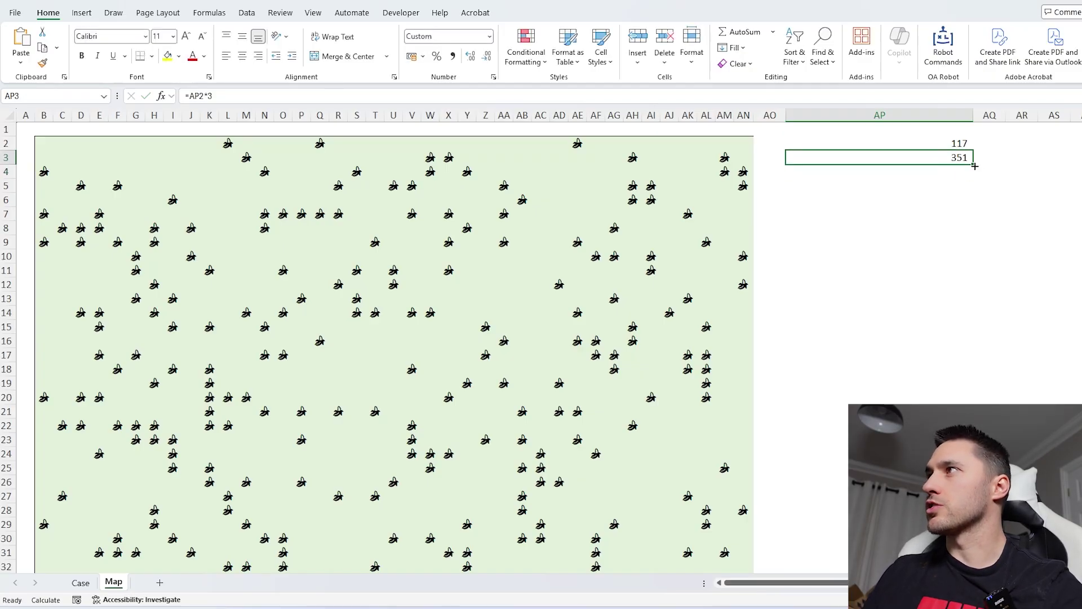
pyautogui.moveTo(974, 164); pyautogui.dragTo(958, 575)
# Check the tripled values in AP13:AP29 and AP40, then select row 143's three scarves on Case.
pyautogui.scroll(5, 395, 349)
pyautogui.scroll(-5, 395, 350)
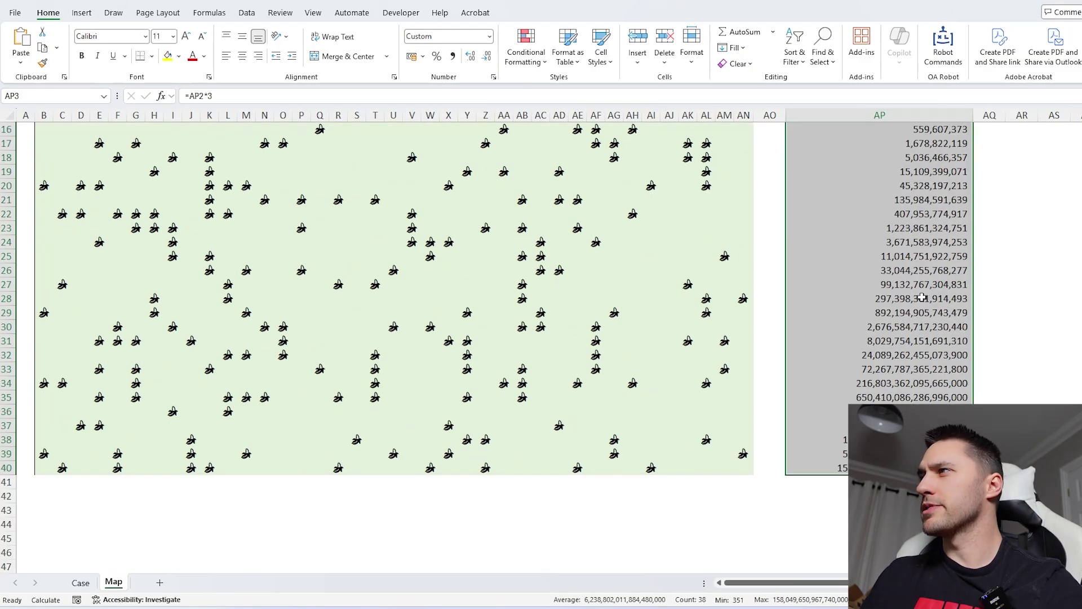
pyautogui.click(880, 467)
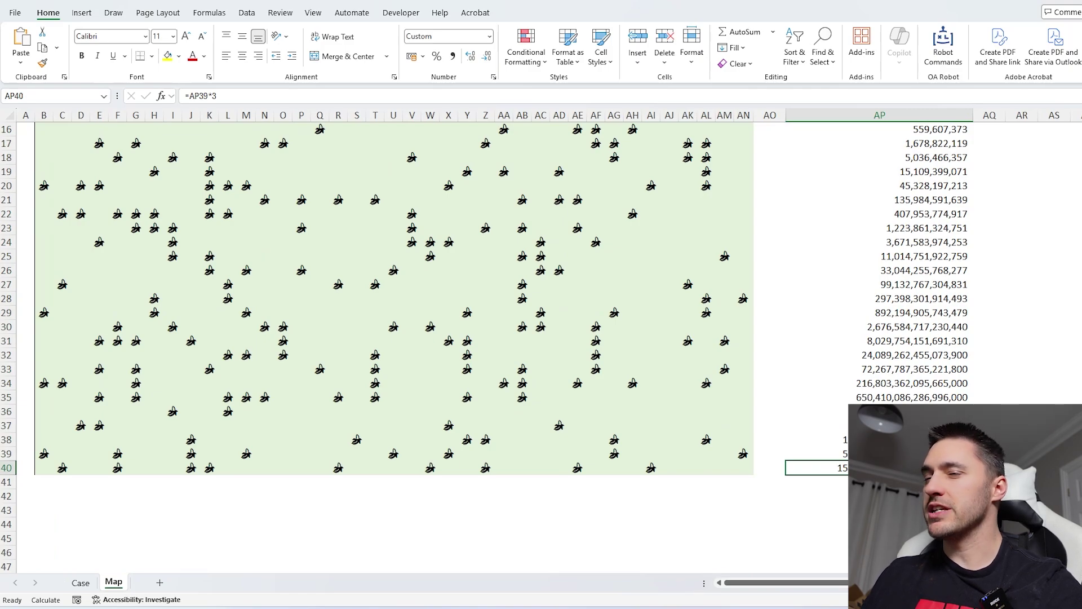
pyautogui.scroll(5, 934, 396)
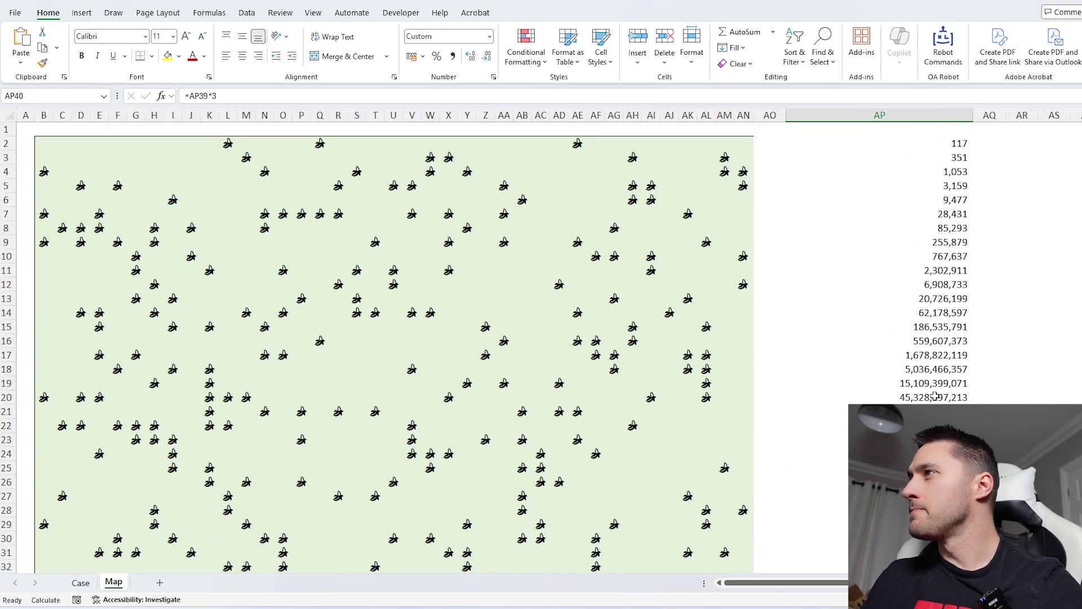
pyautogui.click(943, 382)
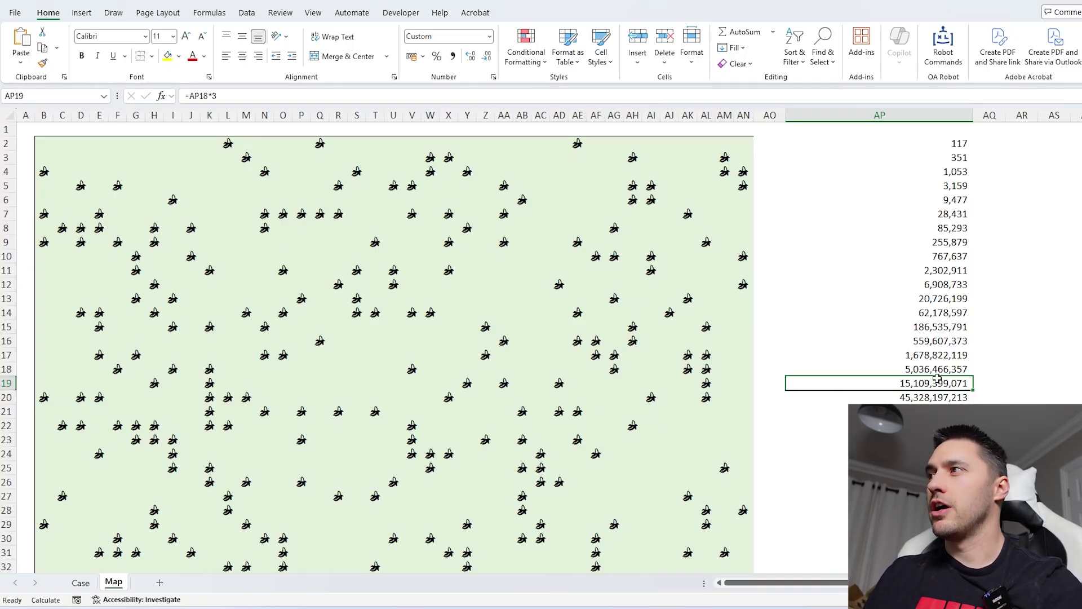
pyautogui.moveTo(937, 347); pyautogui.dragTo(937, 468)
pyautogui.moveTo(943, 302); pyautogui.dragTo(902, 524)
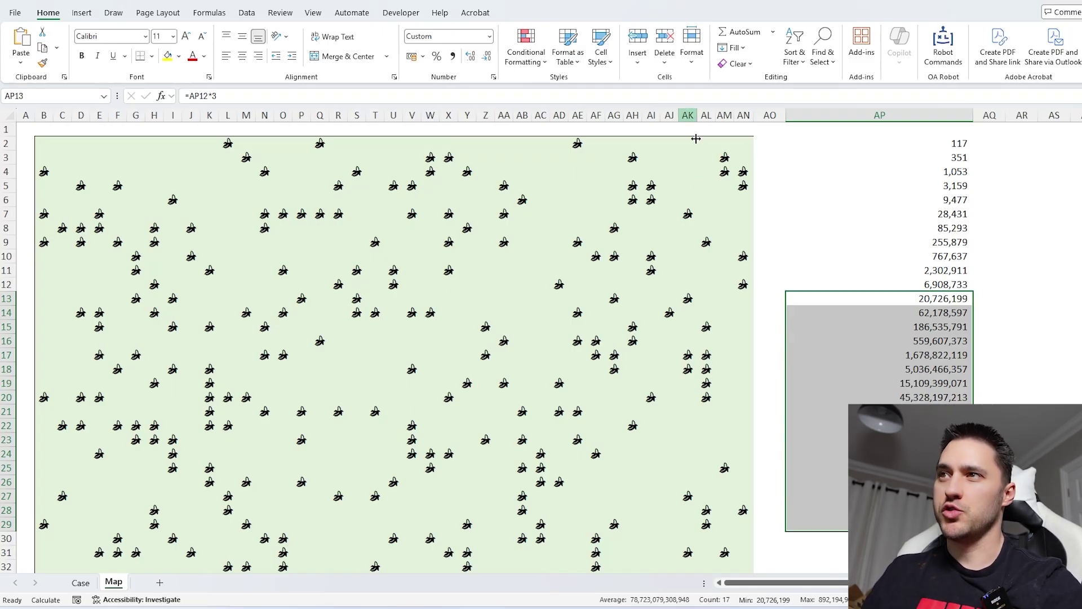
pyautogui.scroll(-2, 772, 395)
pyautogui.click(811, 425)
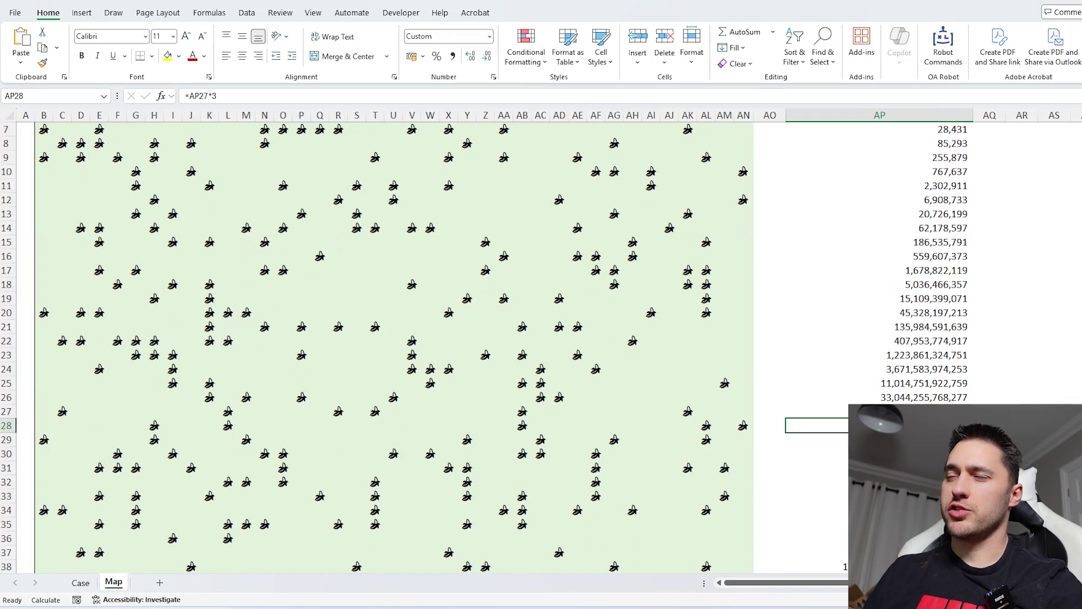
pyautogui.scroll(2, 536, 333)
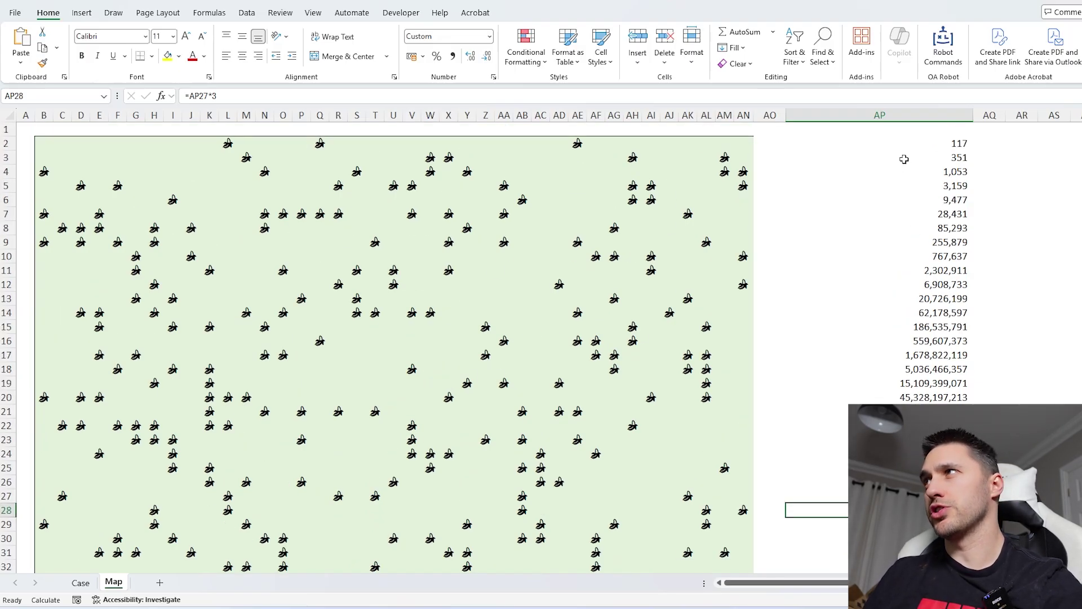
pyautogui.click(904, 116)
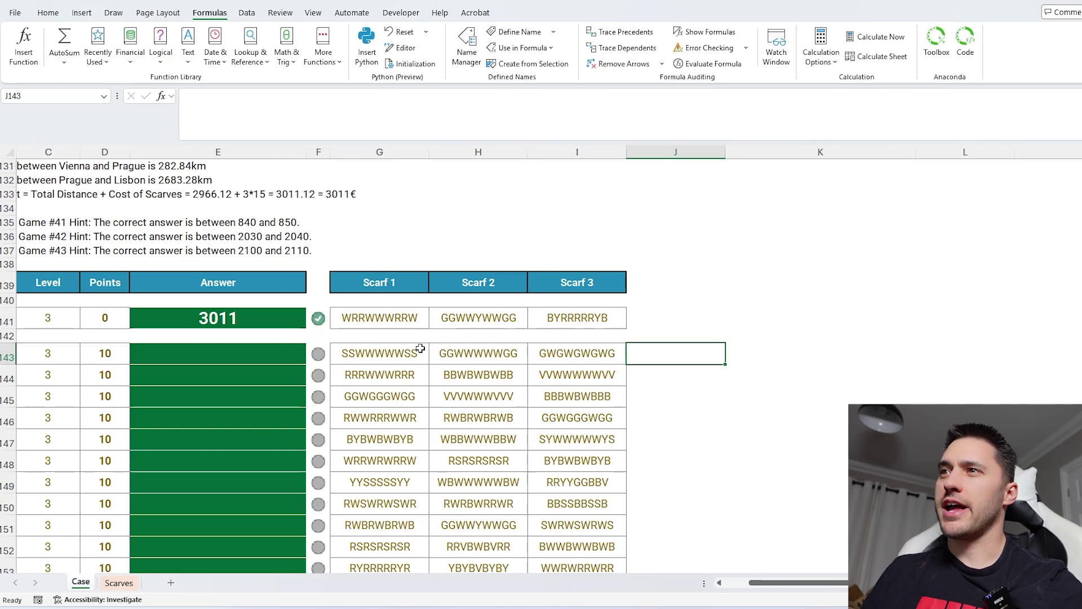
pyautogui.moveTo(421, 348); pyautogui.dragTo(558, 350)
# Enter =PerCom(3,3) in K143 to spill the six orderings of 1, 2 and 3.
pyautogui.click(867, 357)
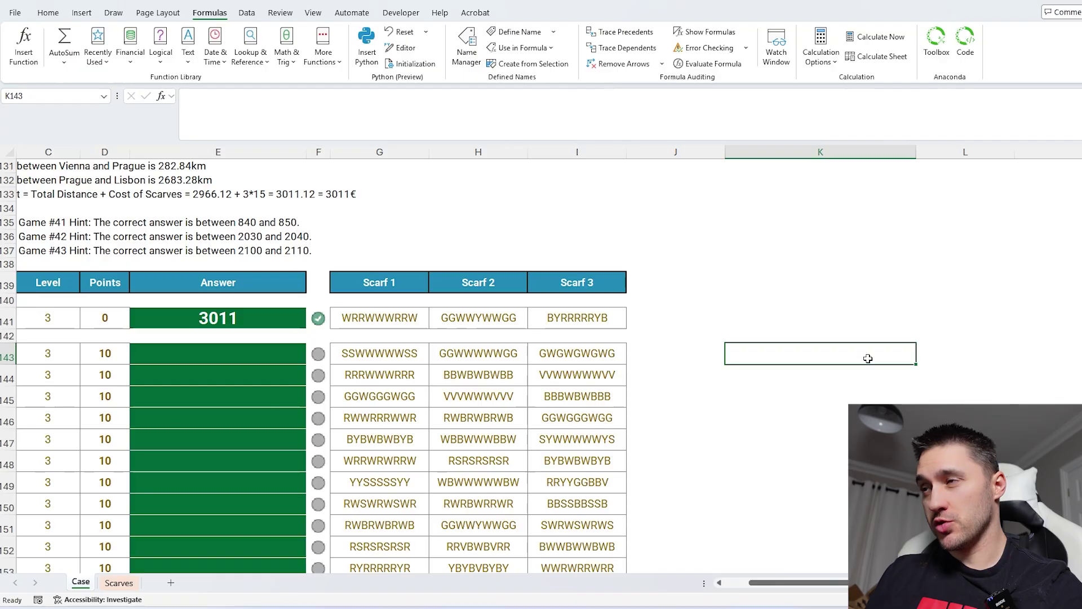
pyautogui.write('=per')
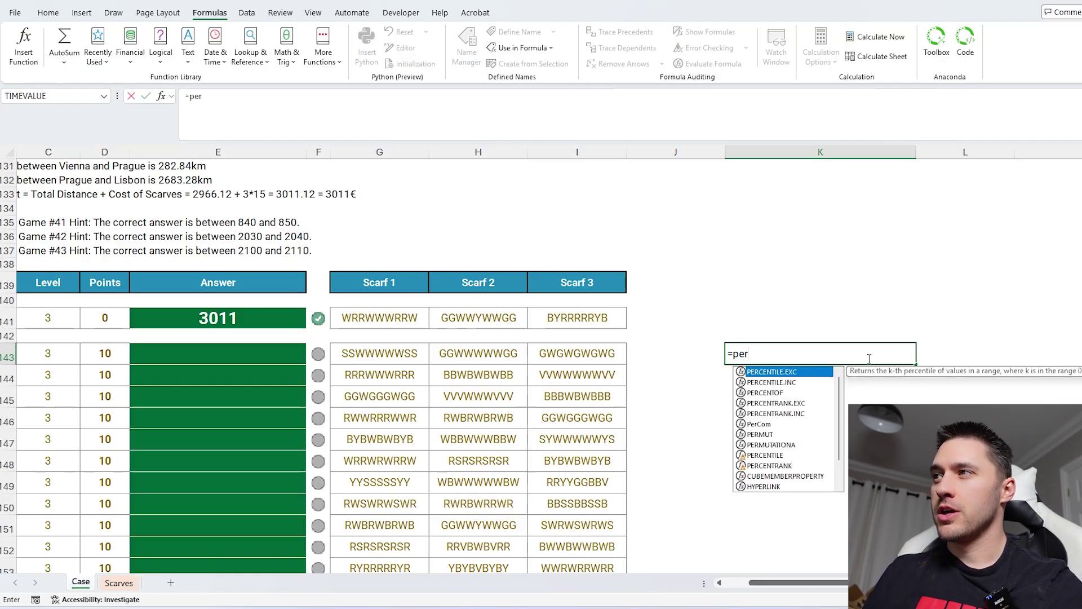
pyautogui.press('Escape')
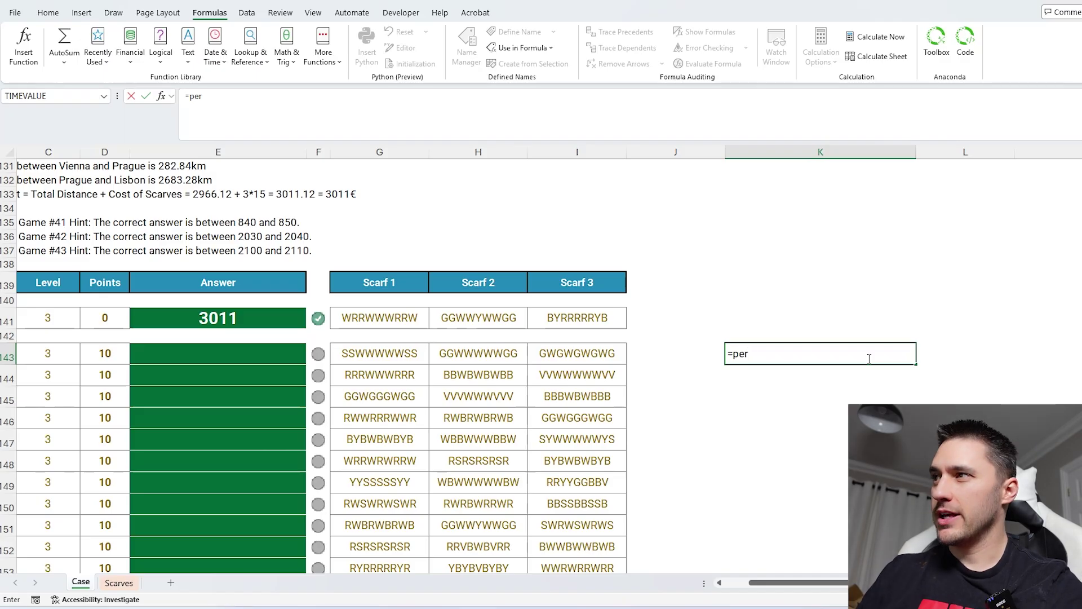
pyautogui.press('Escape')
pyautogui.write('=')
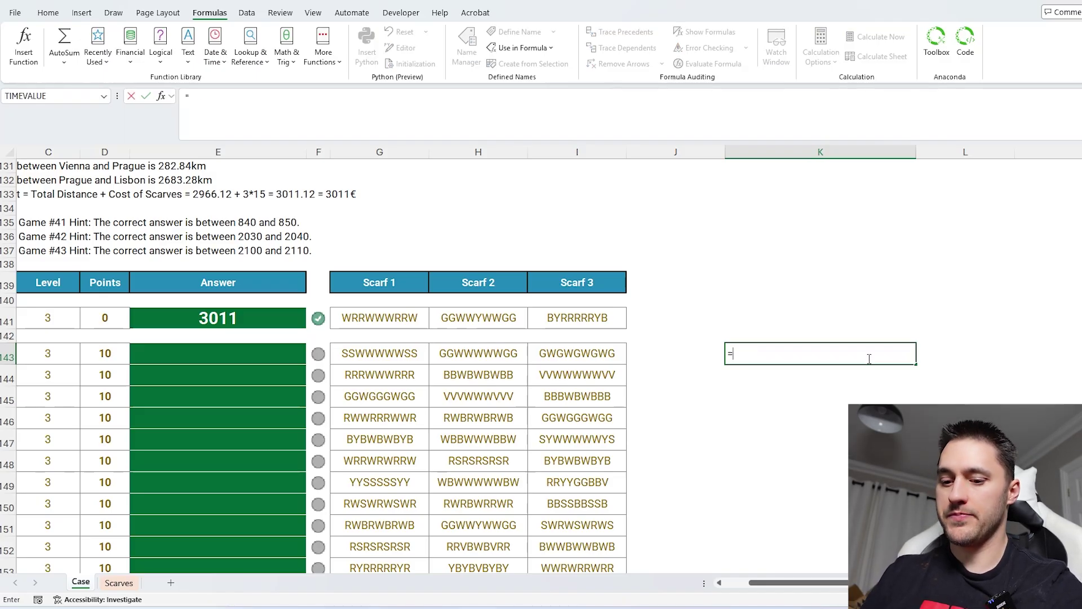
pyautogui.write('percom')
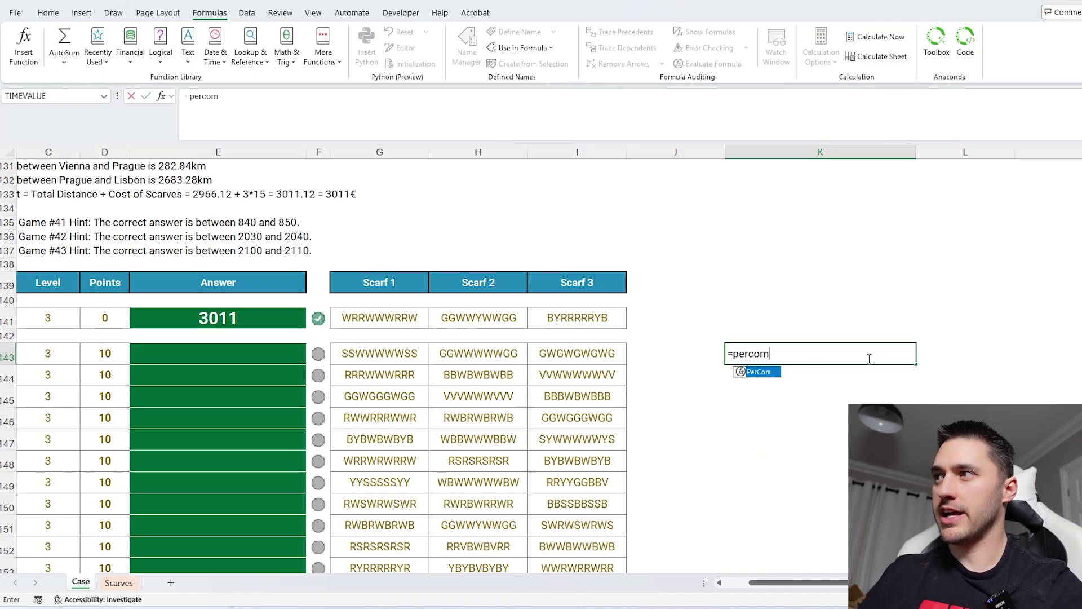
pyautogui.press('Tab')
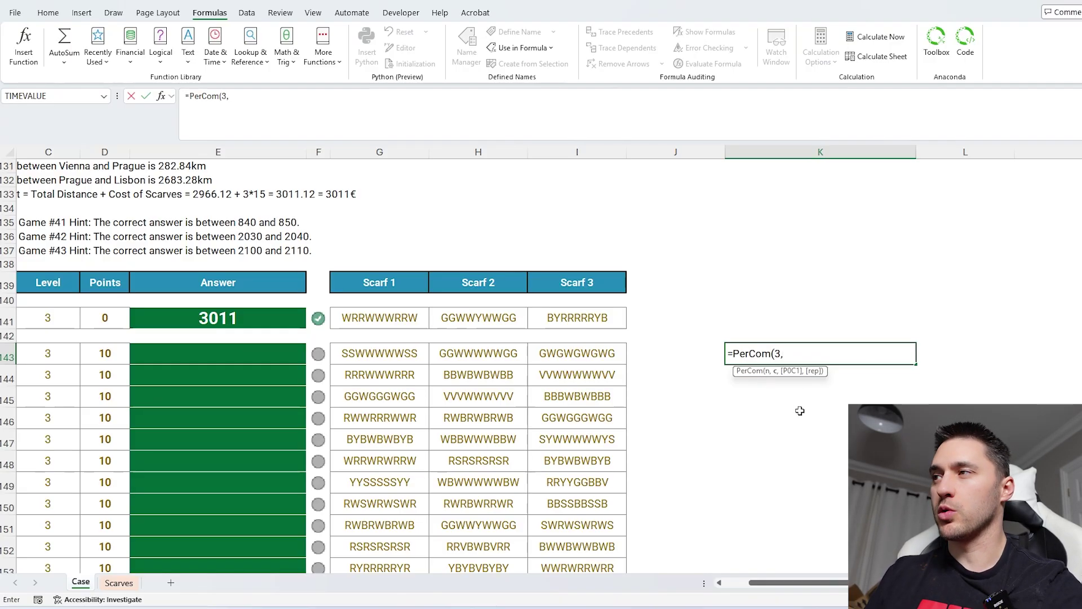
pyautogui.write('3,3')
pyautogui.press('Return')
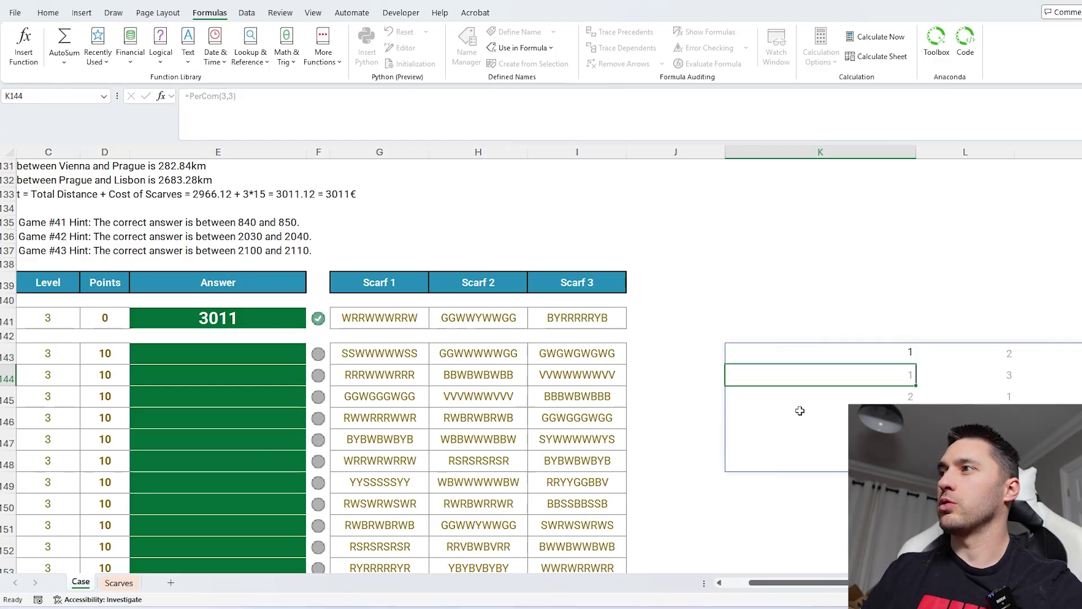
# Select the spilled permutation rows in K143:M148 to check the results.
pyautogui.hscroll(5, 802, 363)
pyautogui.moveTo(489, 353); pyautogui.dragTo(686, 353)
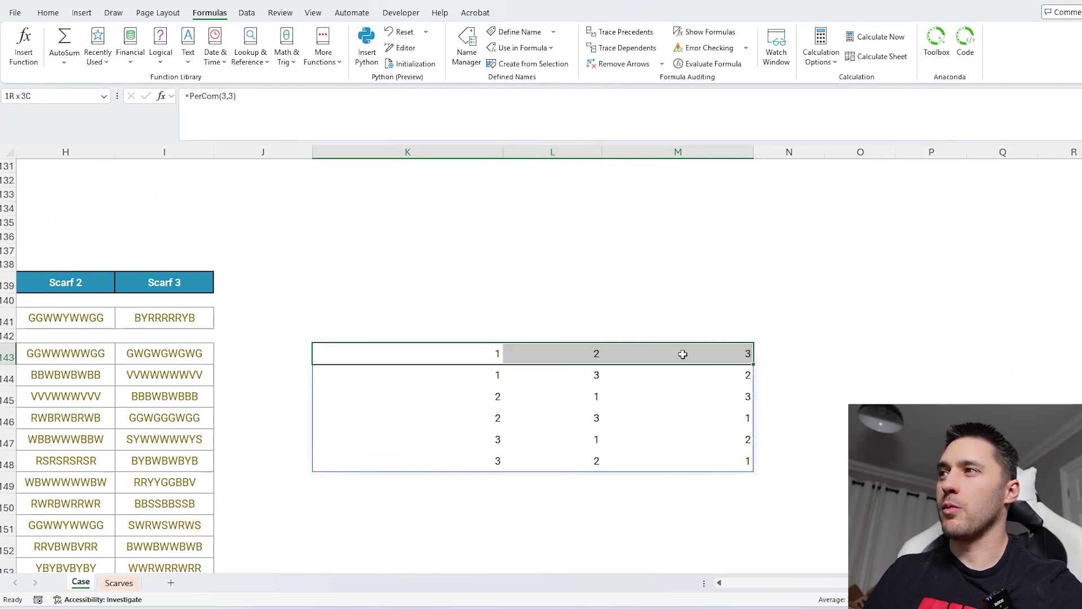
pyautogui.click(499, 354)
pyautogui.click(755, 375)
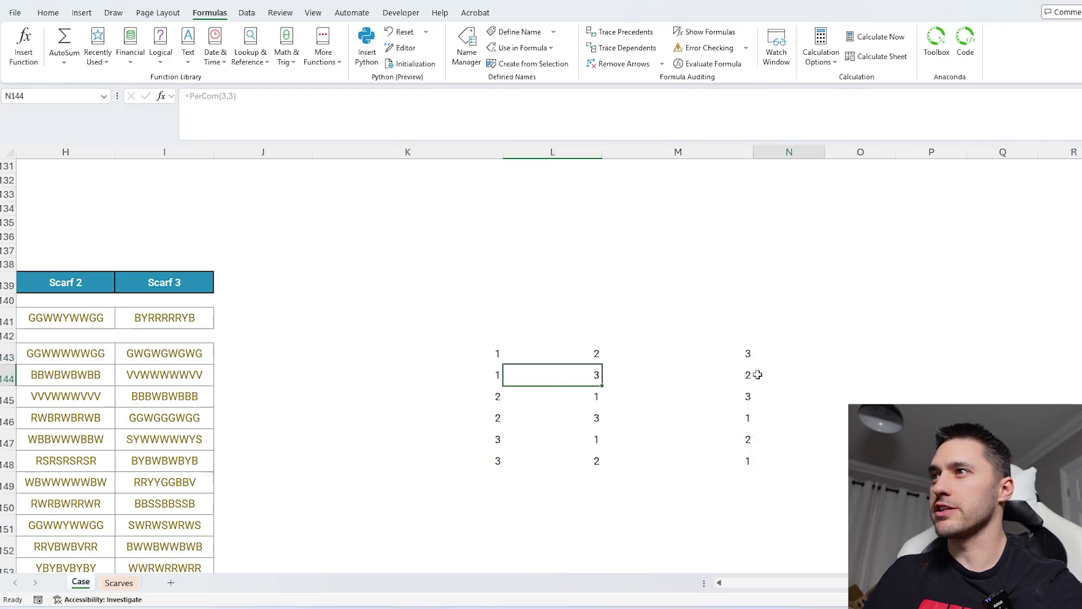
pyautogui.moveTo(495, 395); pyautogui.dragTo(717, 470)
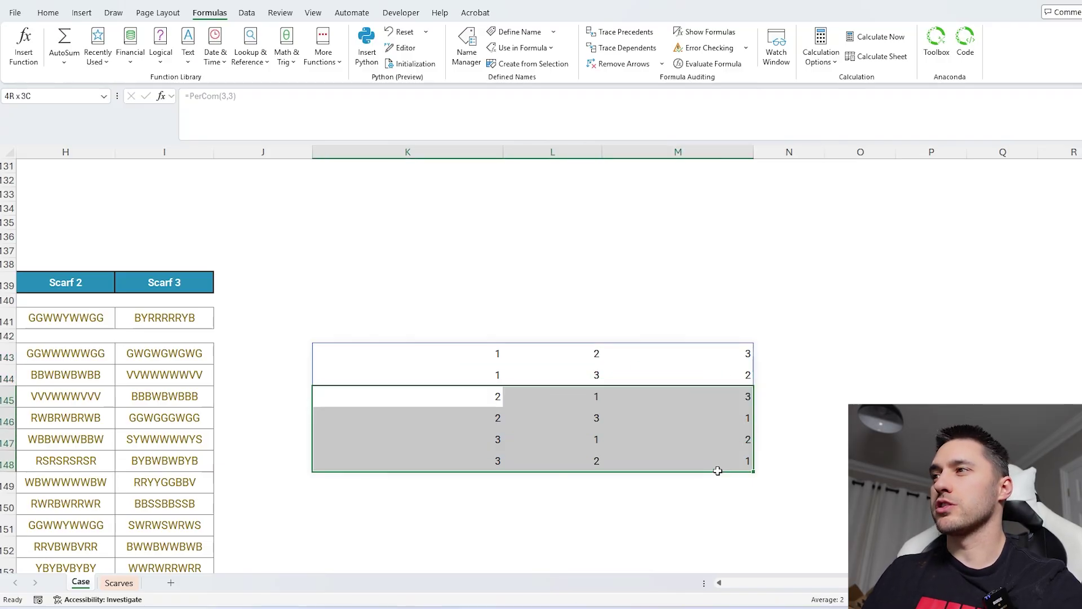
pyautogui.moveTo(459, 358); pyautogui.dragTo(471, 439)
pyautogui.click(458, 360)
pyautogui.click(235, 99)
pyautogui.write('INDEX(')
pyautogui.click(512, 352)
pyautogui.moveTo(512, 352); pyautogui.dragTo(314, 352)
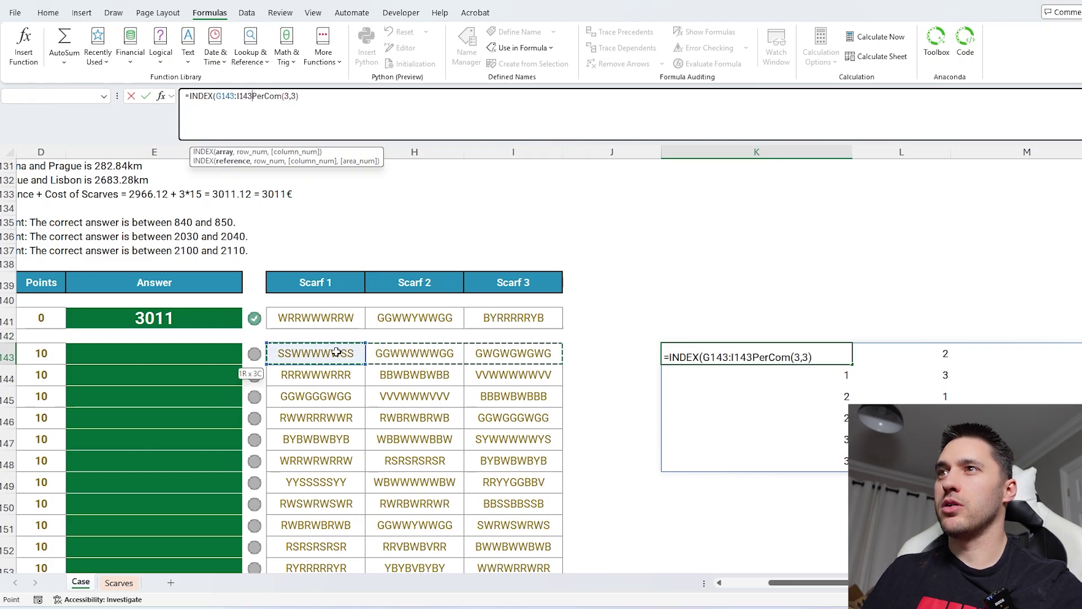
pyautogui.write(',3')
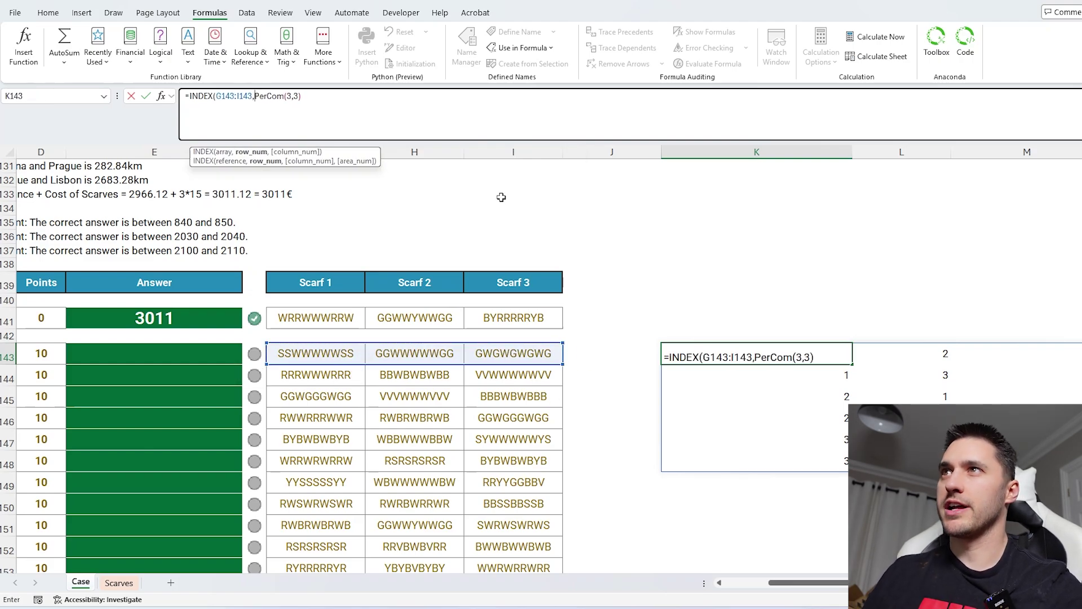
pyautogui.write(')')
pyautogui.press('Return')
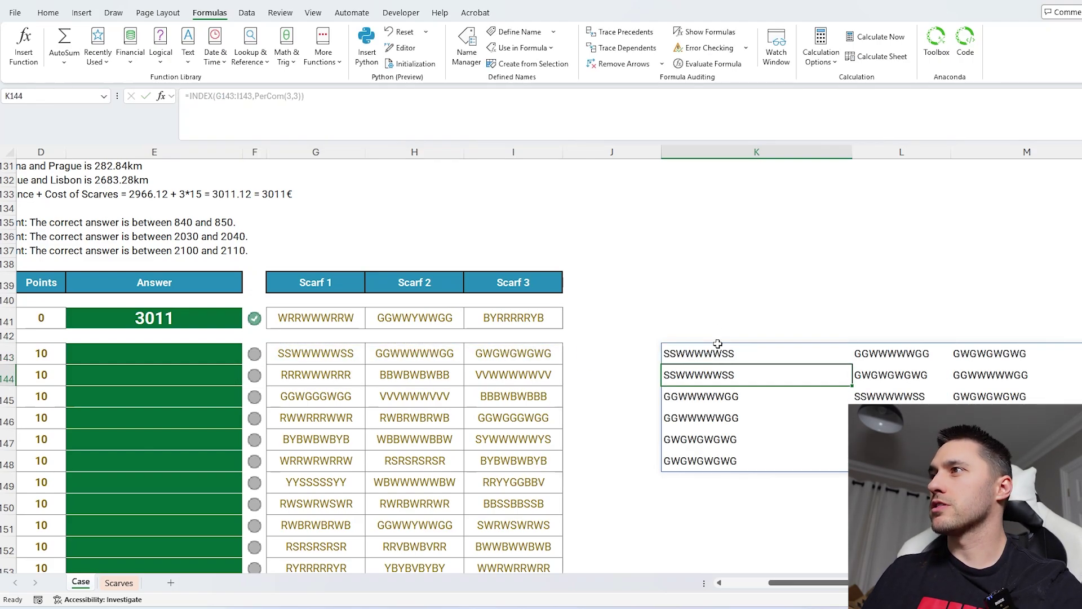
pyautogui.click(755, 354)
pyautogui.click(902, 354)
pyautogui.click(808, 371)
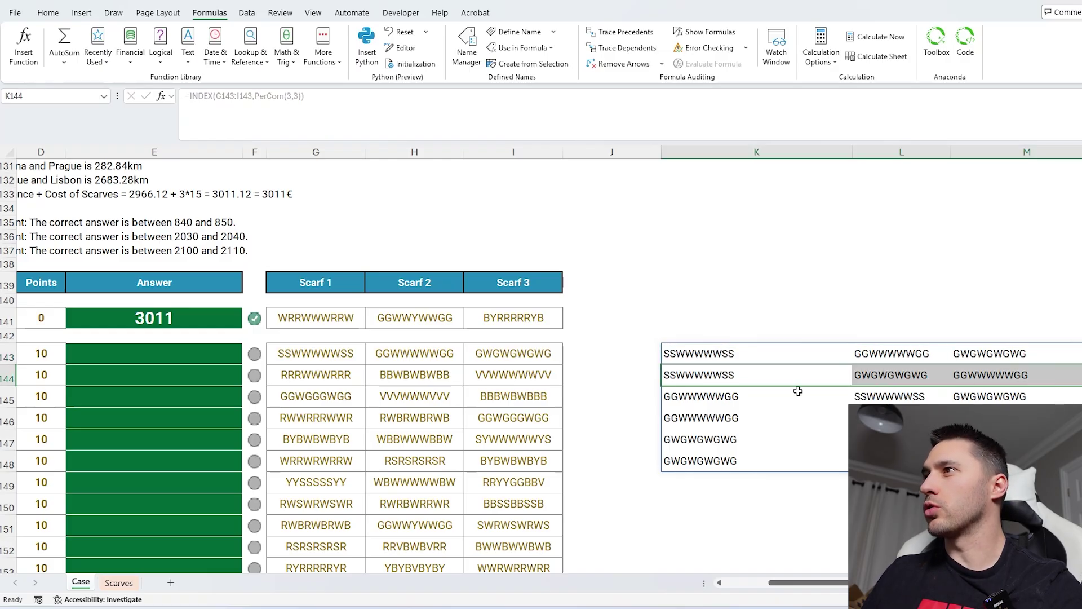
pyautogui.click(780, 395)
pyautogui.click(773, 418)
pyautogui.hotkey('ctrl', 'z')
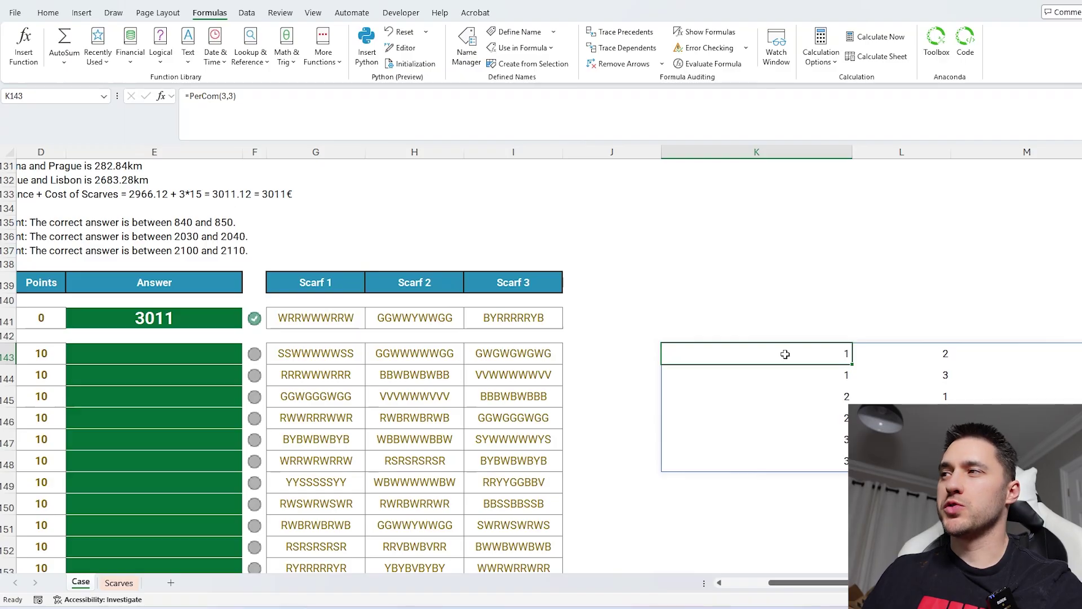
pyautogui.hscroll(1, 785, 354)
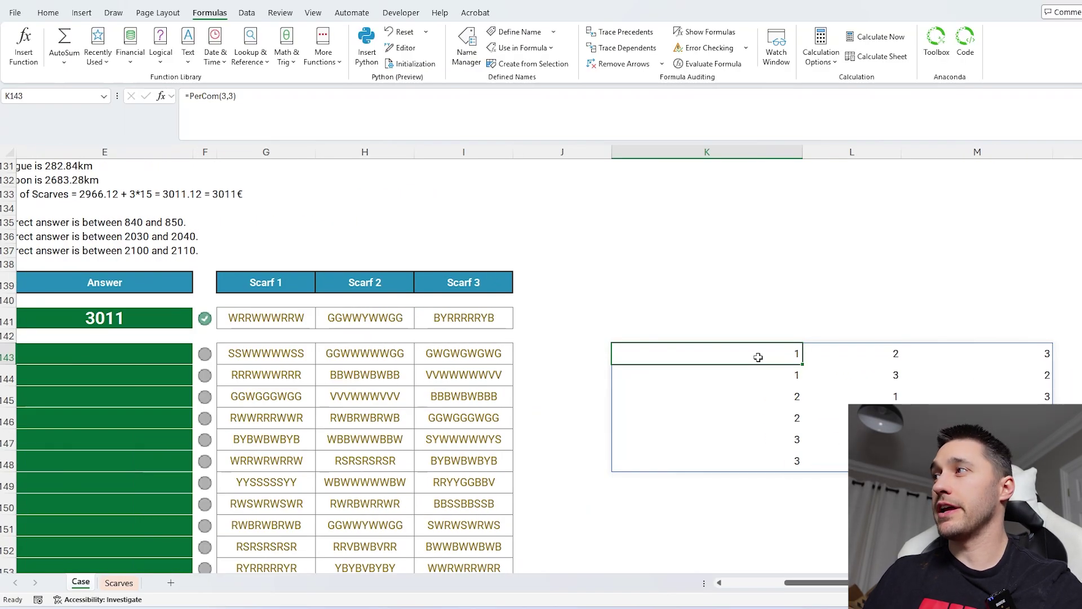
# Change K143's formula to =PerCom(3,3,1) and reselect the formula cell.
pyautogui.click(234, 106)
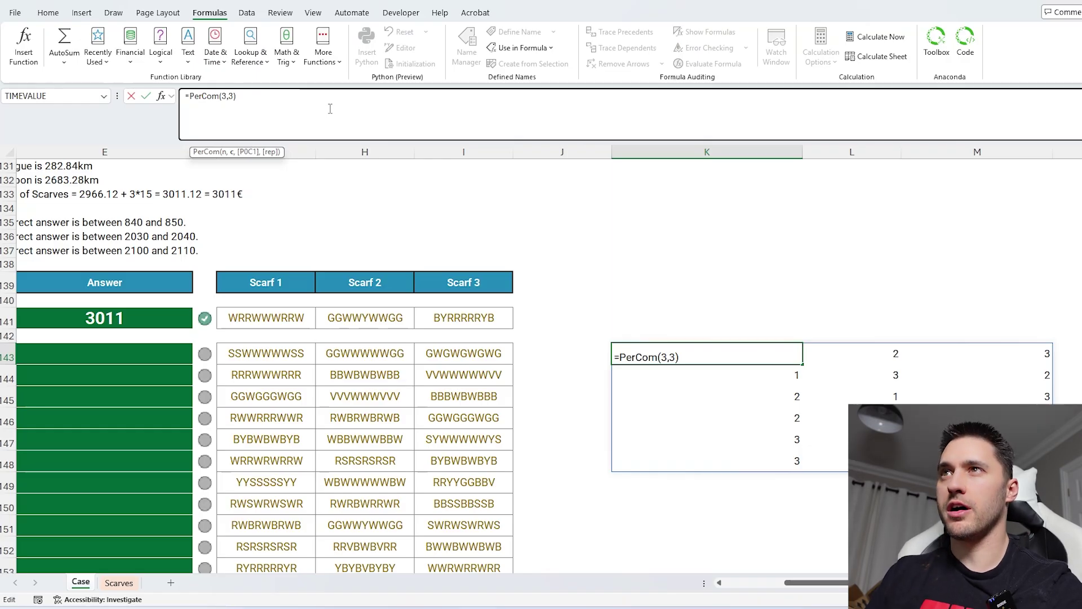
pyautogui.write(',1')
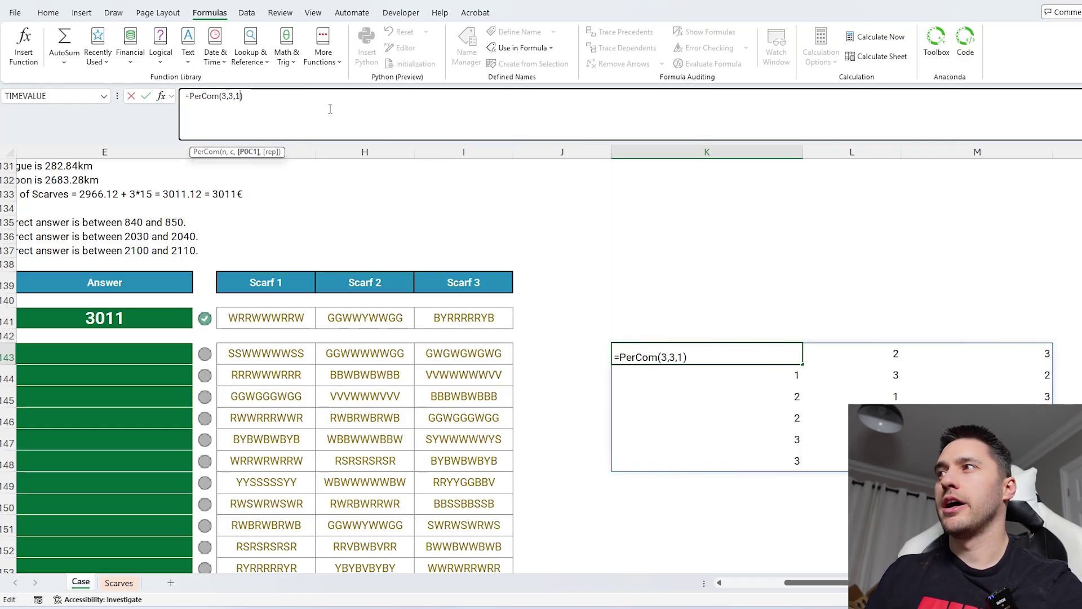
pyautogui.press('Return')
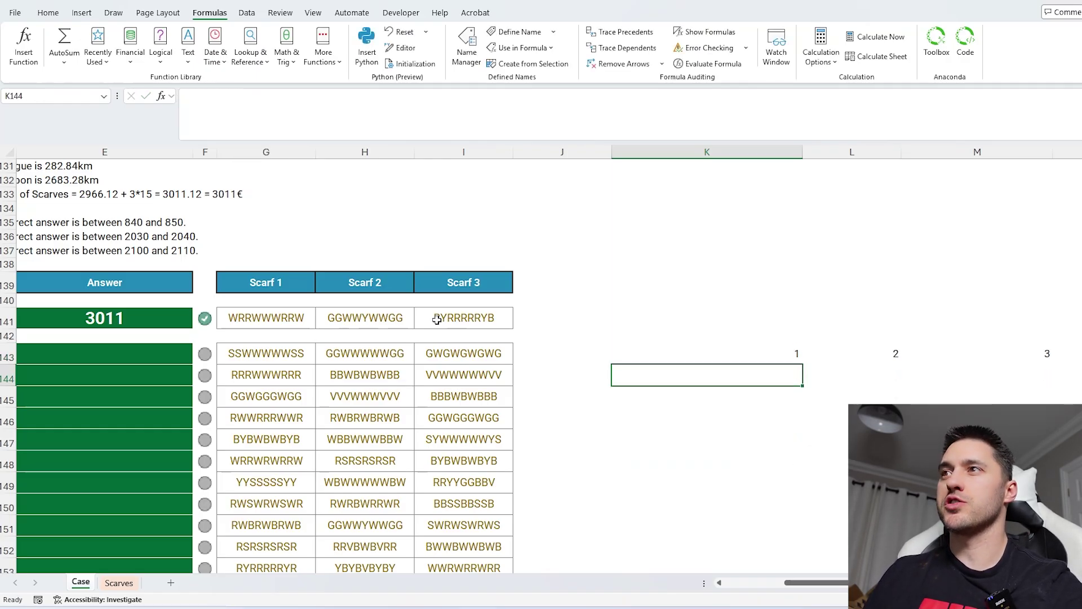
pyautogui.moveTo(455, 327); pyautogui.dragTo(313, 319)
pyautogui.click(795, 352)
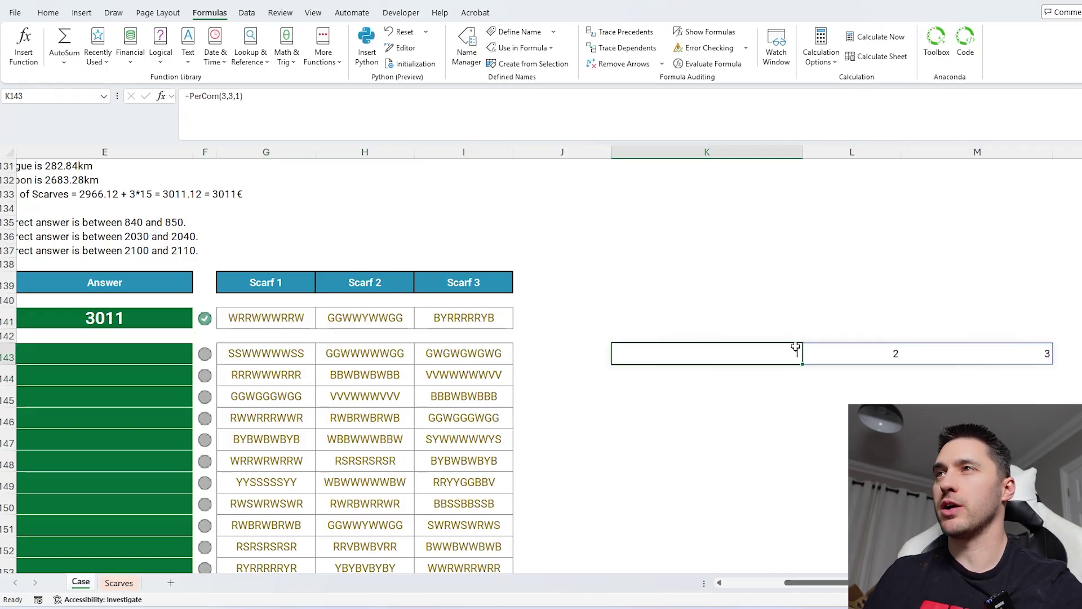
# Edit K143 to =PerCom(3,2,1), listing the pairs 1-2, 1-3 and 2-3.
pyautogui.click(236, 96)
pyautogui.press('BackSpace')
pyautogui.write('2')
pyautogui.press('Return')
pyautogui.moveTo(786, 344)
pyautogui.mouseDown()
pyautogui.moveTo(835, 350)
pyautogui.moveTo(828, 372)
pyautogui.mouseUp()
pyautogui.click(791, 394)
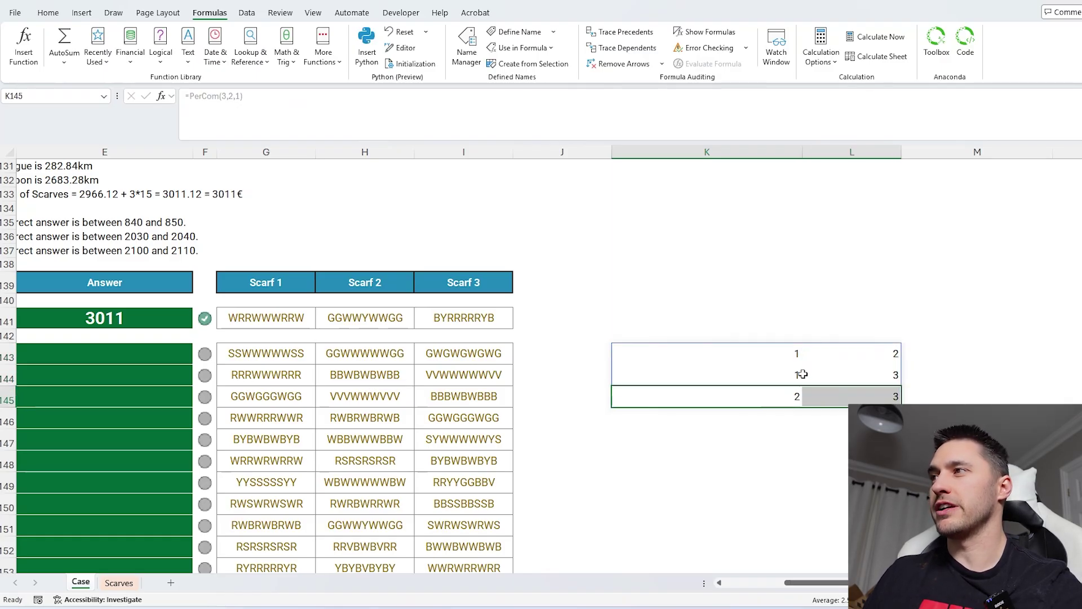
pyautogui.click(717, 353)
pyautogui.click(235, 96)
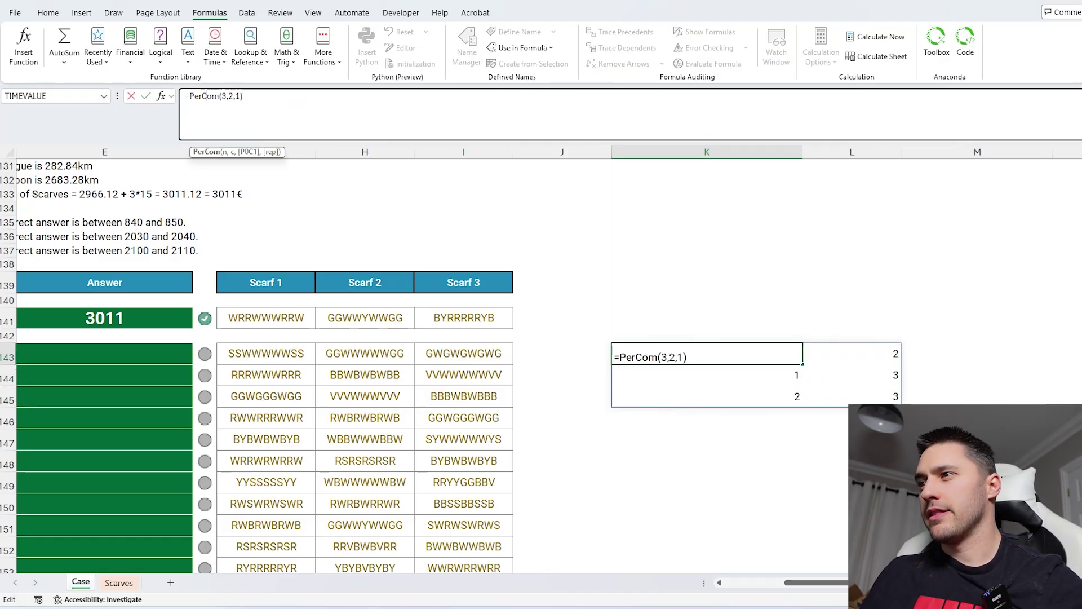
# Bring up the vertex42 PERMUTATIONS page and scroll through its description.
pyautogui.moveTo(572, 606)
pyautogui.click(572, 558)
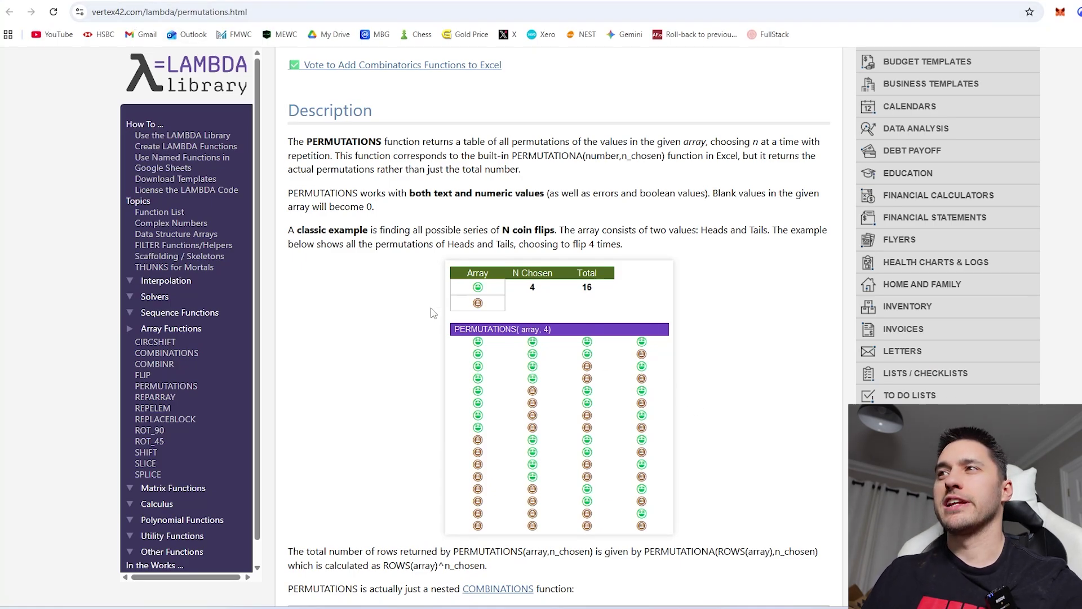
pyautogui.scroll(-3, 496, 324)
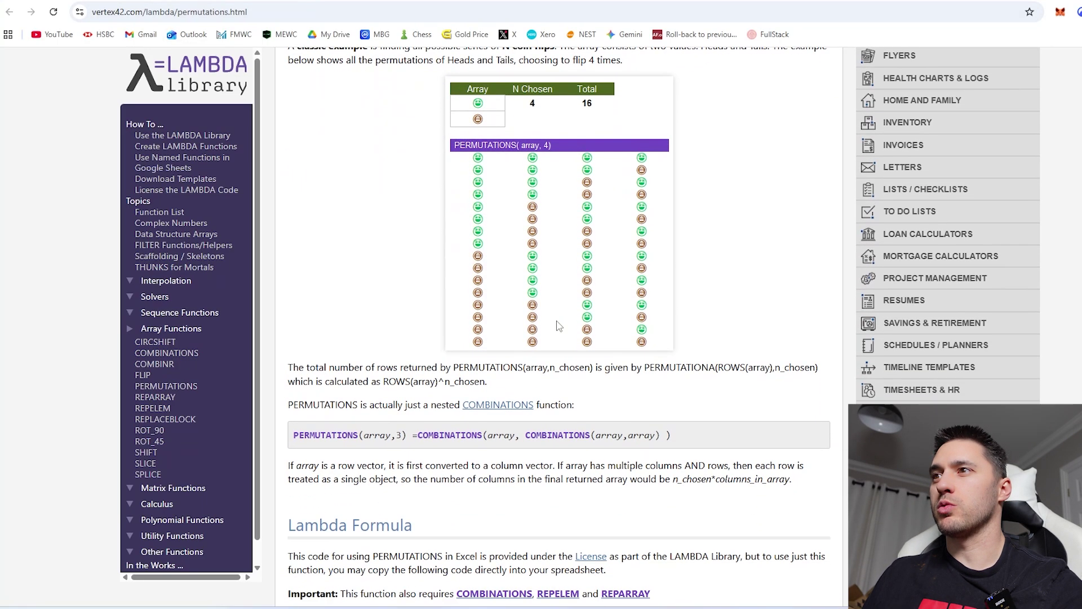
pyautogui.scroll(-2, 550, 332)
pyautogui.scroll(3, 549, 331)
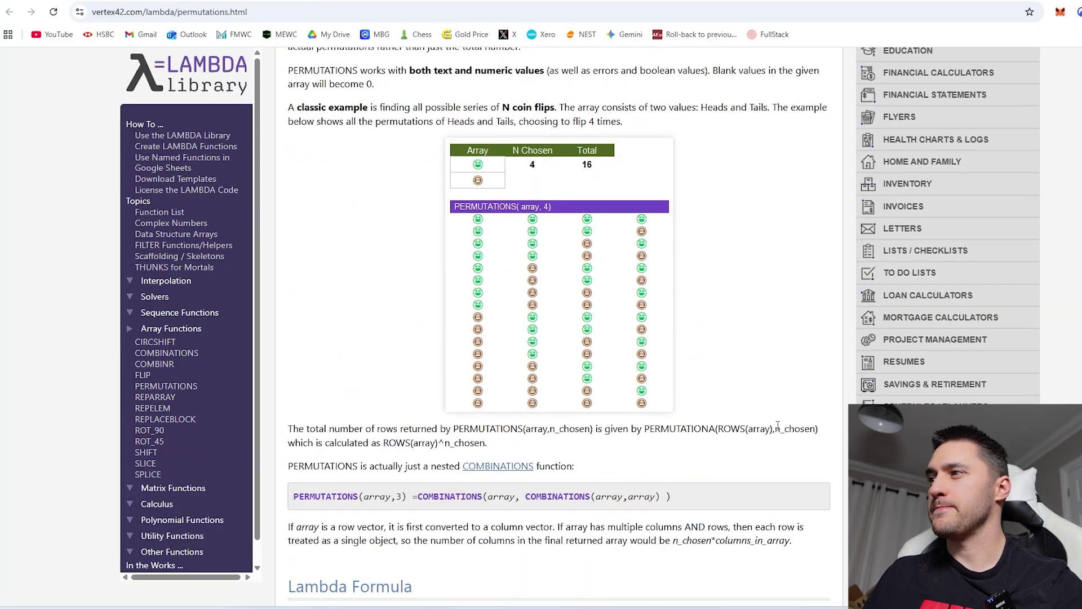
# Back in Excel, delete the PerCom test results from K143.
pyautogui.hotkey('alt', 'Tab')
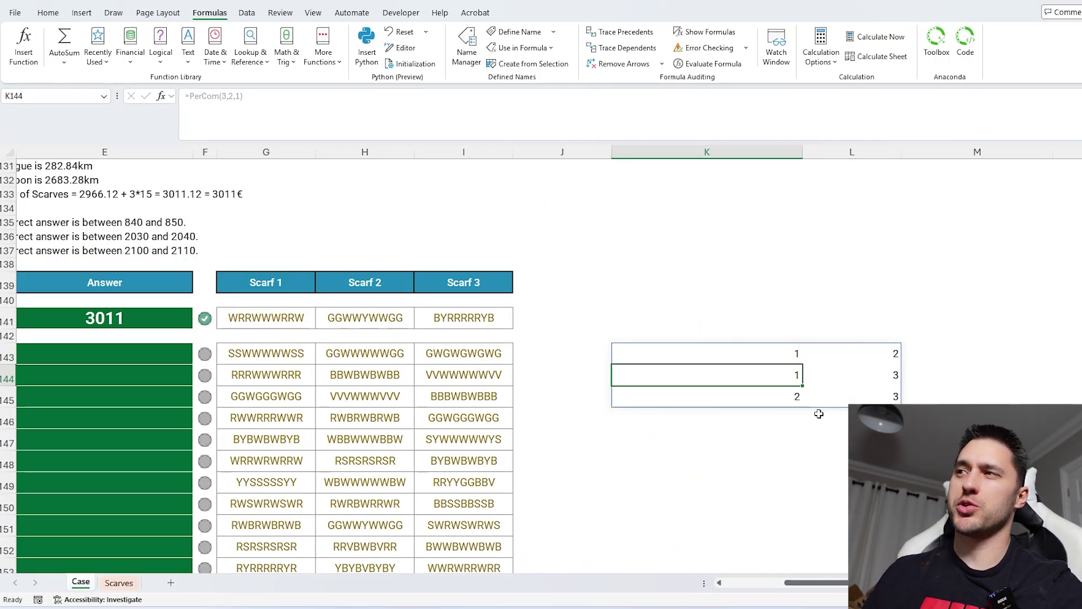
pyautogui.click(745, 350)
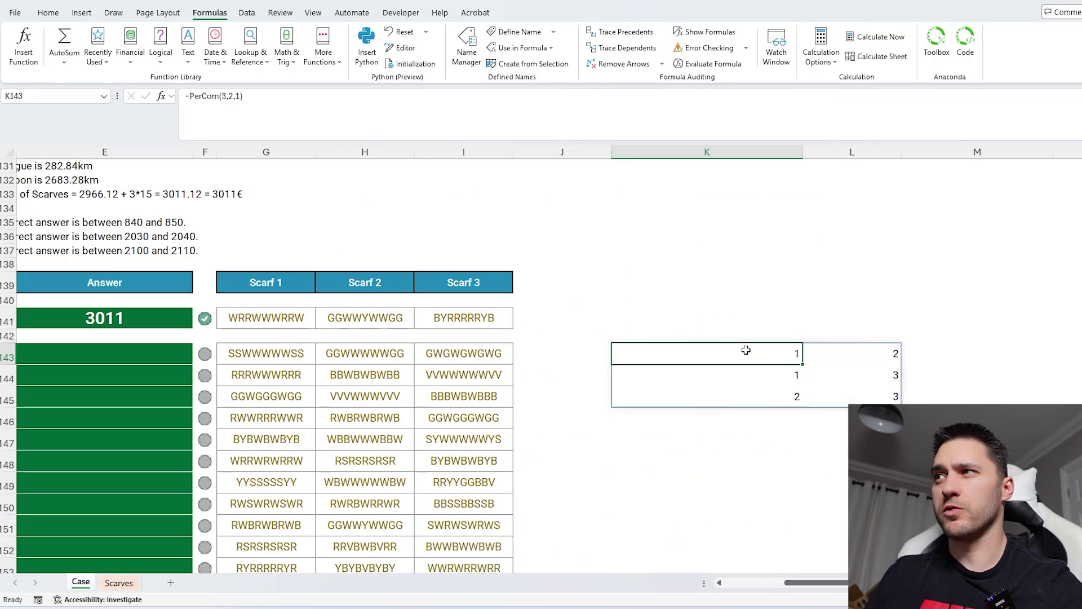
pyautogui.press('Delete')
# Enter =G141:I141&"-"&TOCOL(G141:I141) in K141 to spill a 3×3 grid of pairs.
pyautogui.press('Up')
pyautogui.press('Up')
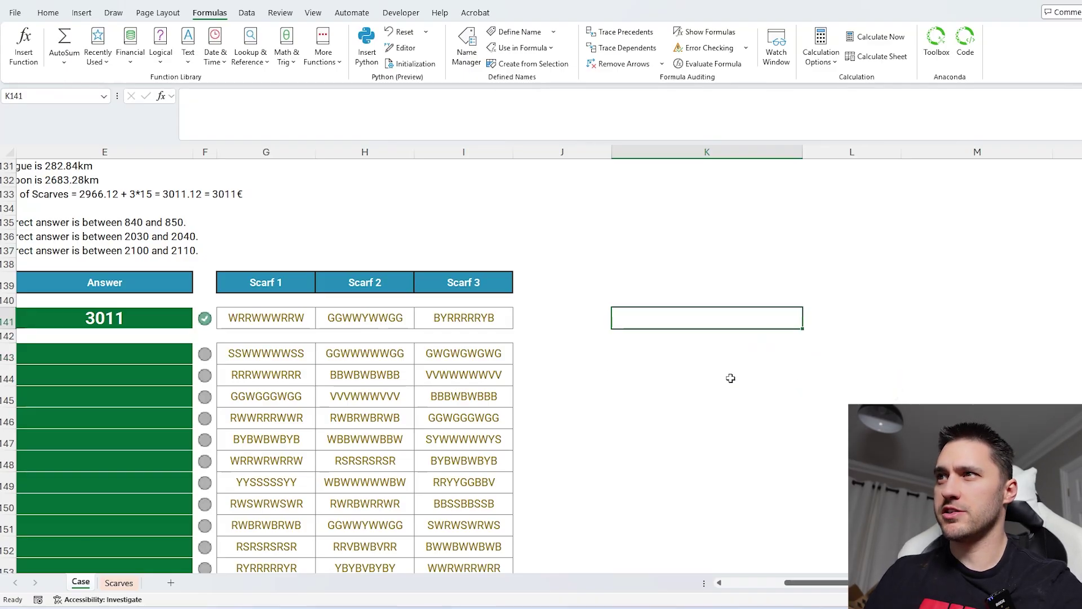
pyautogui.write('=')
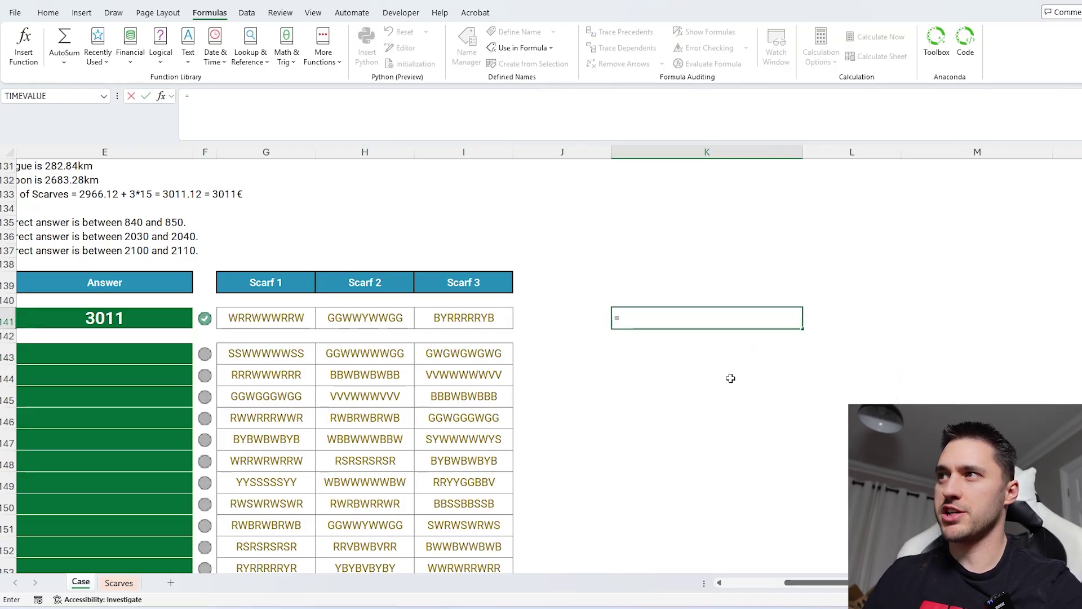
pyautogui.moveTo(449, 310); pyautogui.dragTo(302, 319)
pyautogui.write('&')
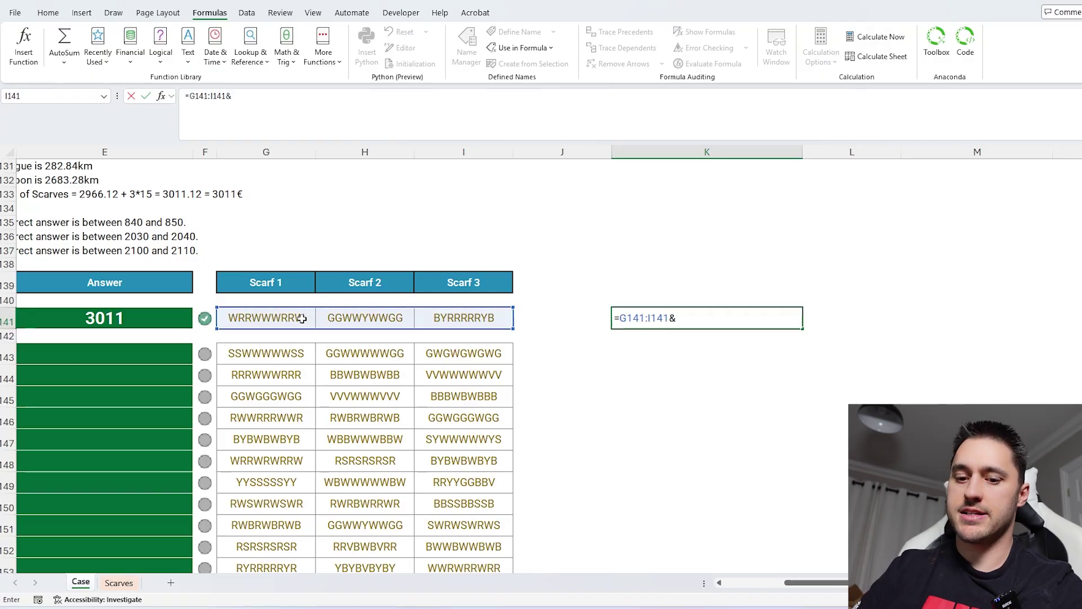
pyautogui.write('"-"&TOCOL(')
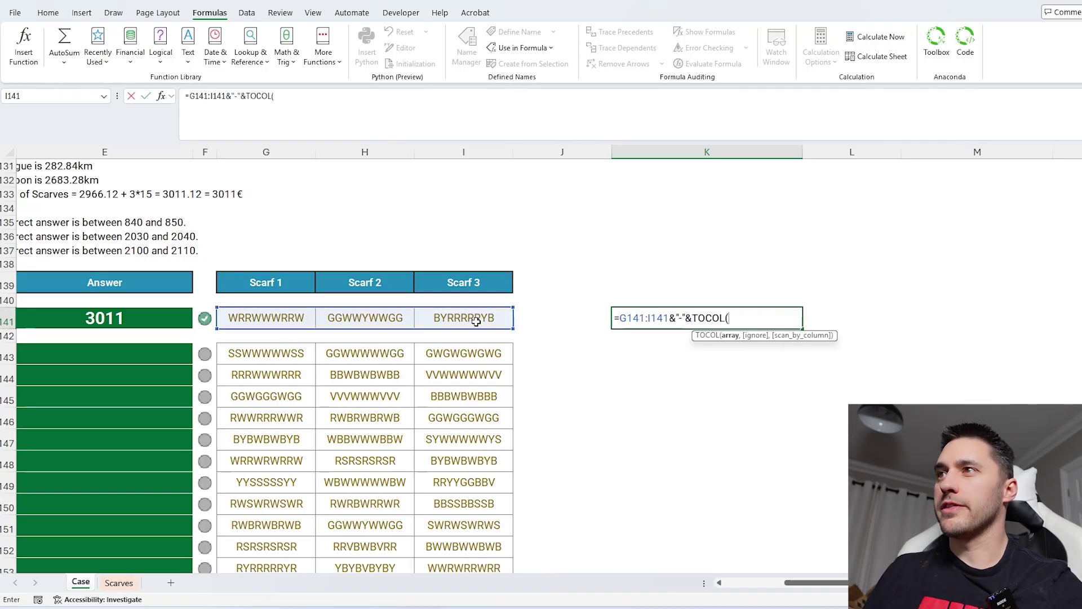
pyautogui.moveTo(473, 320); pyautogui.dragTo(288, 318)
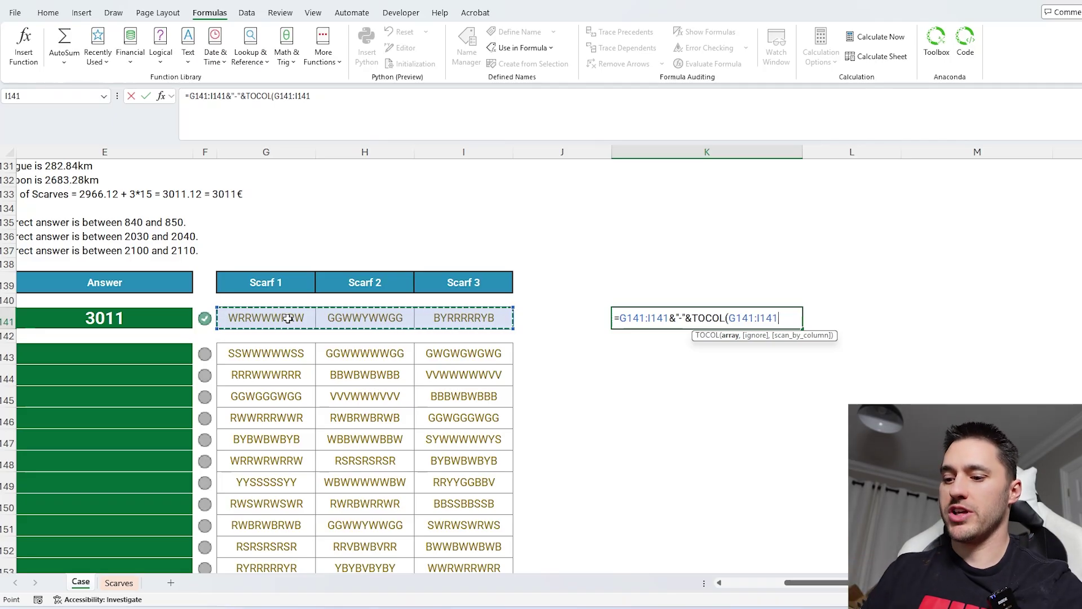
pyautogui.write(')')
pyautogui.press('Return')
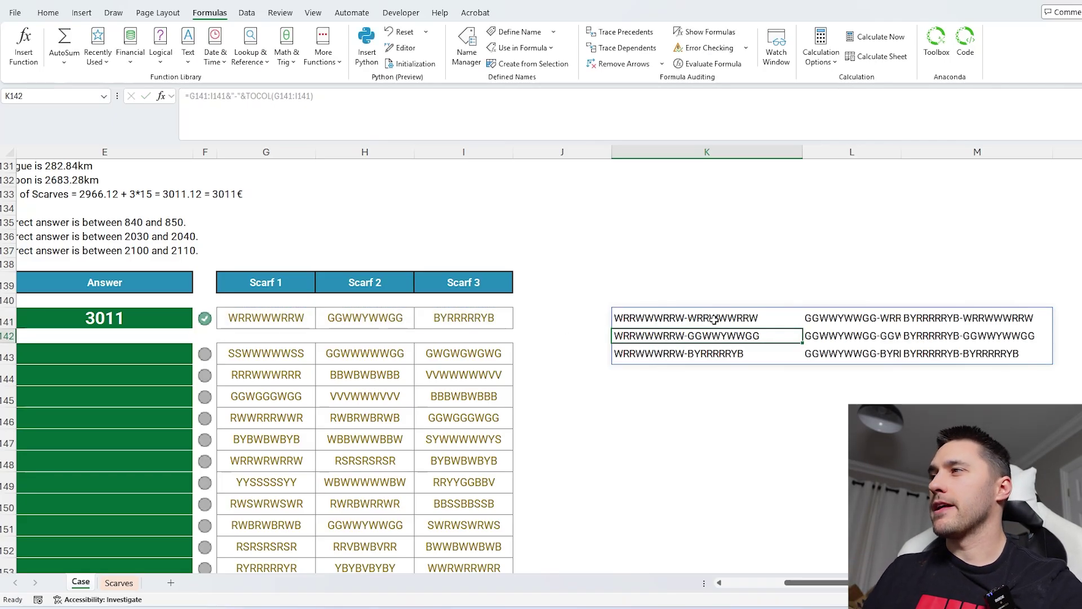
# Widen column L and check the pair grid against the scarf codes in G141:I141.
pyautogui.moveTo(899, 152); pyautogui.dragTo(959, 155)
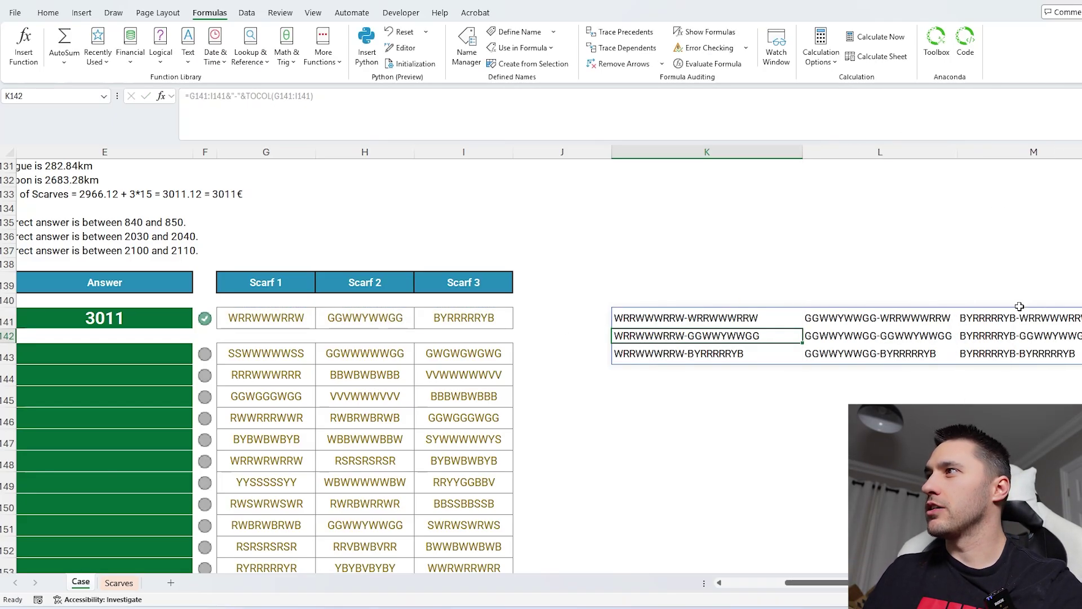
pyautogui.moveTo(1019, 309); pyautogui.dragTo(696, 357)
pyautogui.moveTo(479, 317); pyautogui.dragTo(265, 317)
pyautogui.click(663, 319)
pyautogui.click(282, 318)
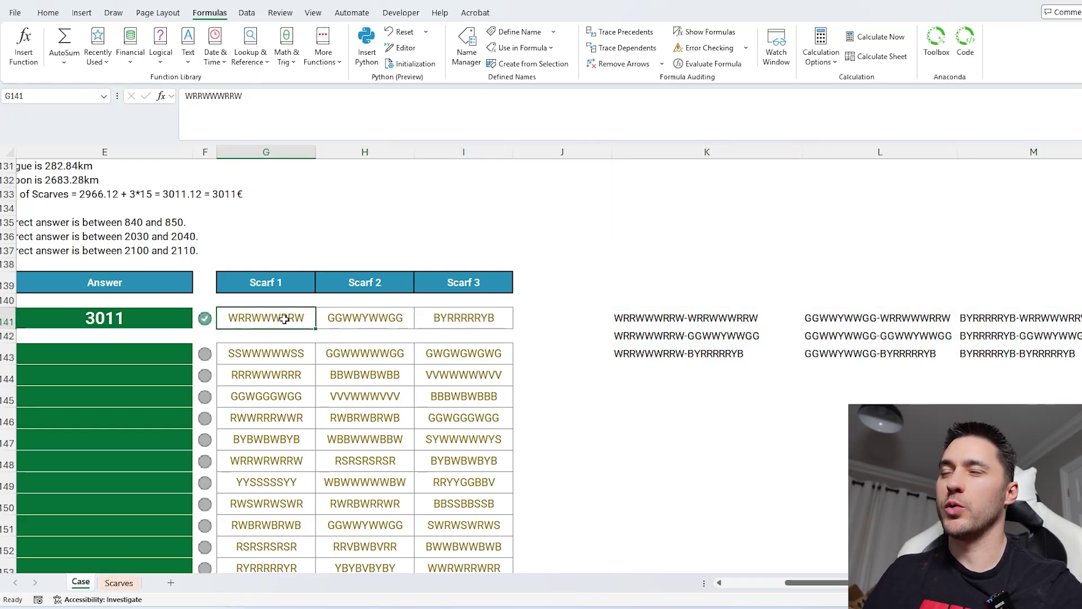
pyautogui.click(358, 317)
pyautogui.click(430, 319)
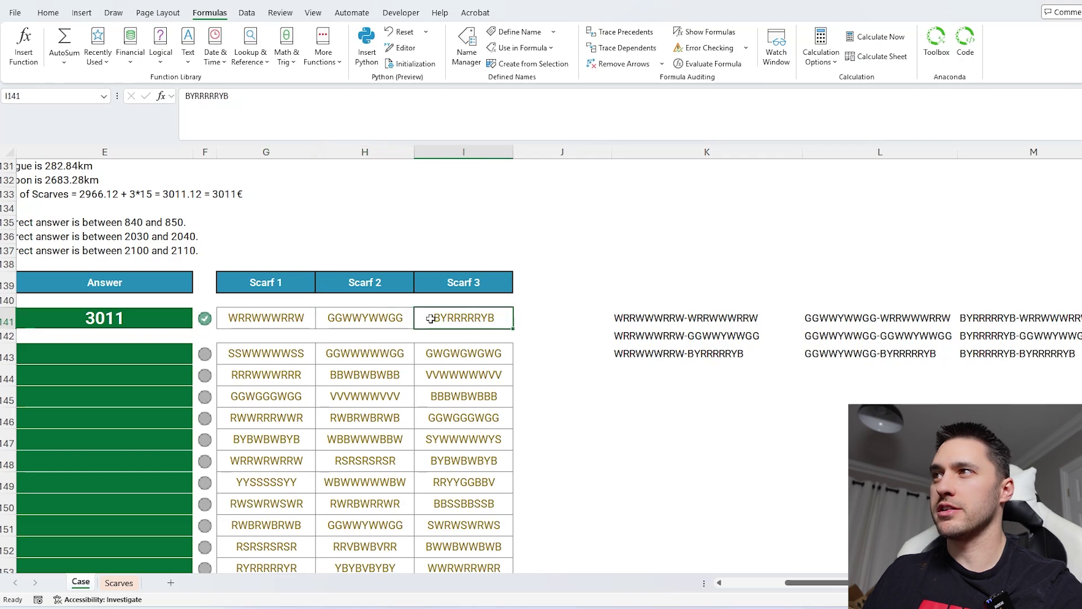
pyautogui.click(690, 319)
pyautogui.click(189, 96)
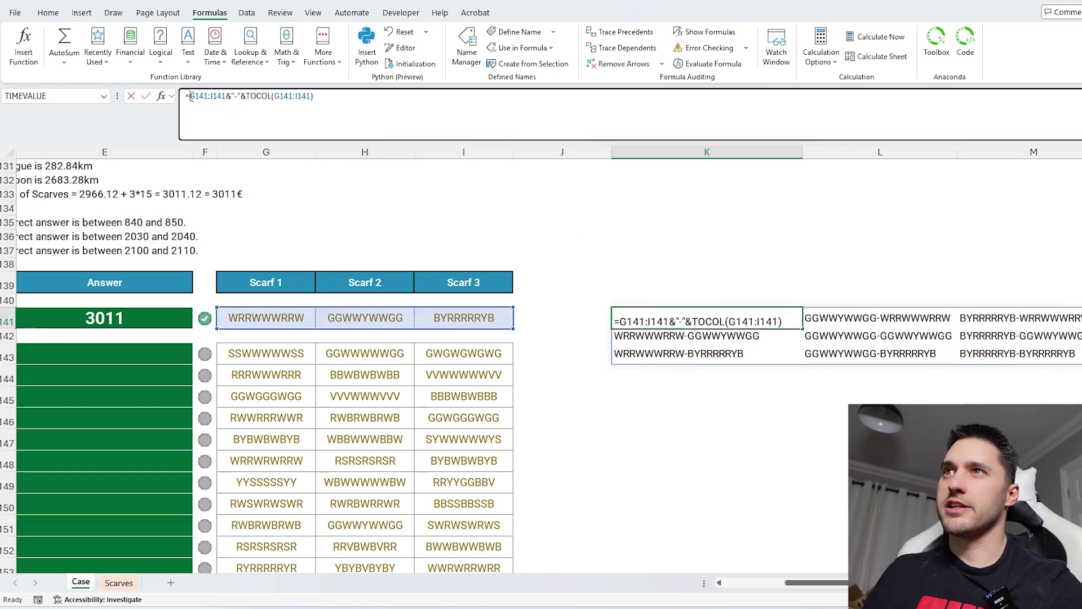
# Wrap the pair formula in TOCOL and append &"-"&G141:I141 for the third scarf.
pyautogui.write('TOCOL(')
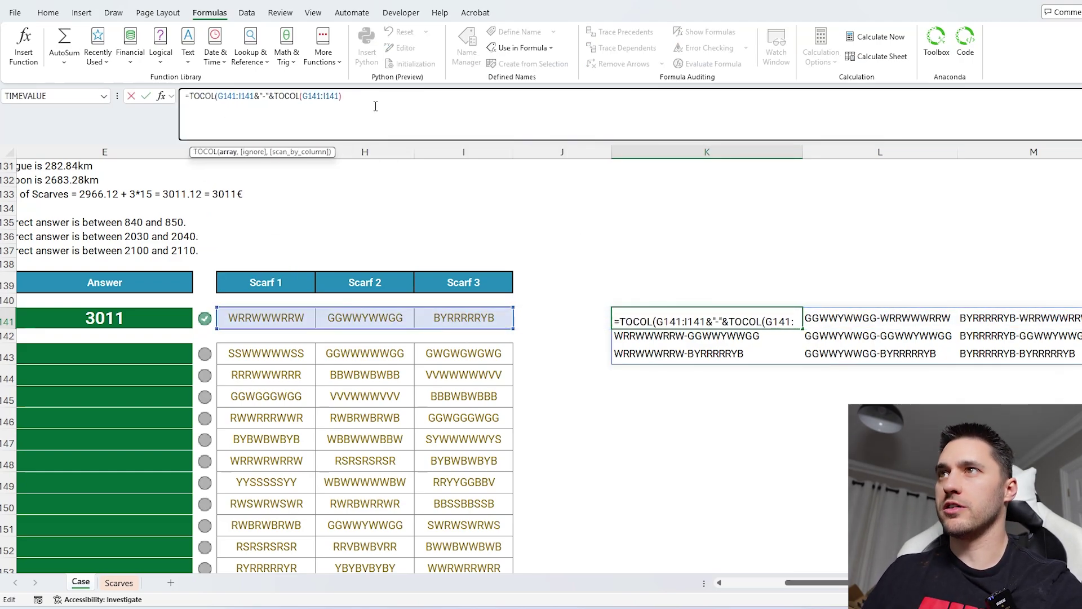
pyautogui.write(')')
pyautogui.press('Return')
pyautogui.click(698, 316)
pyautogui.moveTo(699, 316); pyautogui.dragTo(677, 384)
pyautogui.click(673, 325)
pyautogui.click(478, 130)
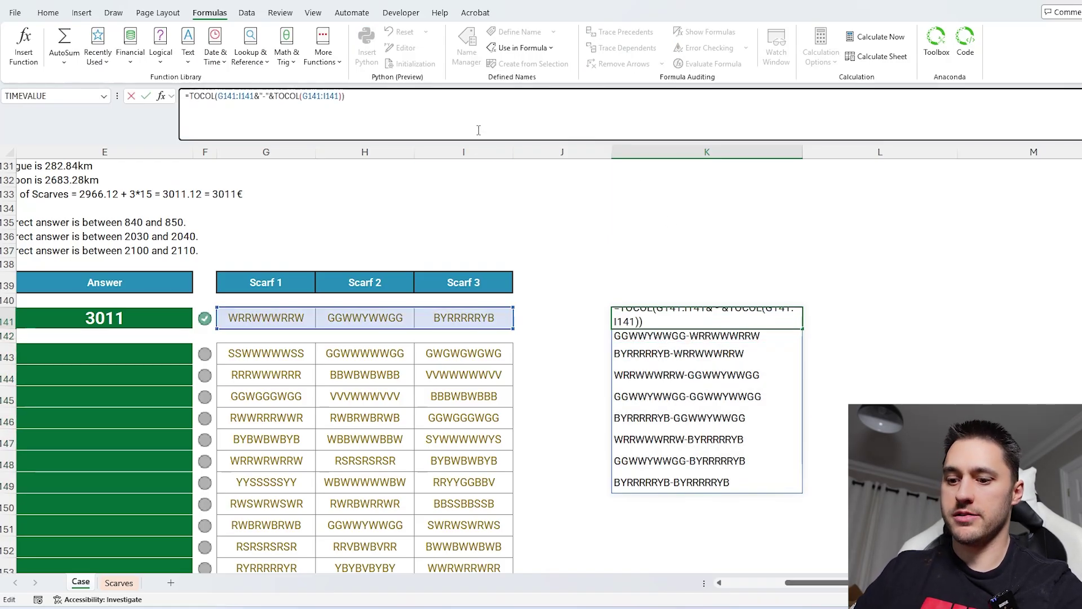
pyautogui.write('&"-"&')
pyautogui.moveTo(459, 314); pyautogui.dragTo(313, 316)
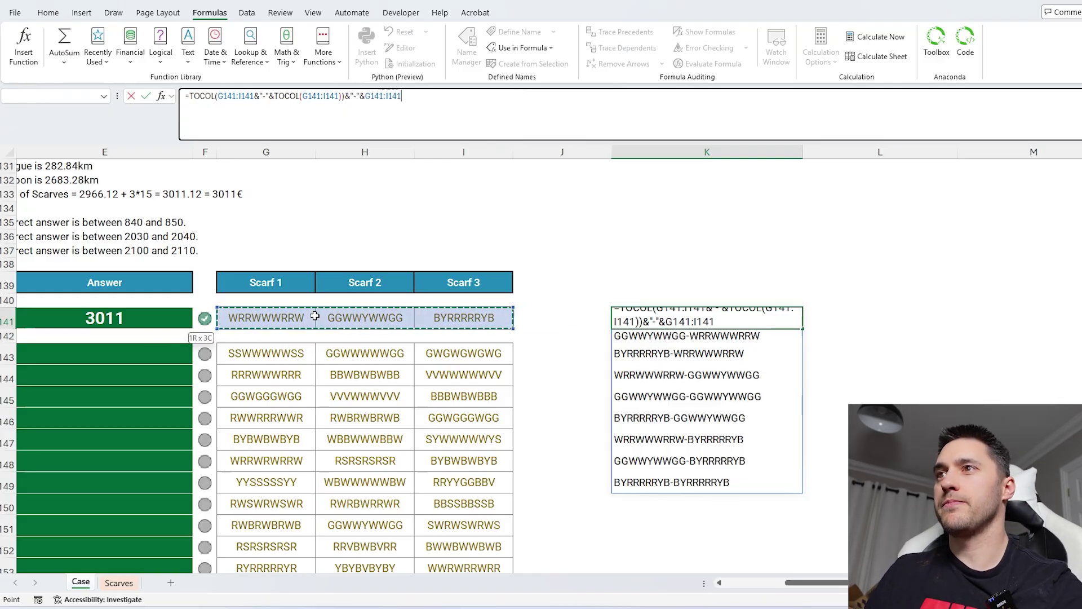
pyautogui.press('Return')
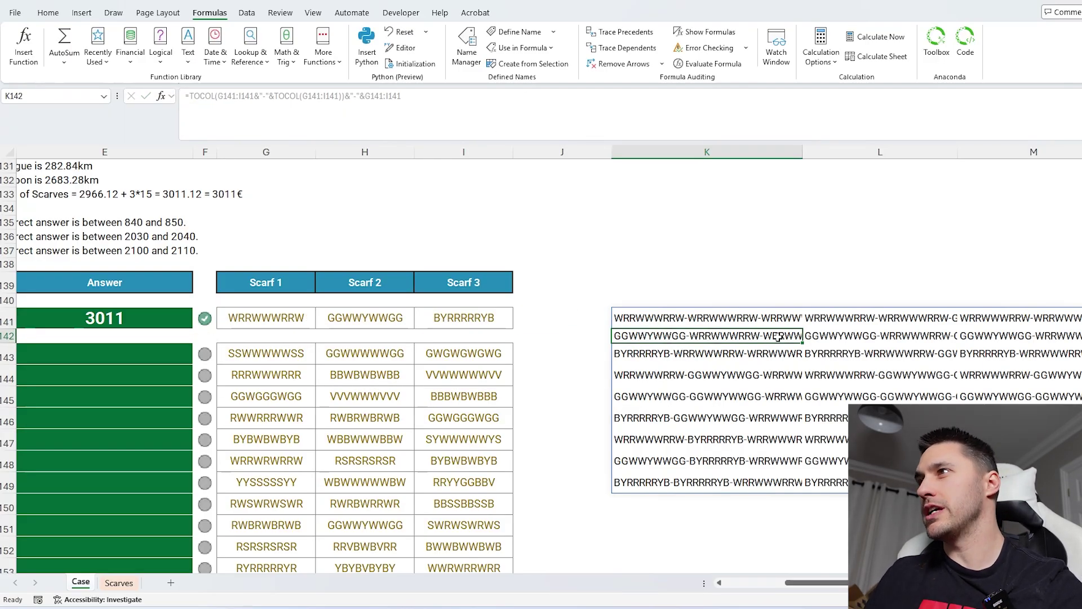
# Wrap K141's whole formula in an outer TOCOL to stack all triples in one column.
pyautogui.click(708, 314)
pyautogui.click(190, 96)
pyautogui.write('t')
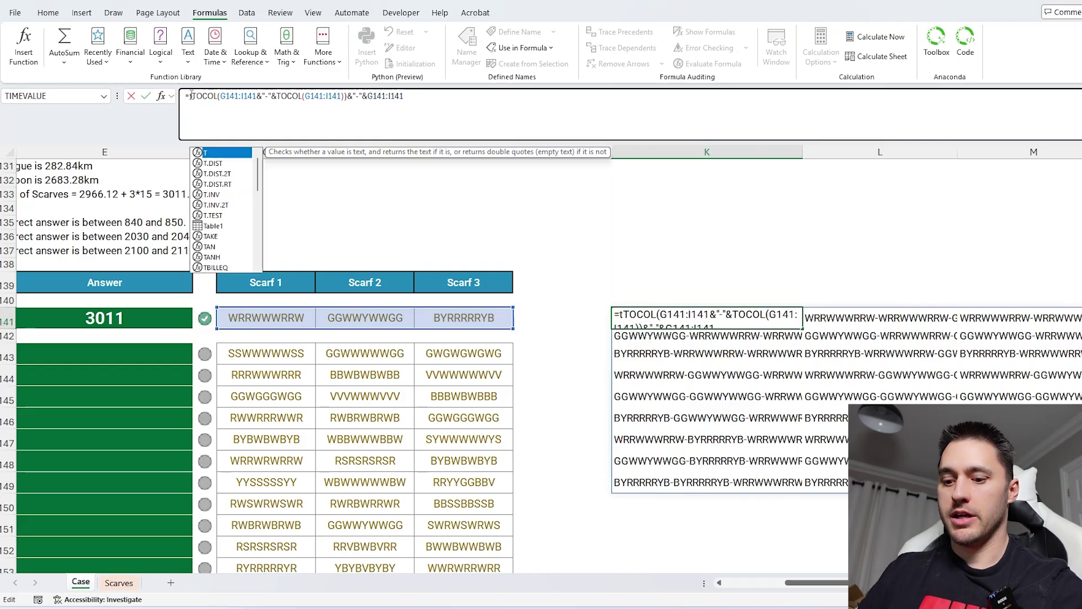
pyautogui.write('oc')
pyautogui.press('Tab')
pyautogui.click(453, 102)
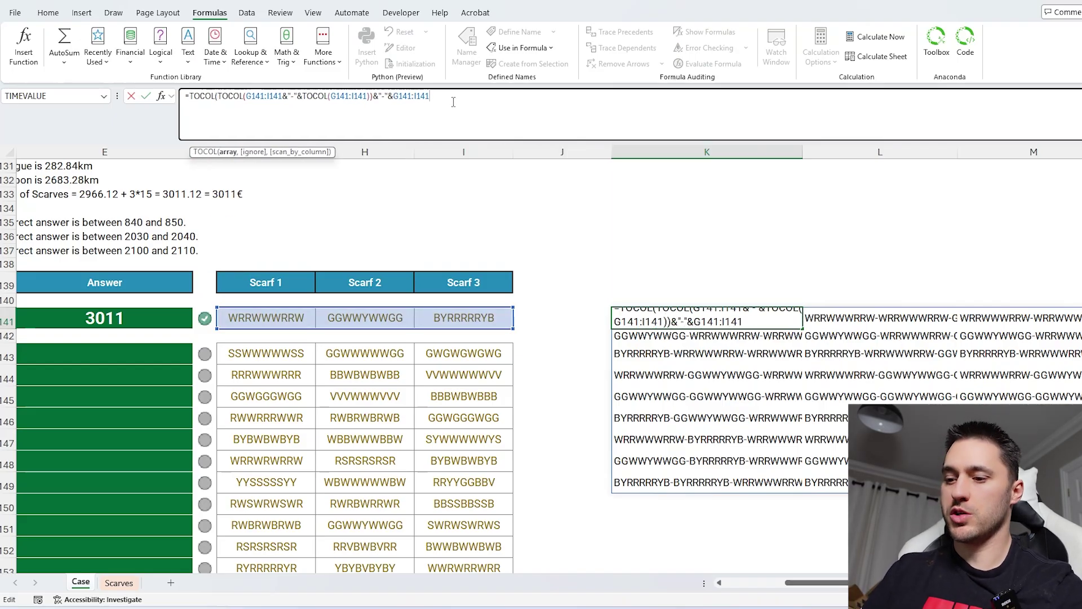
pyautogui.press('Return')
# Scroll through the spilled three-scarf combinations in column K to gauge their count.
pyautogui.click(727, 313)
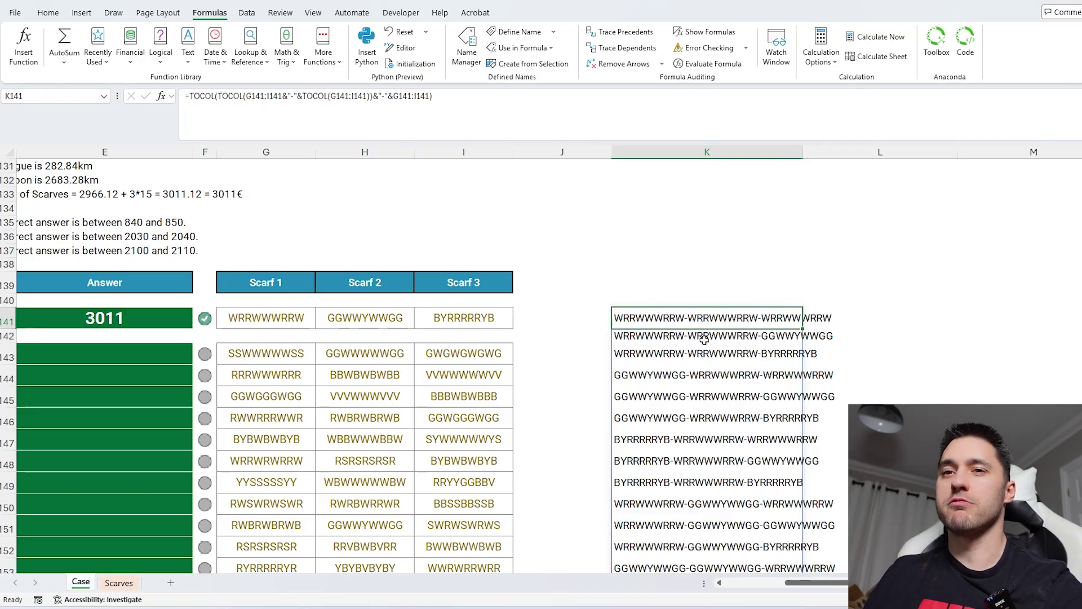
pyautogui.scroll(-8, 704, 340)
pyautogui.scroll(10, 716, 349)
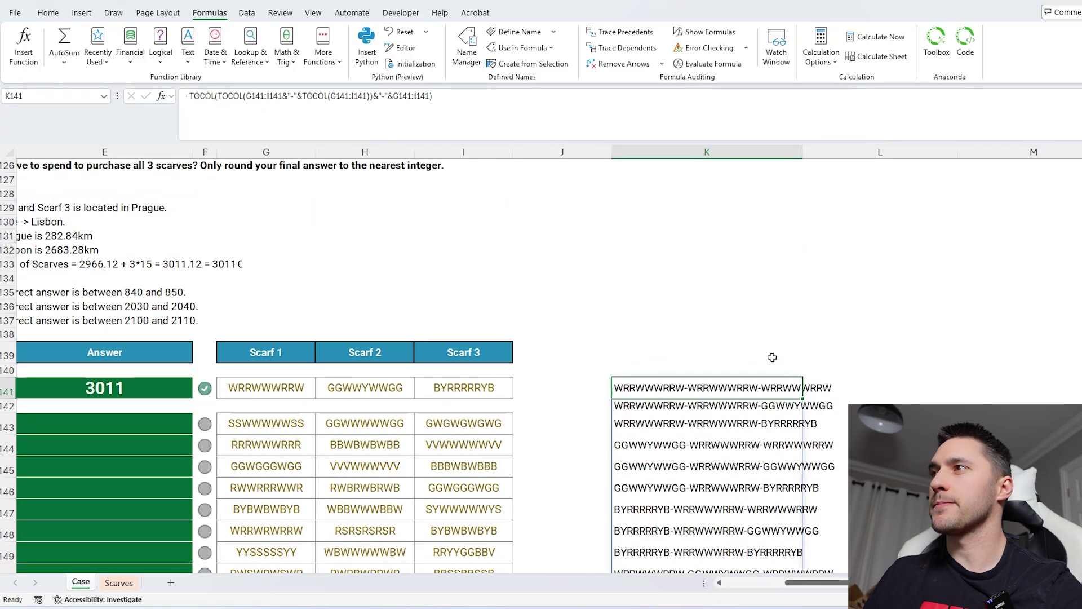
pyautogui.scroll(-3, 731, 365)
pyautogui.moveTo(709, 243)
pyautogui.mouseDown()
pyautogui.moveTo(710, 476)
pyautogui.moveTo(682, 255)
pyautogui.mouseUp()
pyautogui.click(283, 248)
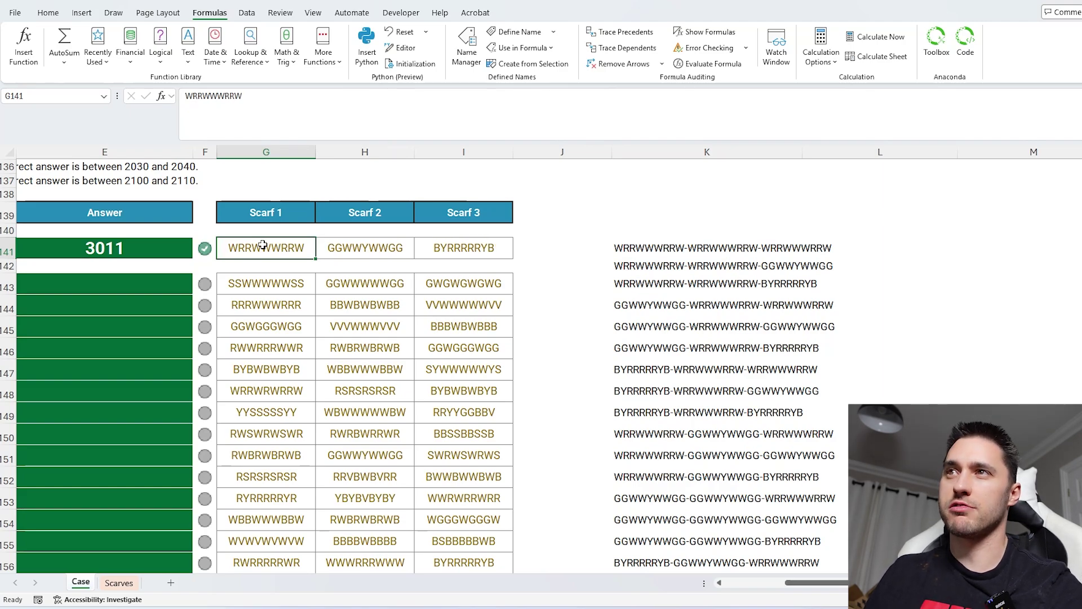
pyautogui.click(676, 247)
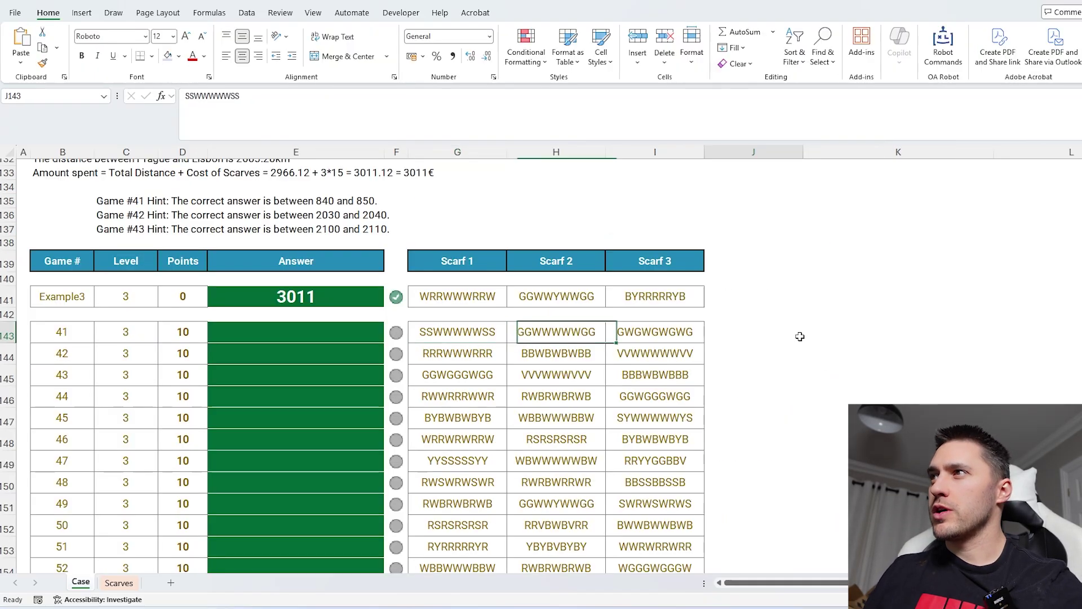
# Select the Scarf 1 and Scarf 2 codes of game 41 beside the scarf rows.
pyautogui.click(789, 335)
pyautogui.hscroll(1, 789, 334)
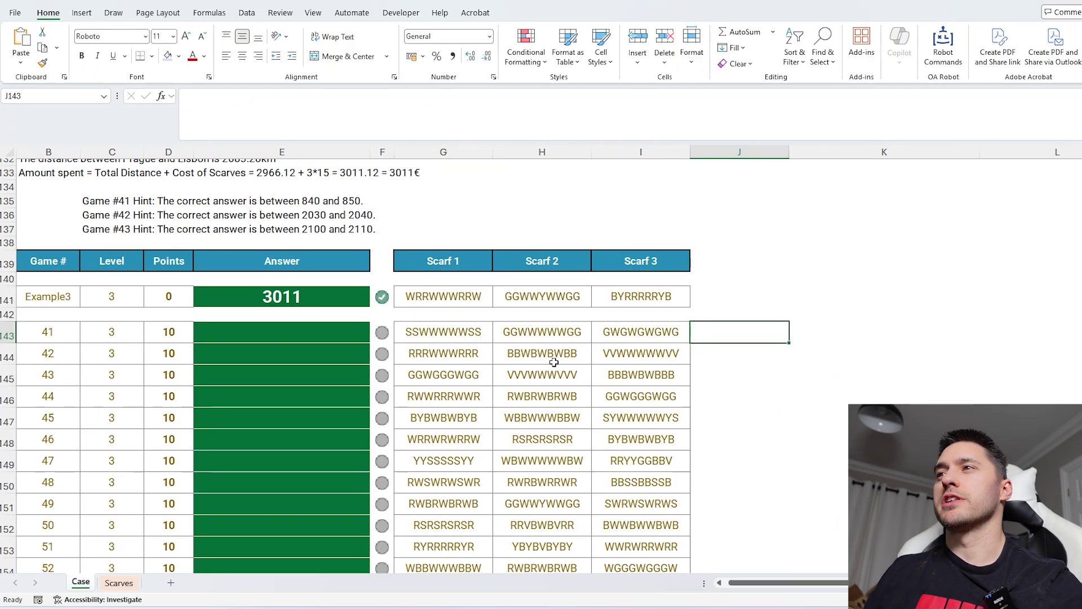
pyautogui.press('Left')
pyautogui.press('Left')
pyautogui.press('Left')
pyautogui.click(554, 338)
pyautogui.hscroll(1, 785, 377)
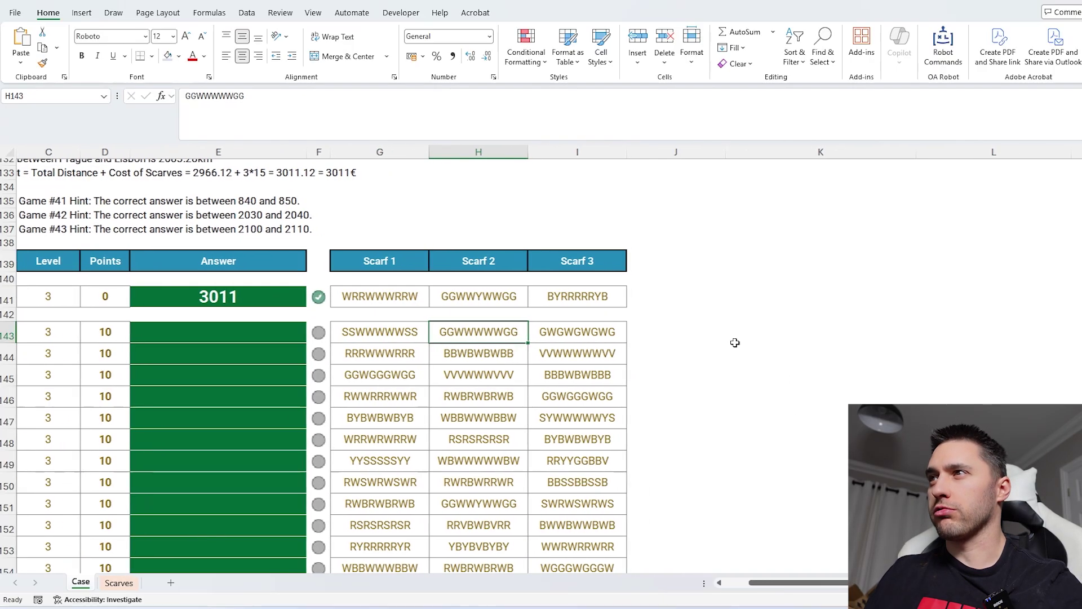
# Enter =BASE(SEQUENCE(8,,0),2) in J143 to spill the binary numbers.
pyautogui.click(677, 333)
pyautogui.write('=bas')
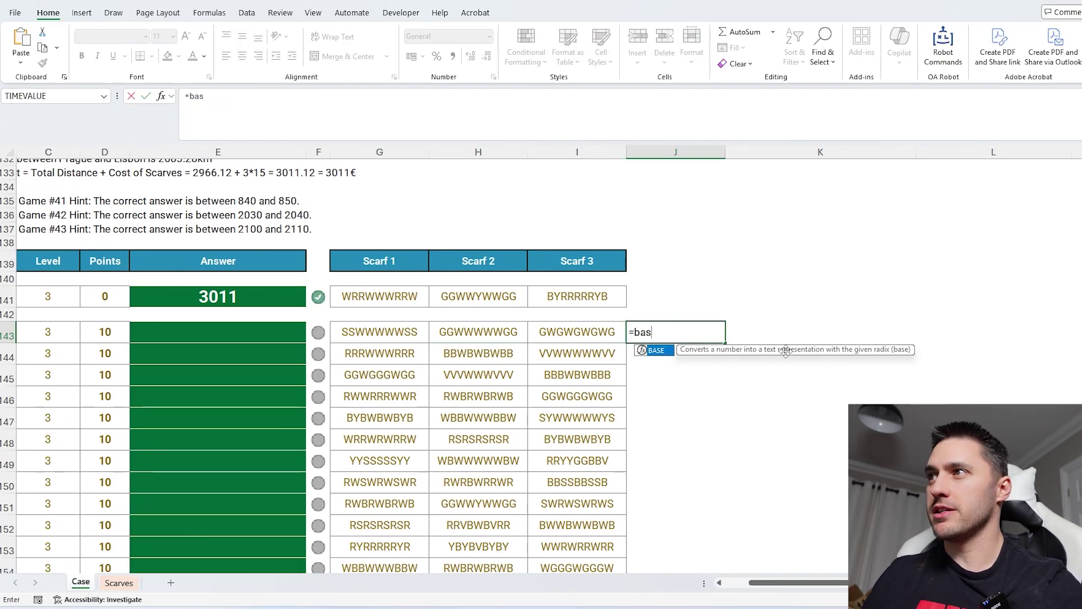
pyautogui.press('Tab')
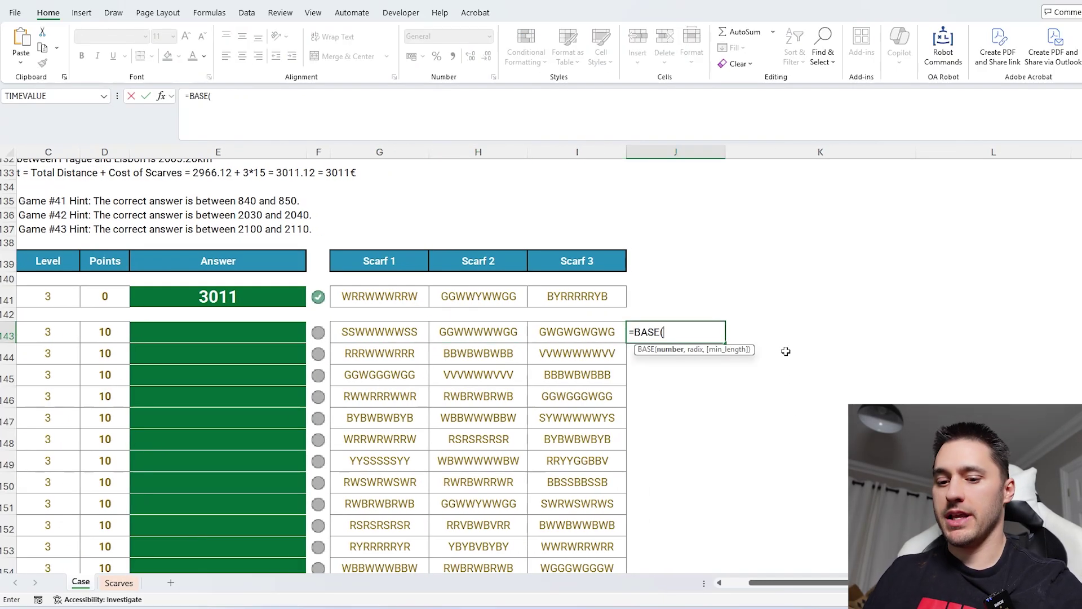
pyautogui.write('seq')
pyautogui.press('Tab')
pyautogui.write('6')
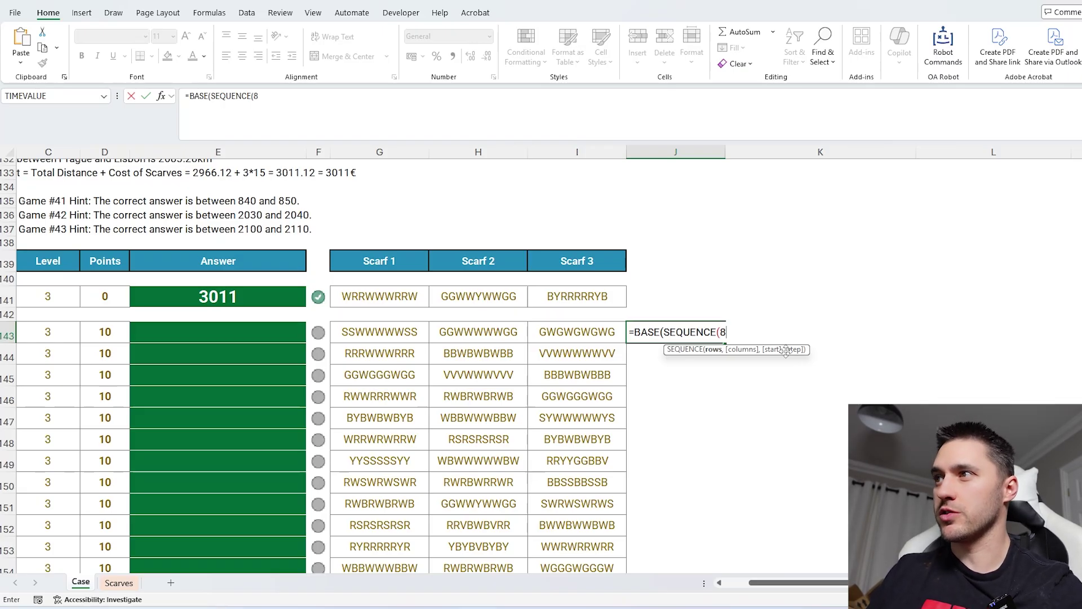
pyautogui.write(',,0),2')
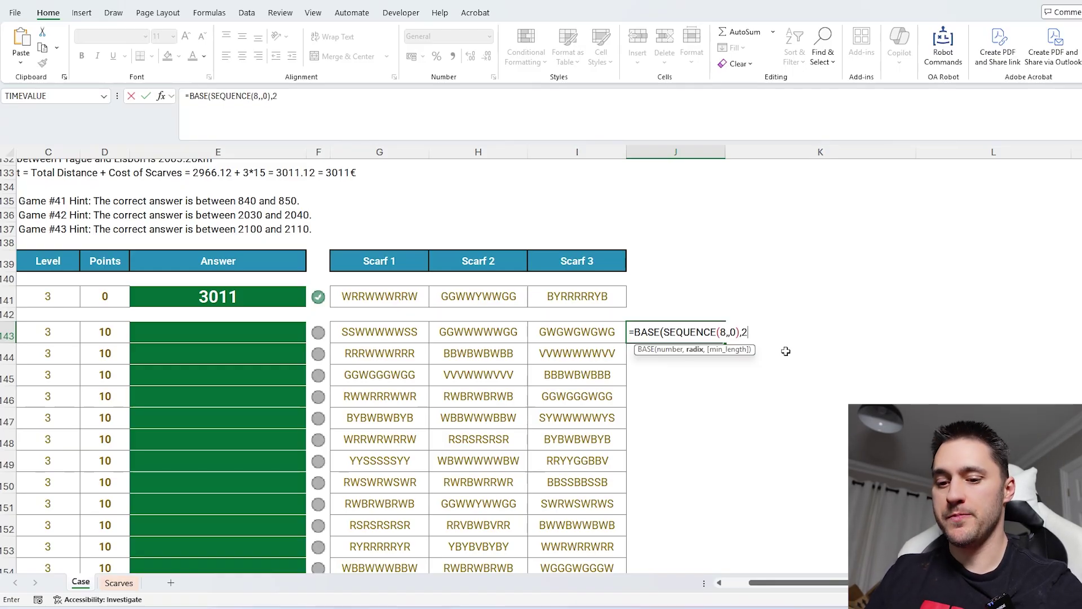
pyautogui.press('Return')
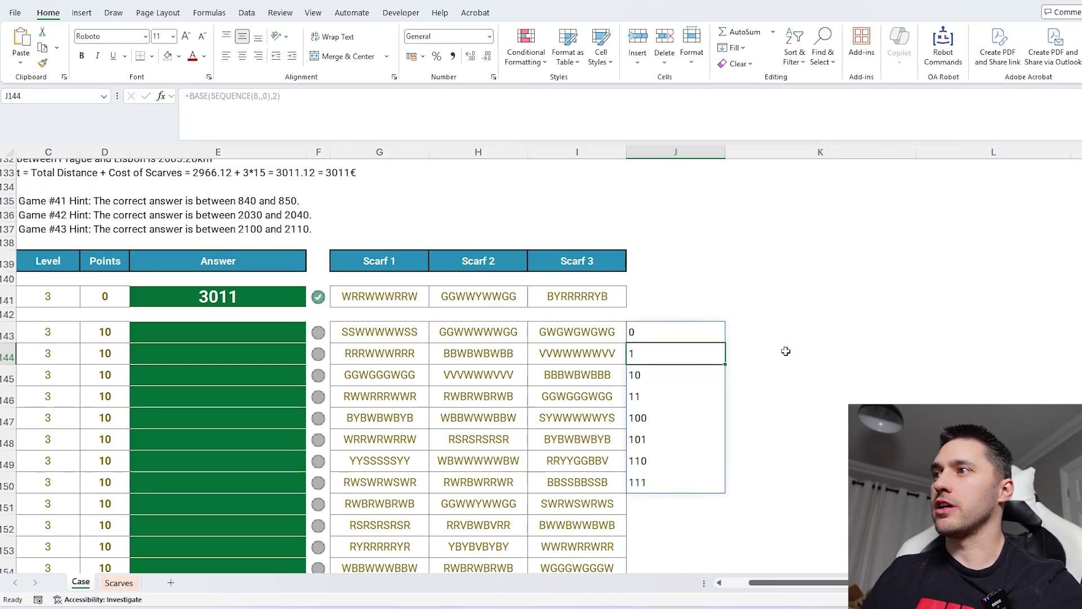
# Check the spill down to J150, then pad it to three digits with =BASE(SEQUENCE(8,,0),2,3).
pyautogui.moveTo(682, 331); pyautogui.dragTo(655, 472)
pyautogui.click(662, 481)
pyautogui.click(652, 335)
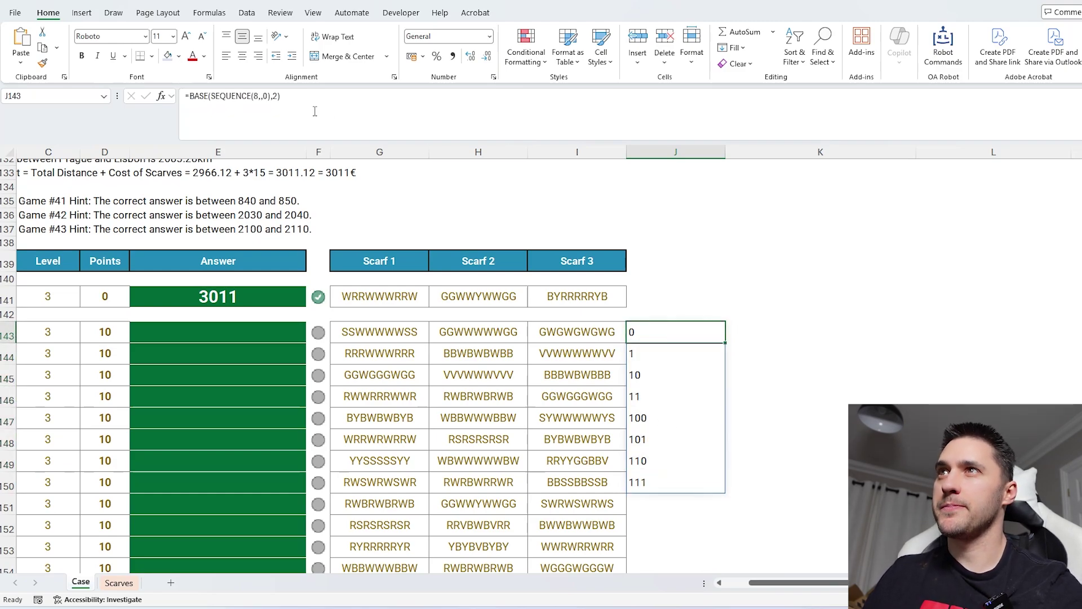
pyautogui.click(654, 479)
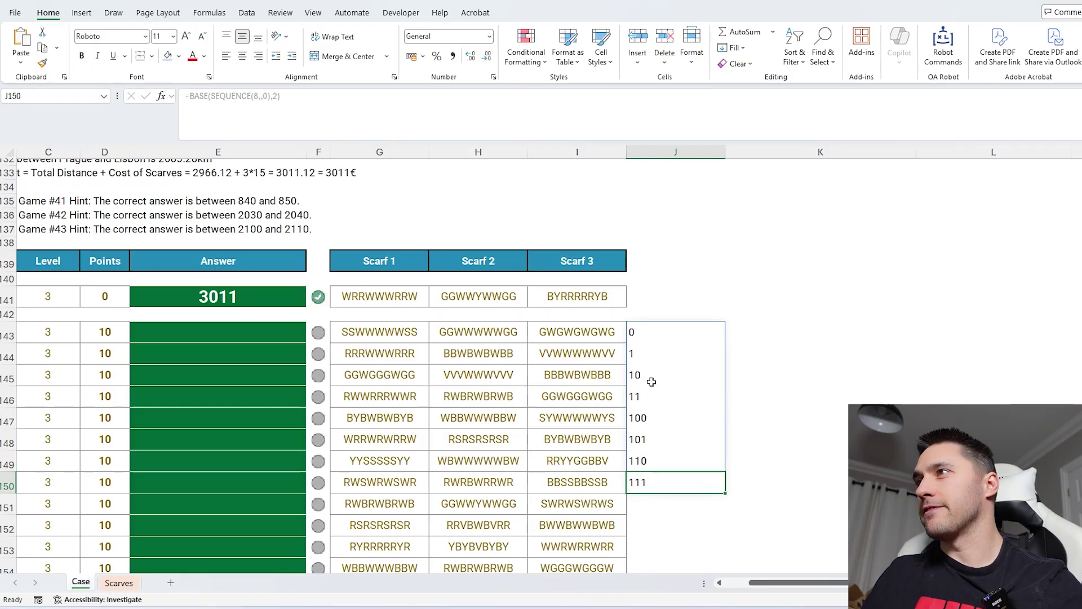
pyautogui.click(652, 335)
pyautogui.click(296, 100)
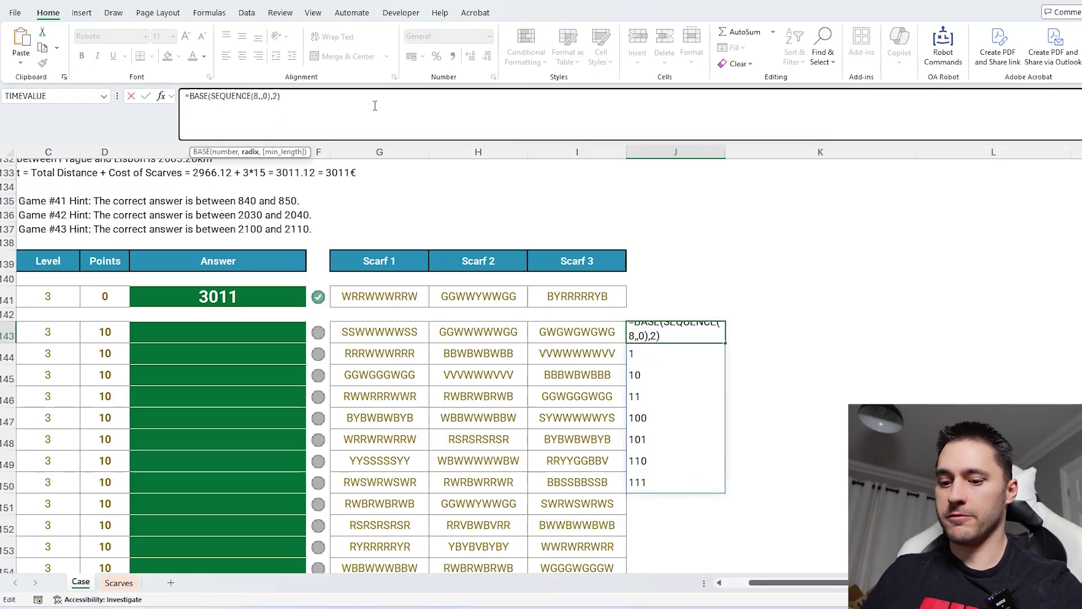
pyautogui.write(',3')
pyautogui.press('Return')
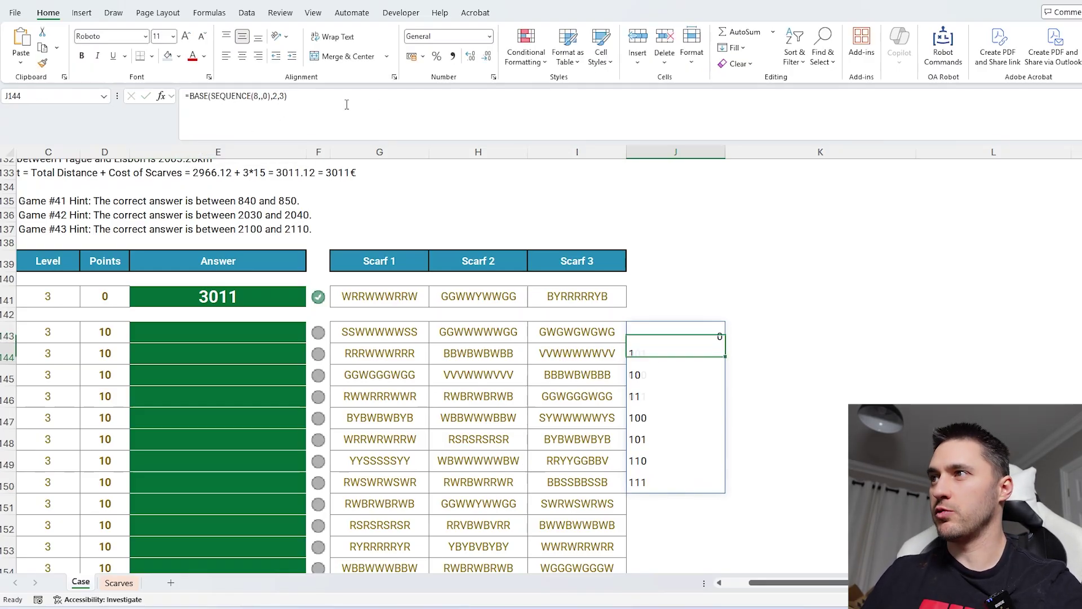
pyautogui.hscroll(1, 563, 310)
# Enter =REGEXEXTRACT(J143,".",1) in K143 and fill it down to row 150.
pyautogui.click(614, 336)
pyautogui.click(707, 331)
pyautogui.write('=reg')
pyautogui.press('Tab')
pyautogui.press('Left')
pyautogui.write(',".",1)')
pyautogui.press('Return')
pyautogui.click(792, 327)
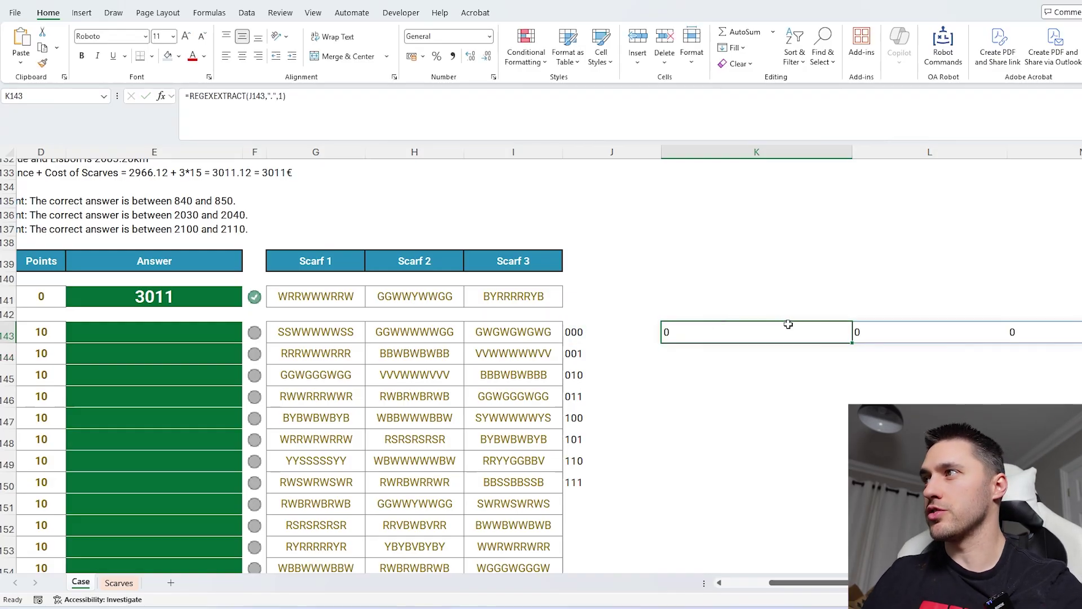
pyautogui.moveTo(853, 343); pyautogui.dragTo(839, 491)
# Narrow columns K–M and fill-colour the digit rows by their number of ones.
pyautogui.moveTo(756, 152); pyautogui.dragTo(889, 151)
pyautogui.click(694, 338)
pyautogui.click(801, 339)
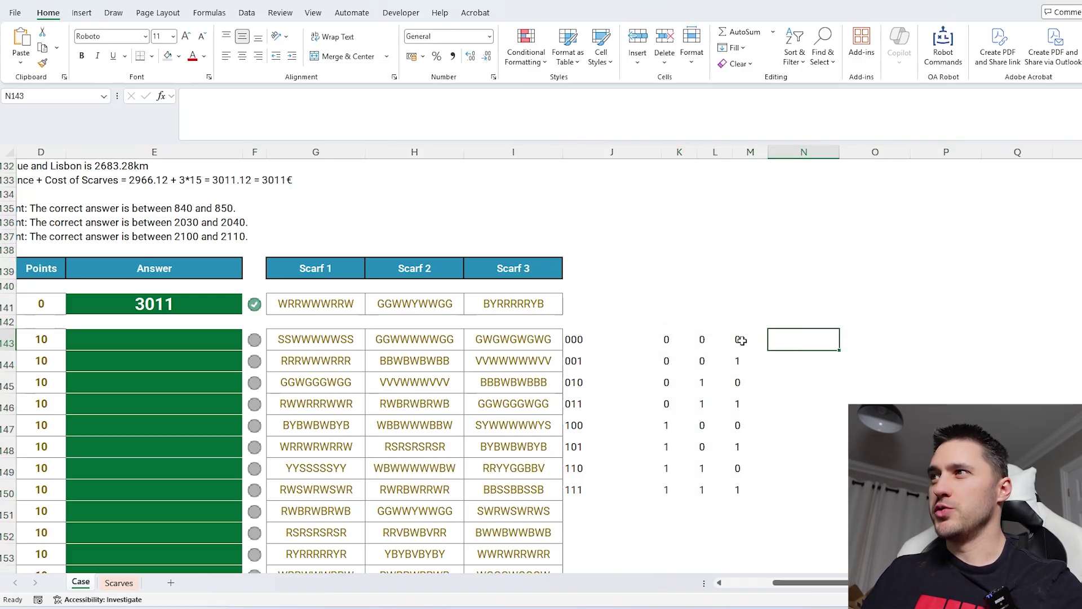
pyautogui.moveTo(744, 339); pyautogui.dragTo(668, 338)
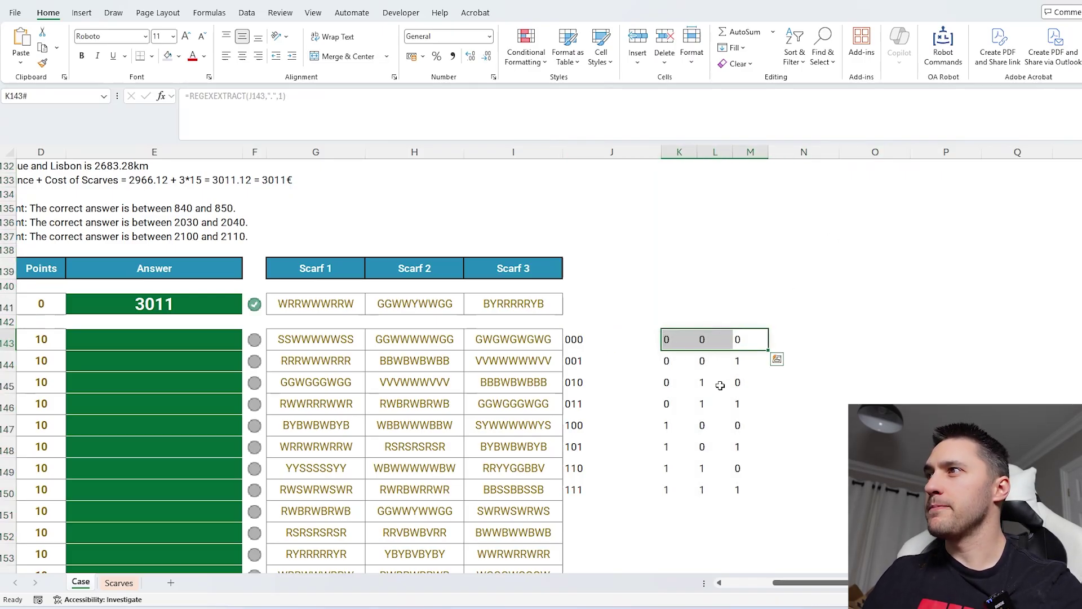
pyautogui.click(736, 361)
pyautogui.moveTo(741, 381); pyautogui.dragTo(668, 362)
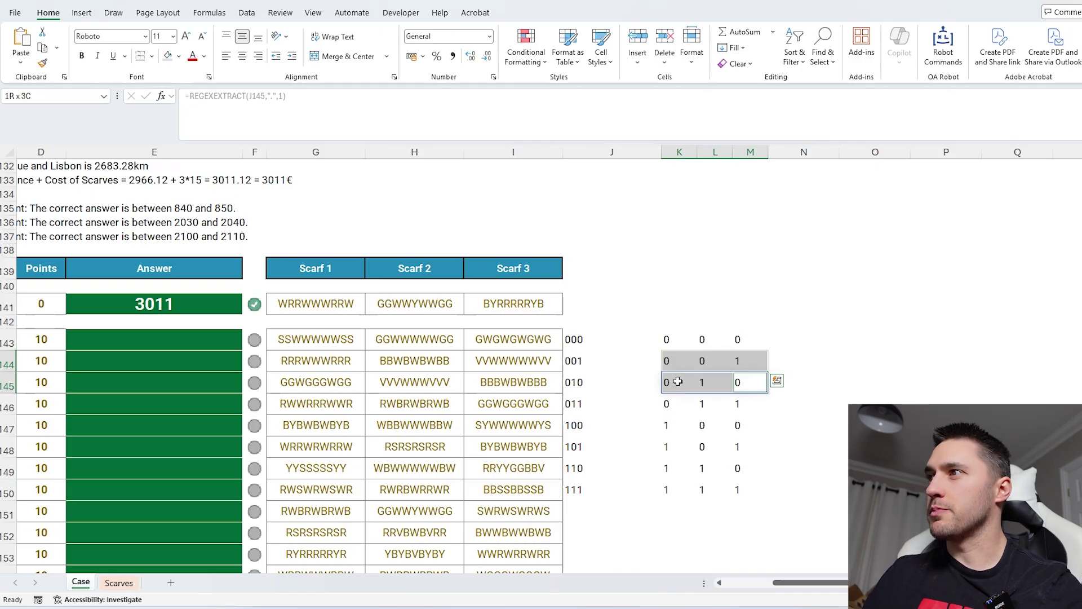
pyautogui.moveTo(741, 425)
pyautogui.mouseDown()
pyautogui.moveTo(668, 425)
pyautogui.moveTo(672, 403)
pyautogui.moveTo(739, 403)
pyautogui.mouseUp()
pyautogui.moveTo(739, 445)
pyautogui.mouseDown()
pyautogui.moveTo(668, 445)
pyautogui.moveTo(743, 468)
pyautogui.moveTo(672, 483)
pyautogui.mouseUp()
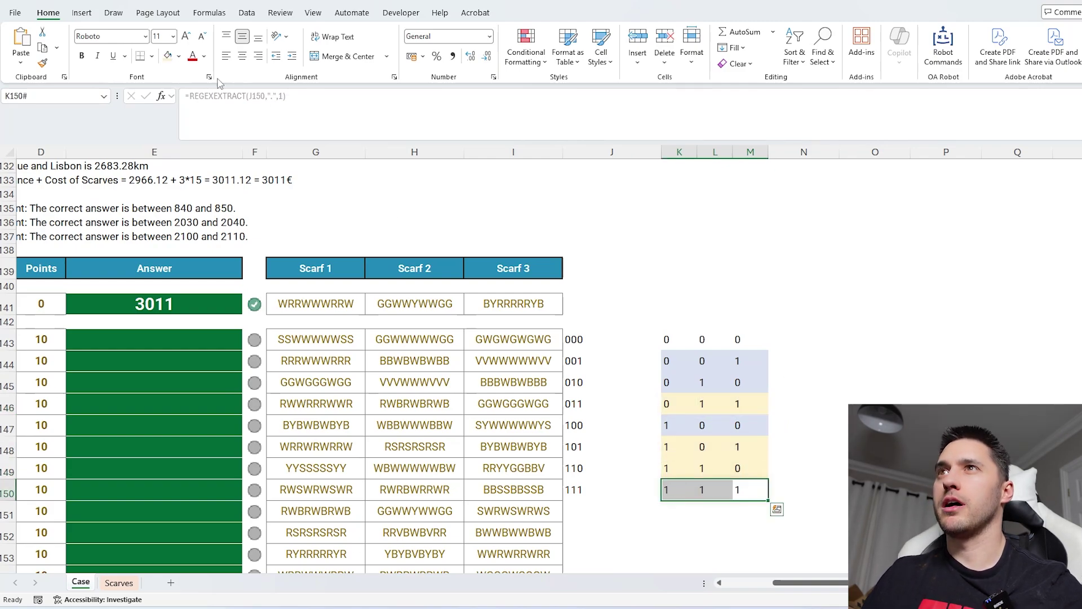
pyautogui.click(178, 56)
pyautogui.click(321, 159)
pyautogui.click(904, 391)
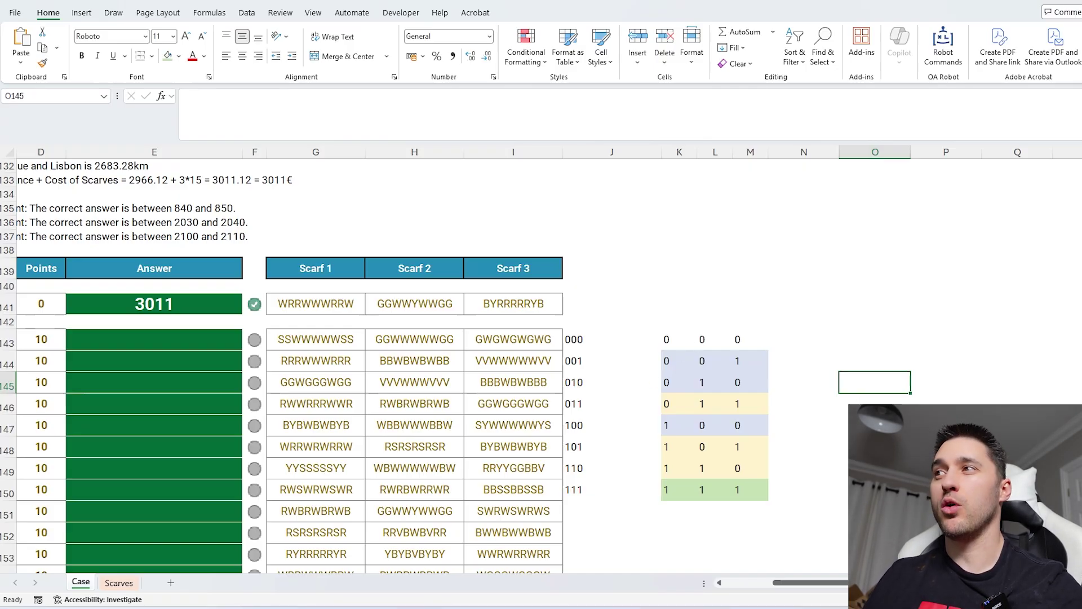
# Clear the values in J143:N150, leaving only the row shading.
pyautogui.moveTo(667, 339); pyautogui.dragTo(737, 339)
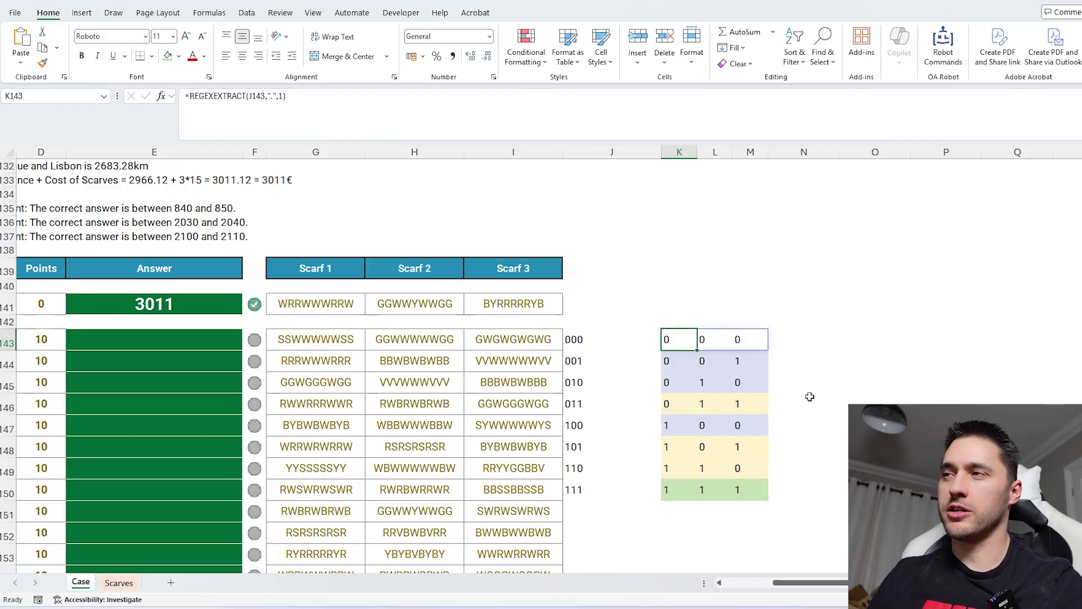
pyautogui.moveTo(611, 345); pyautogui.dragTo(811, 496)
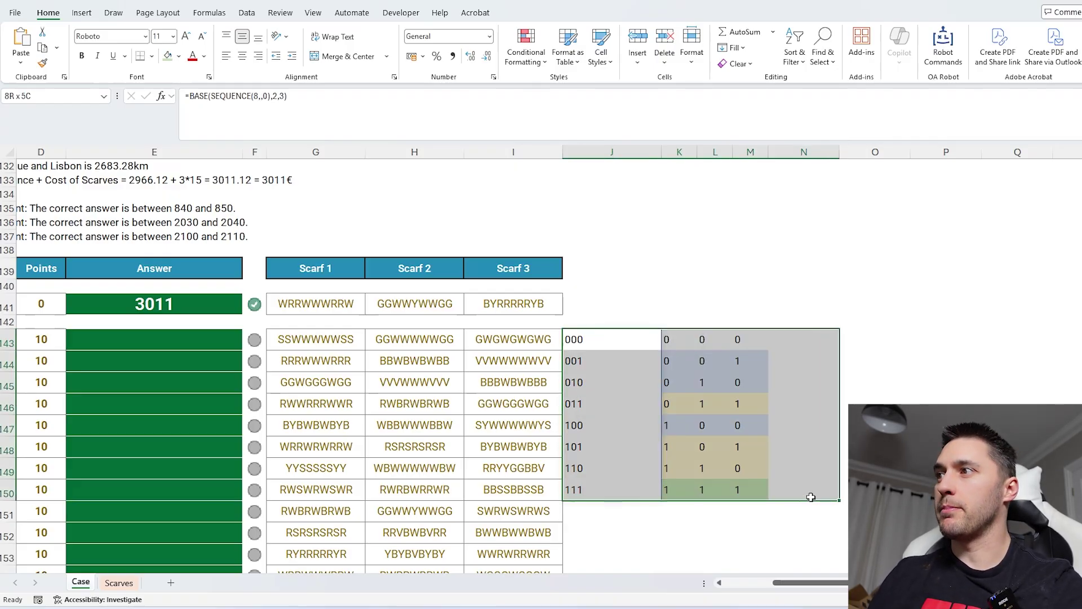
pyautogui.press('Delete')
pyautogui.click(778, 340)
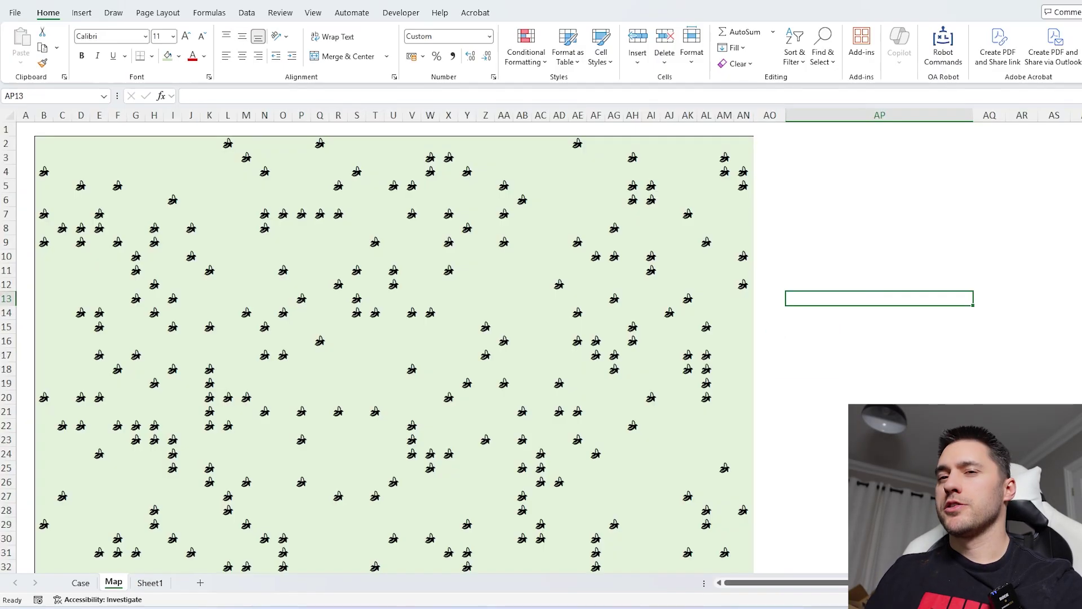
# Scroll through the Map sheet's banana grid and select the whole map area.
pyautogui.scroll(-3, 394, 338)
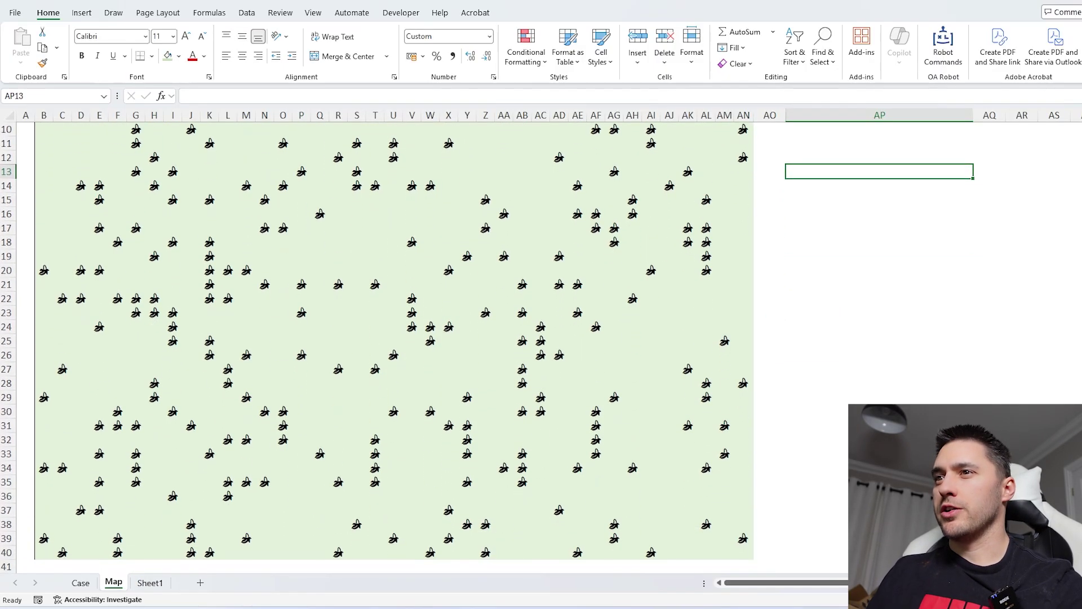
pyautogui.scroll(4, 801, 507)
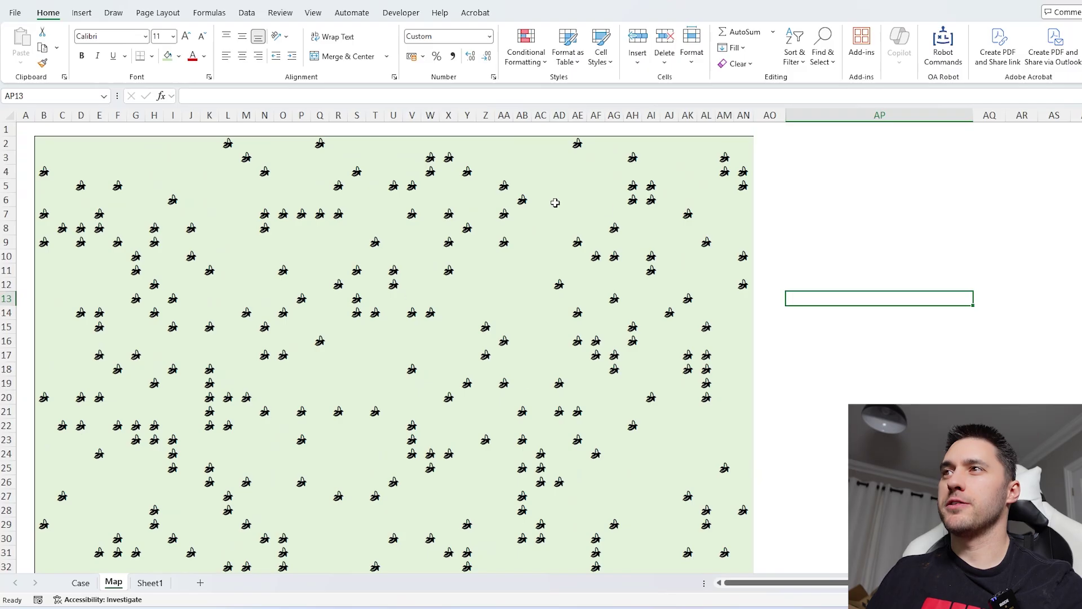
pyautogui.scroll(-4, 970, 389)
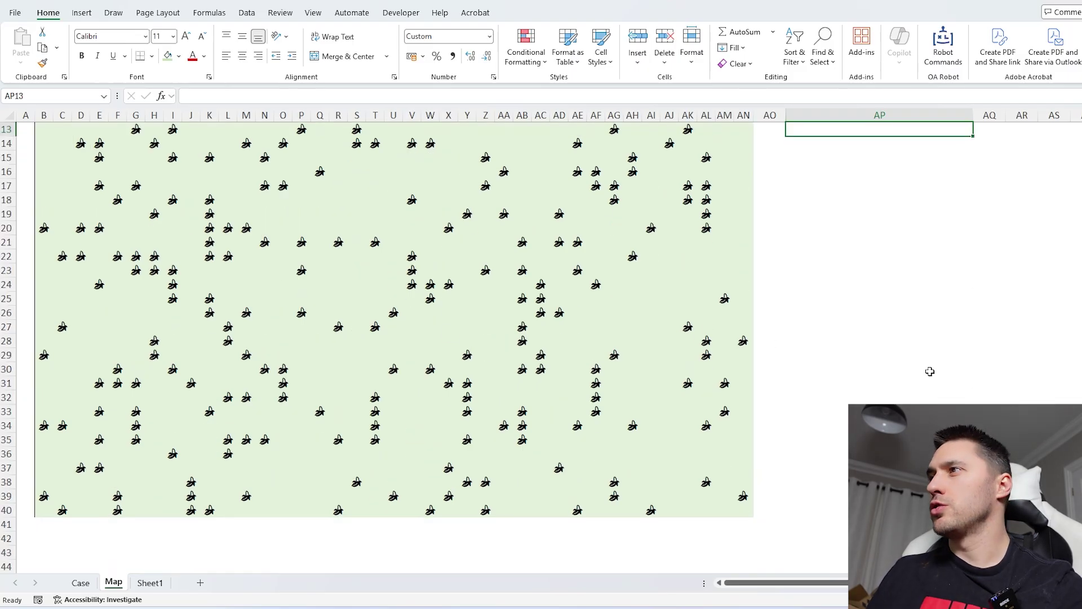
pyautogui.scroll(4, 874, 313)
pyautogui.scroll(-3, 874, 314)
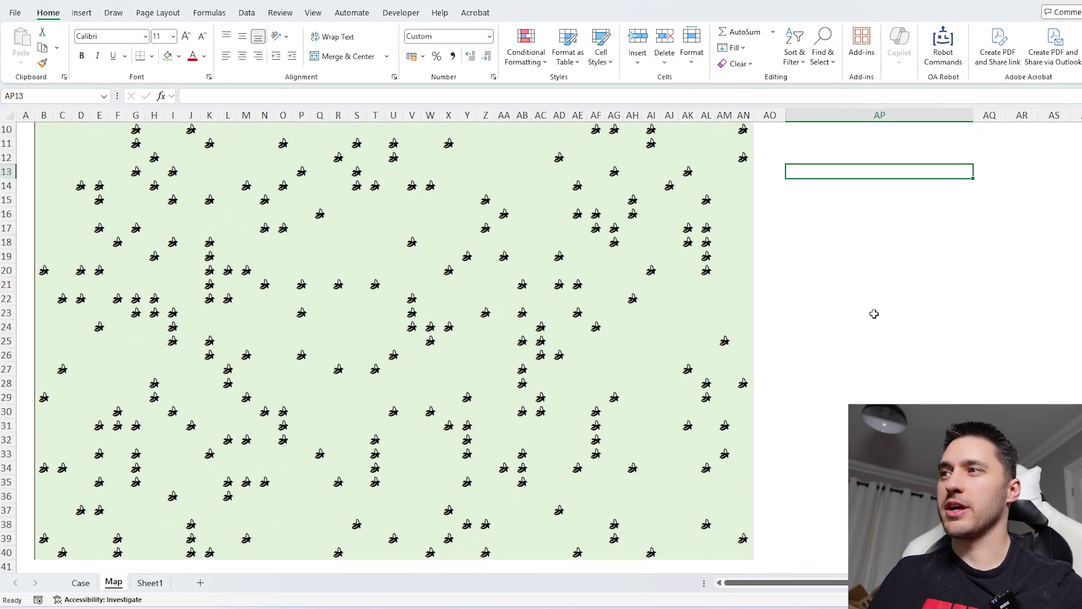
pyautogui.scroll(2, 875, 314)
pyautogui.scroll(-5, 874, 314)
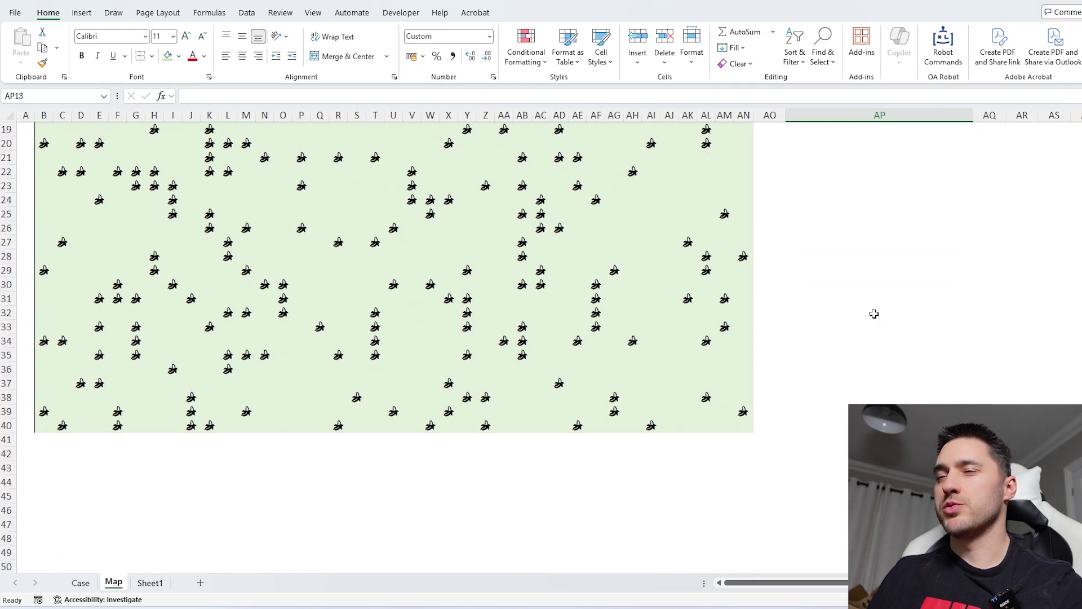
pyautogui.scroll(2, 874, 314)
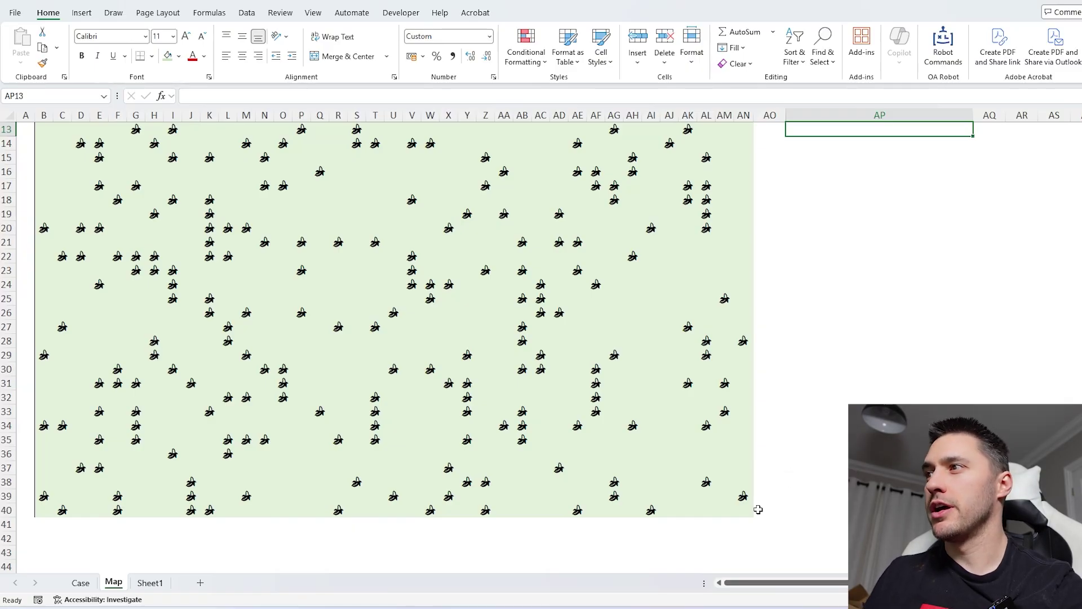
pyautogui.moveTo(744, 510); pyautogui.dragTo(43, 162)
# Replace all 271 banana symbols copied from B4 with 1 using Find and Replace.
pyautogui.click(42, 171)
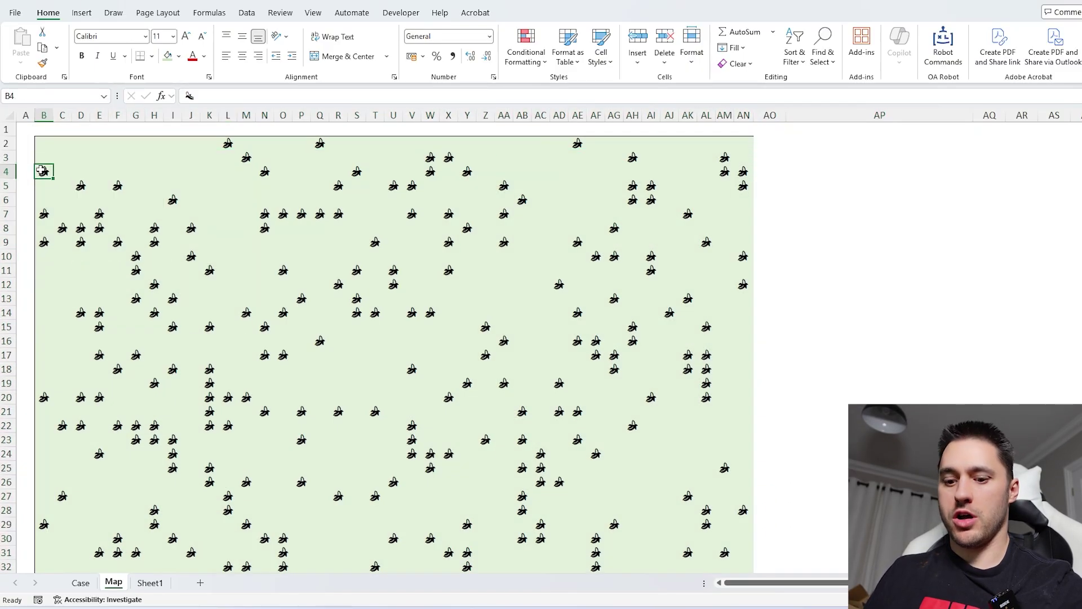
pyautogui.hotkey('ctrl', 'c')
pyautogui.hotkey('ctrl', 'h')
pyautogui.hotkey('ctrl', 'v')
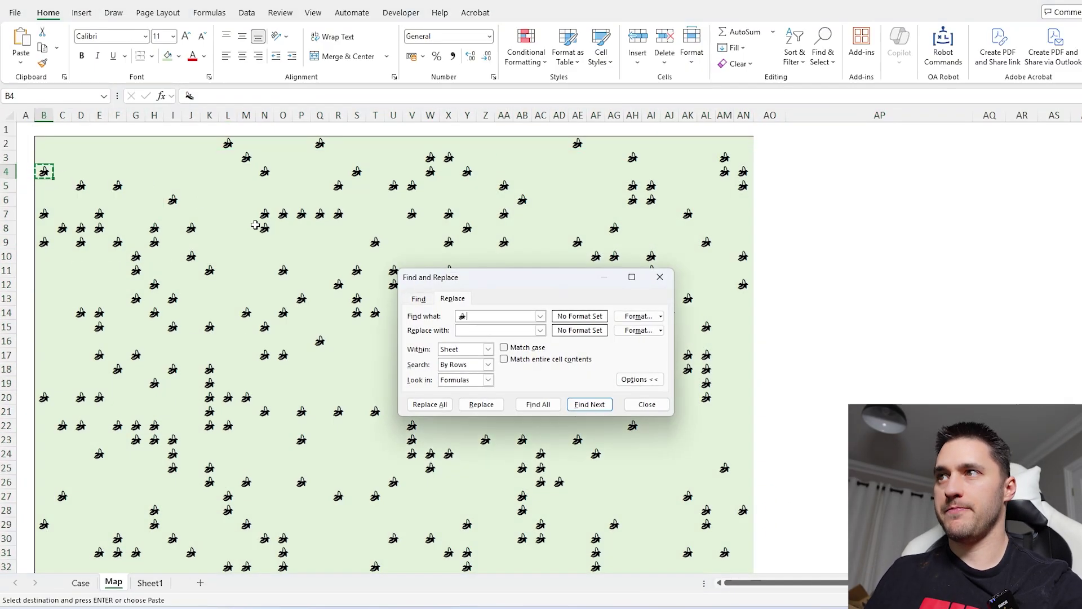
pyautogui.click(459, 331)
pyautogui.write('1')
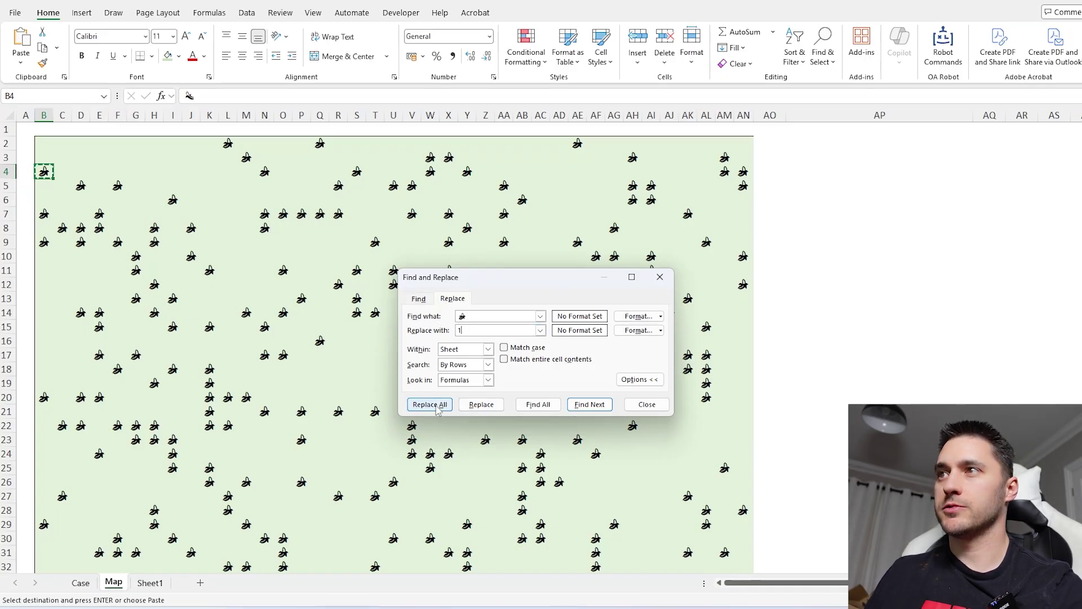
pyautogui.click(430, 404)
pyautogui.click(606, 372)
pyautogui.press('Escape')
# Select the converted map grid and scroll down to its bottom row.
pyautogui.click(209, 158)
pyautogui.moveTo(213, 144); pyautogui.dragTo(321, 397)
pyautogui.scroll(-5, 493, 330)
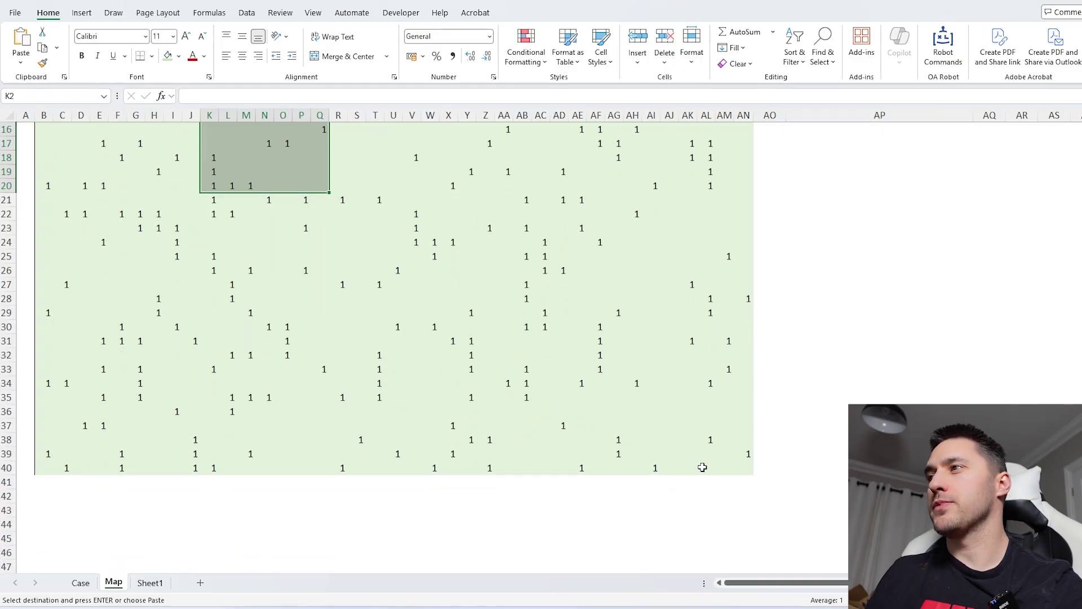
pyautogui.moveTo(744, 467)
pyautogui.mouseDown()
pyautogui.moveTo(46, 467)
pyautogui.moveTo(745, 476)
pyautogui.moveTo(485, 454)
pyautogui.moveTo(47, 451)
pyautogui.moveTo(80, 466)
pyautogui.moveTo(744, 470)
pyautogui.mouseUp()
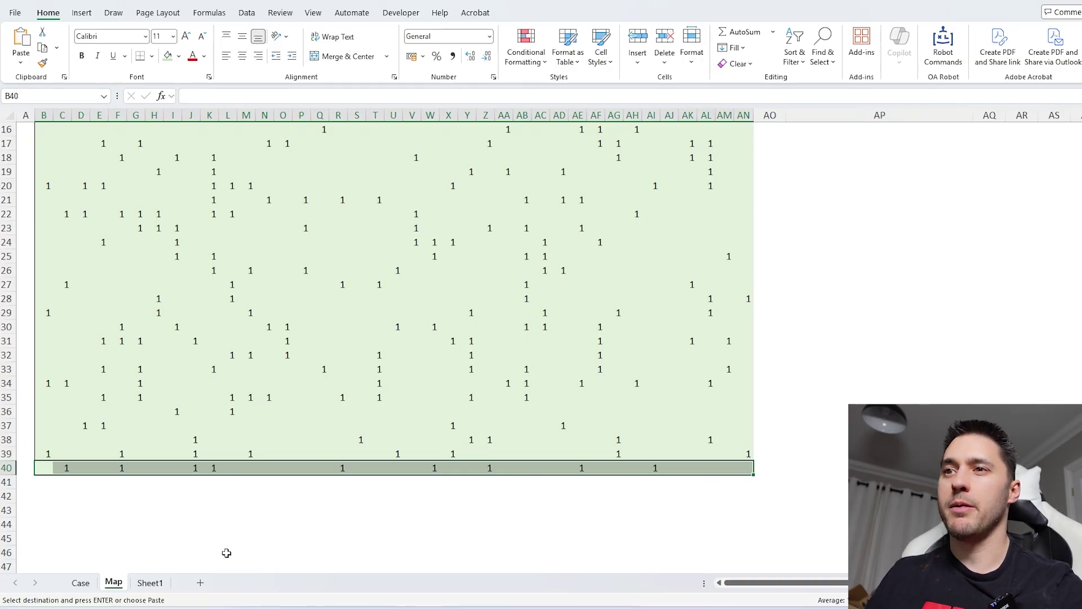
# On Sheet1, enter =MAX(A40:C40)+Map!B39 across all of row 39.
pyautogui.click(150, 582)
pyautogui.moveTo(36, 494); pyautogui.dragTo(845, 495)
pyautogui.click(37, 483)
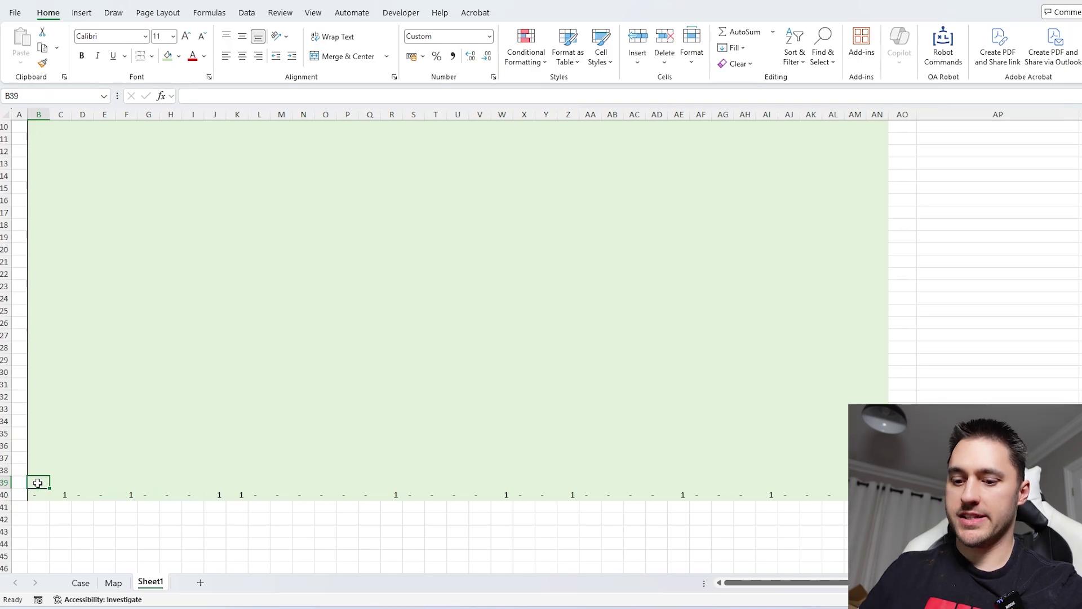
pyautogui.write('=MAX(')
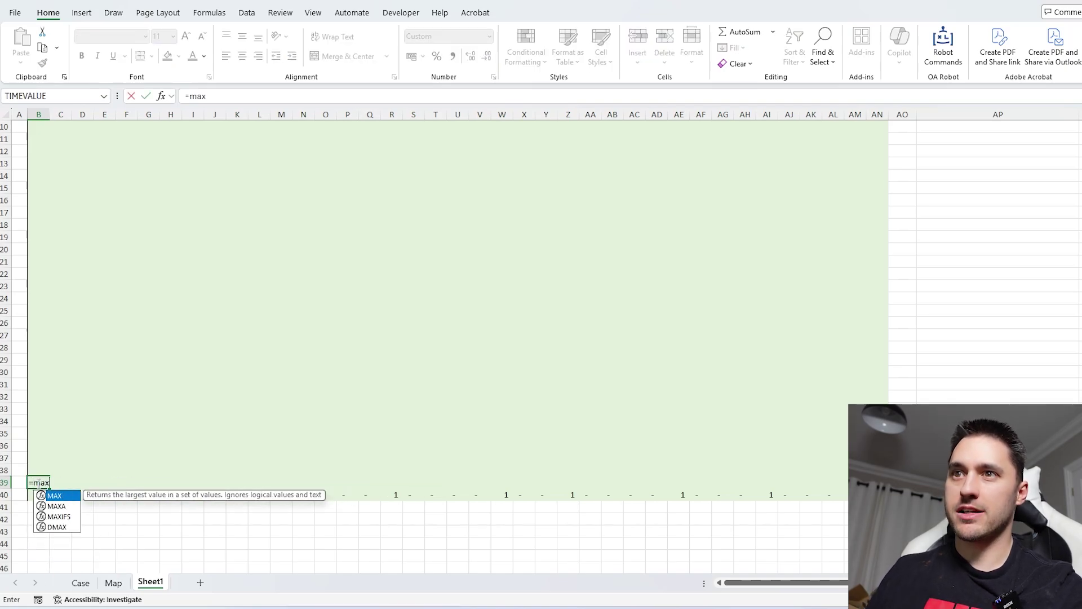
pyautogui.moveTo(19, 495); pyautogui.dragTo(64, 499)
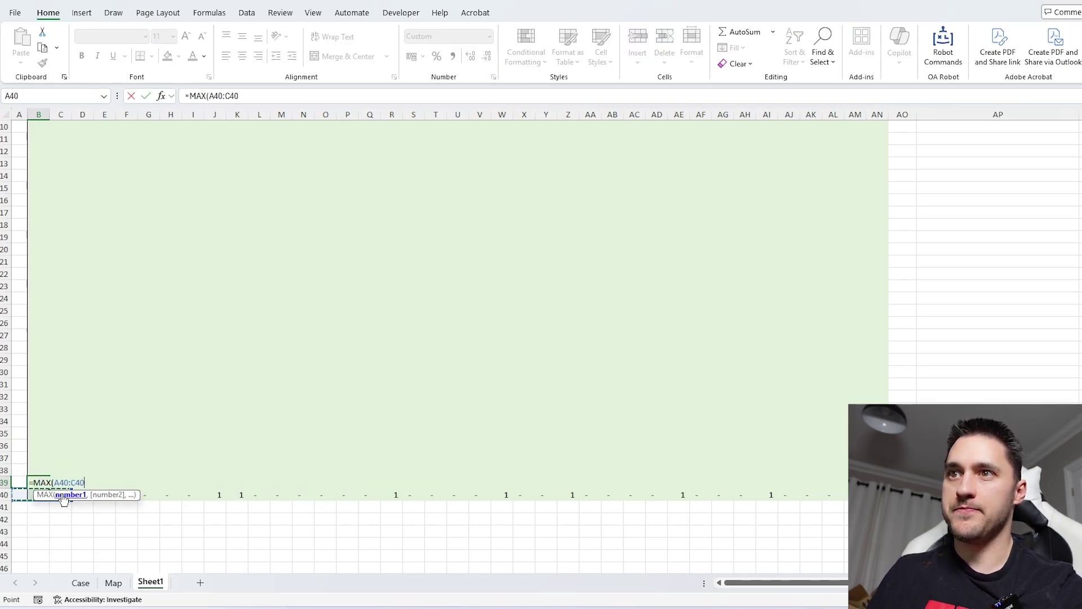
pyautogui.write(')+')
pyautogui.hotkey('ctrl', 'pageup')
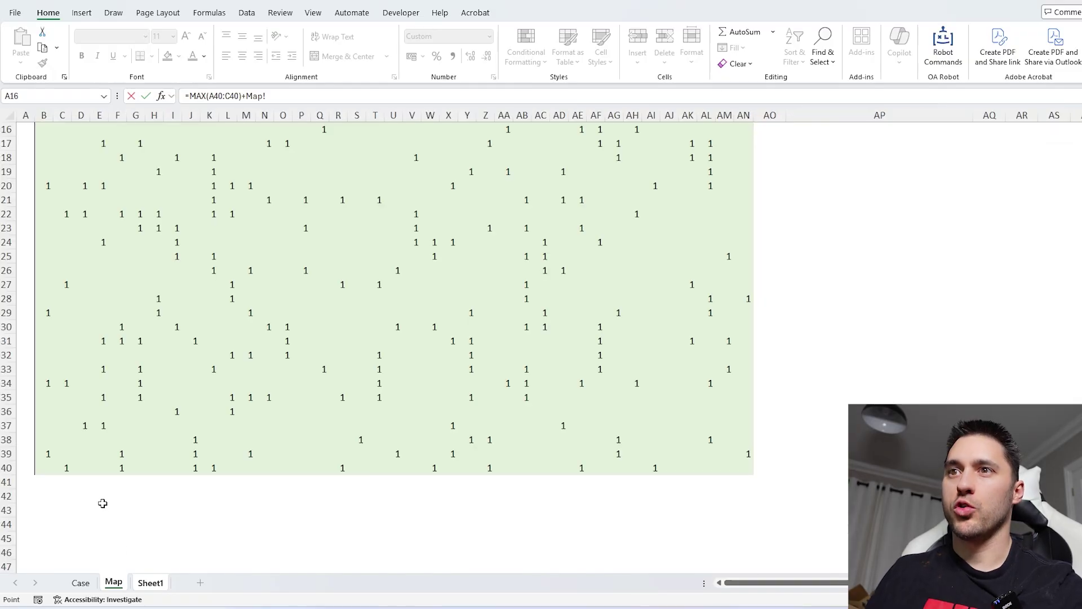
pyautogui.click(46, 454)
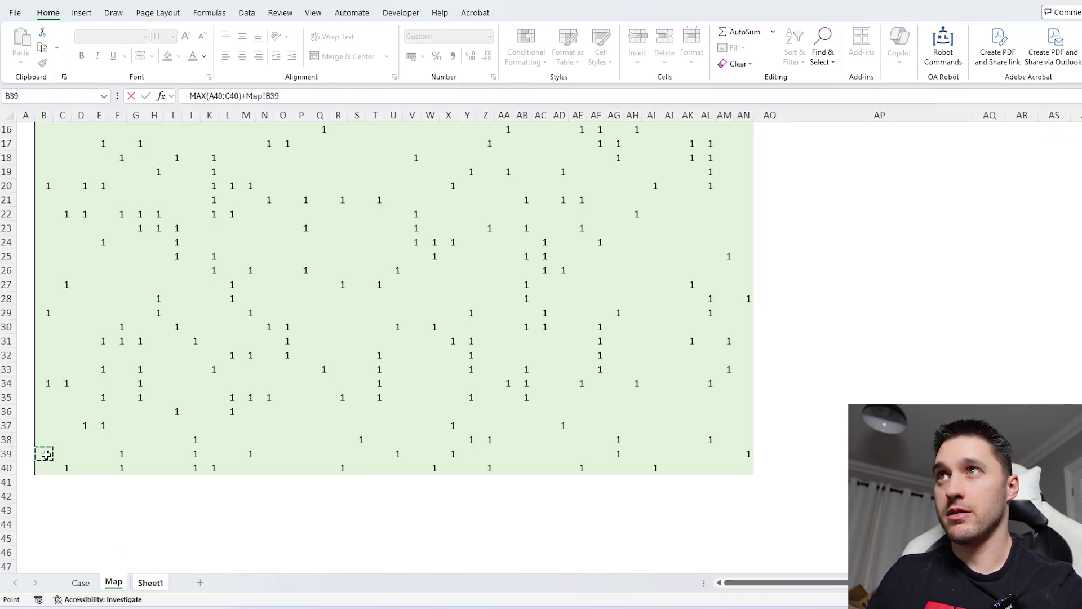
pyautogui.hotkey('ctrl', 'Return')
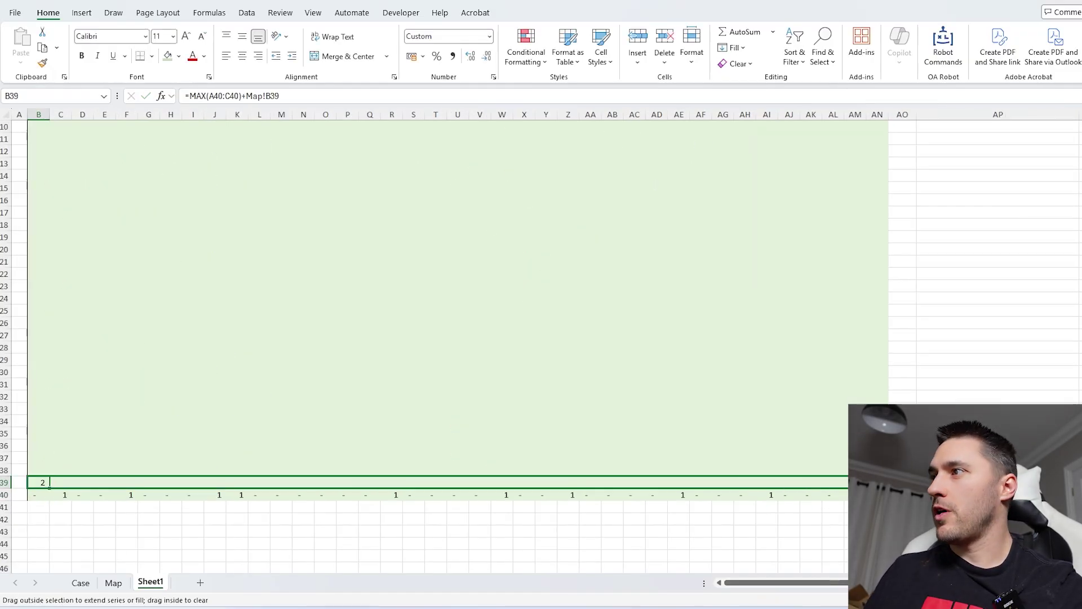
# Fill row 39's formulas up to row 2 and inspect the resulting totals.
pyautogui.moveTo(888, 489); pyautogui.dragTo(897, 136)
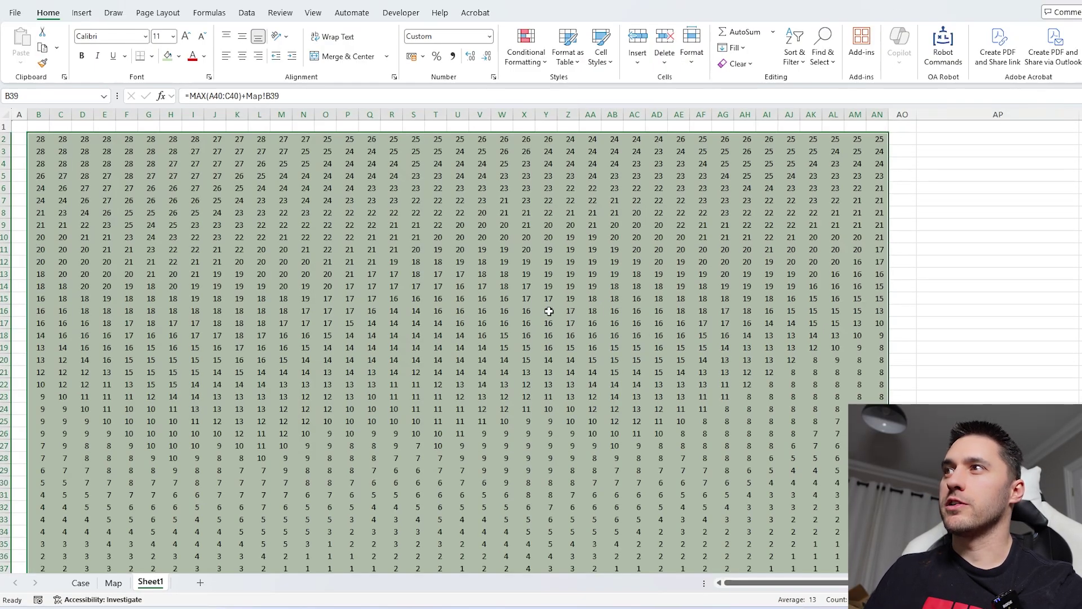
pyautogui.click(545, 384)
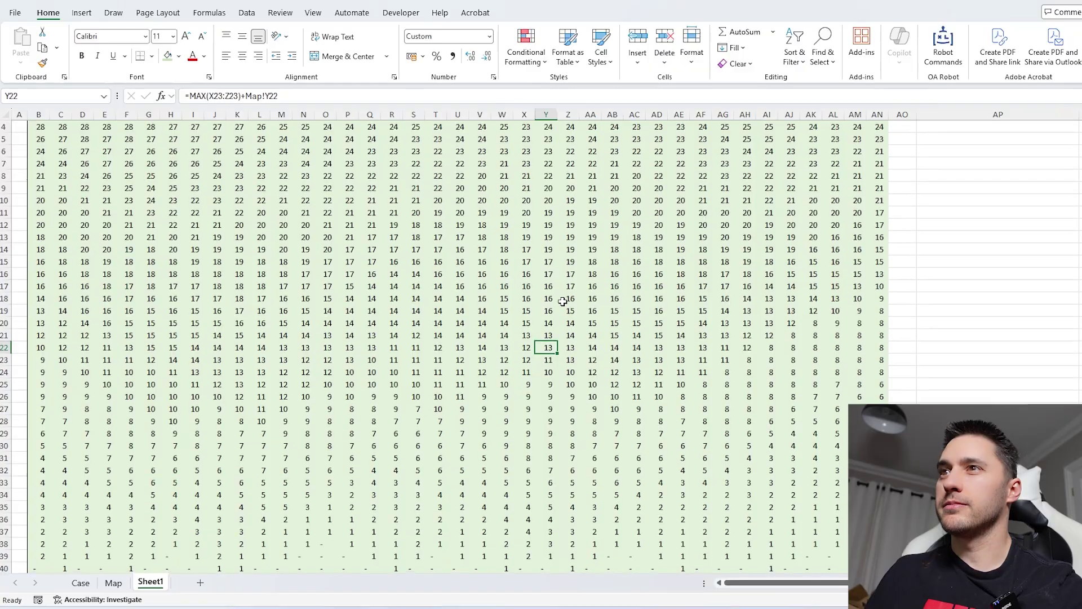
pyautogui.scroll(-1, 479, 397)
pyautogui.scroll(1, 479, 397)
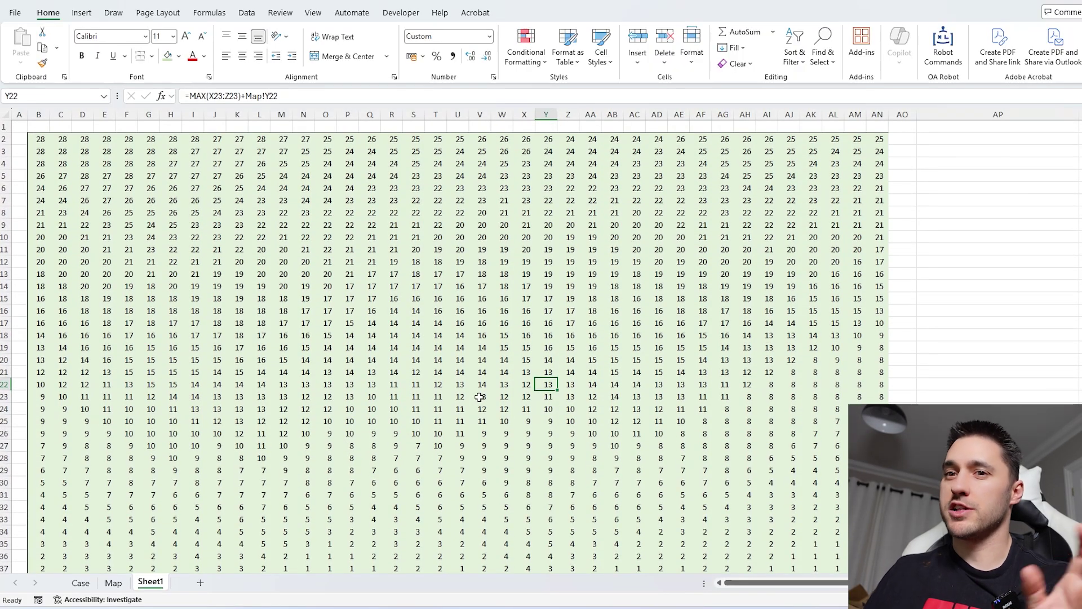
pyautogui.scroll(-3, 477, 507)
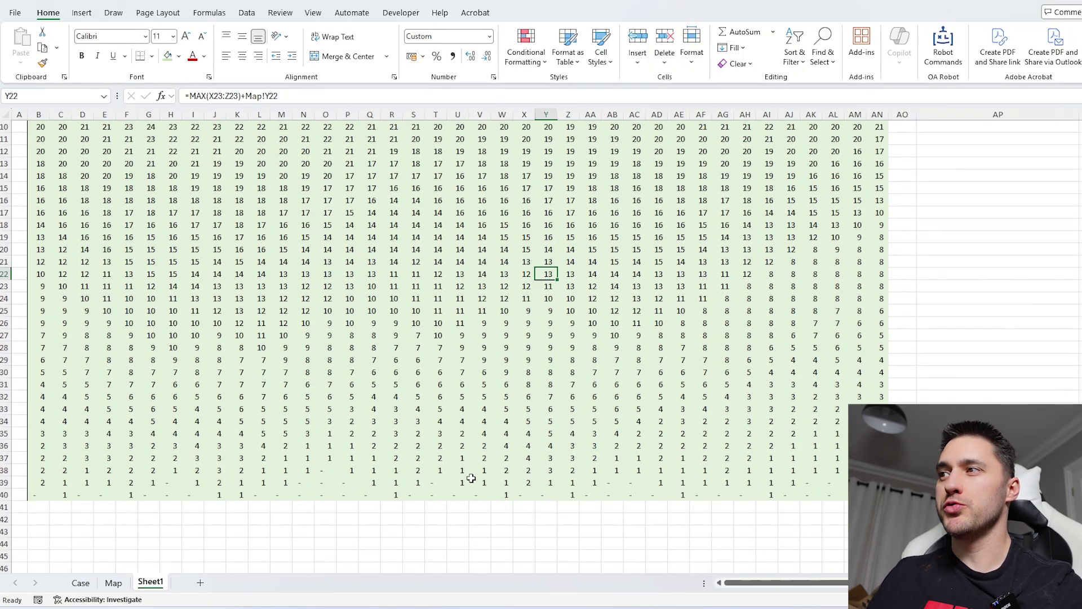
pyautogui.moveTo(877, 483); pyautogui.dragTo(79, 471)
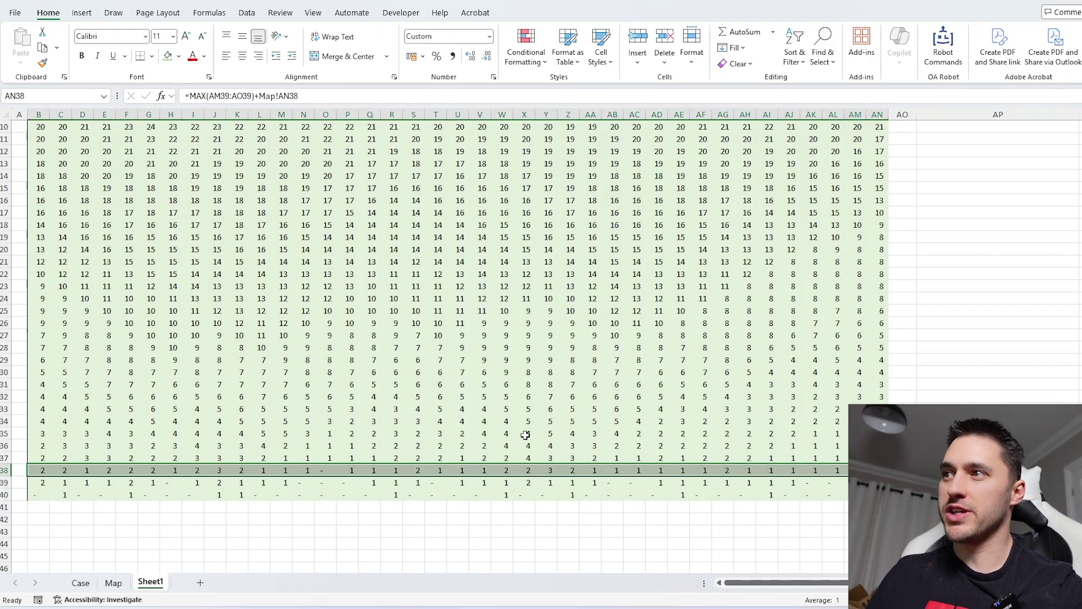
pyautogui.moveTo(555, 458); pyautogui.dragTo(570, 237)
# On the Case sheet, select the first Level 3 answer cell E94 for game 31.
pyautogui.click(80, 584)
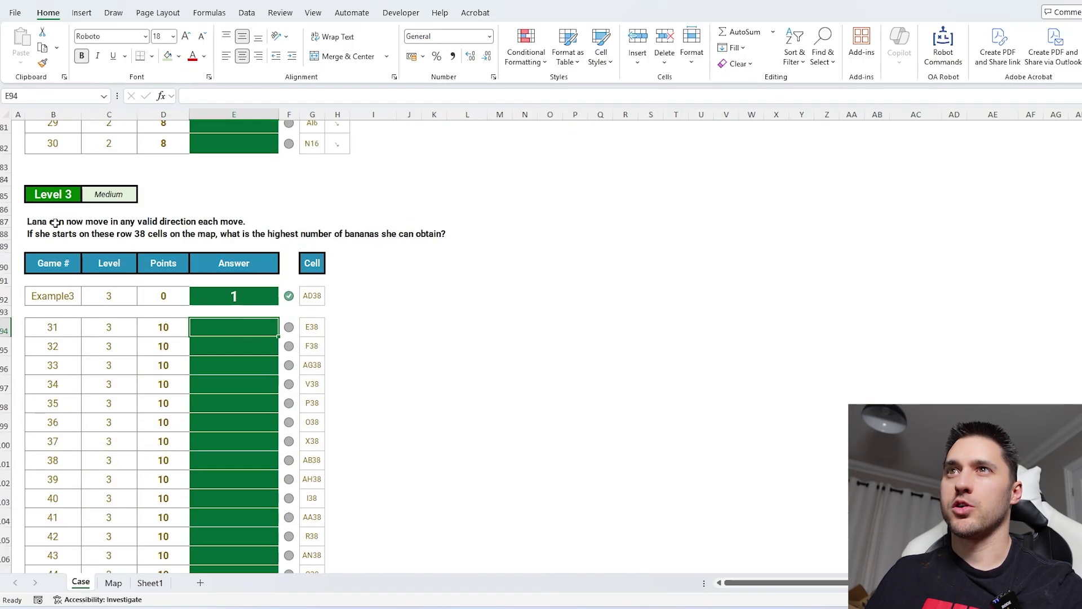
pyautogui.scroll(-1, 434, 339)
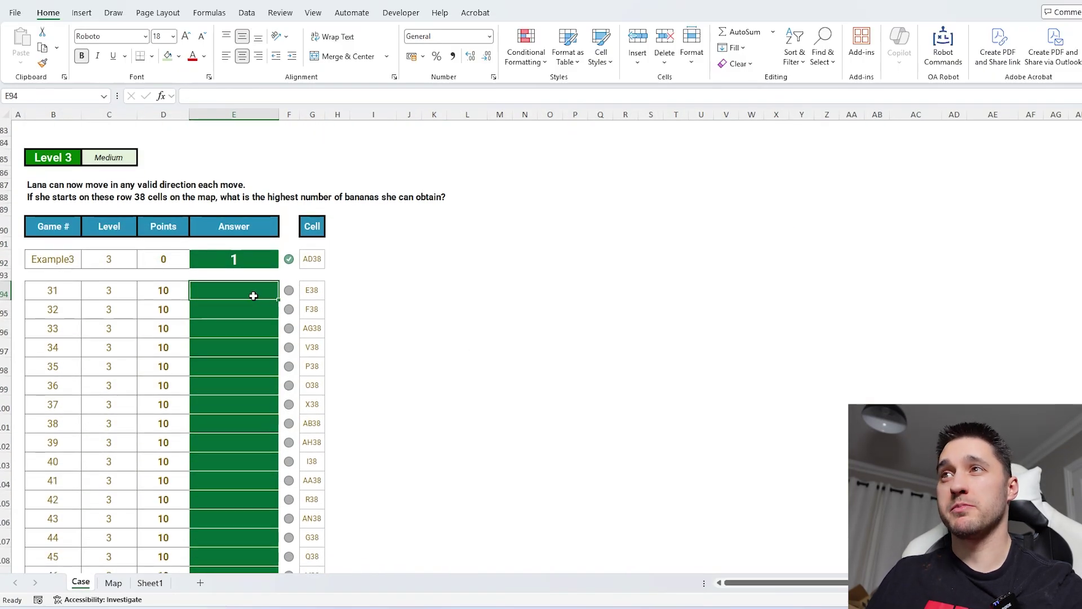
pyautogui.click(315, 289)
pyautogui.click(230, 289)
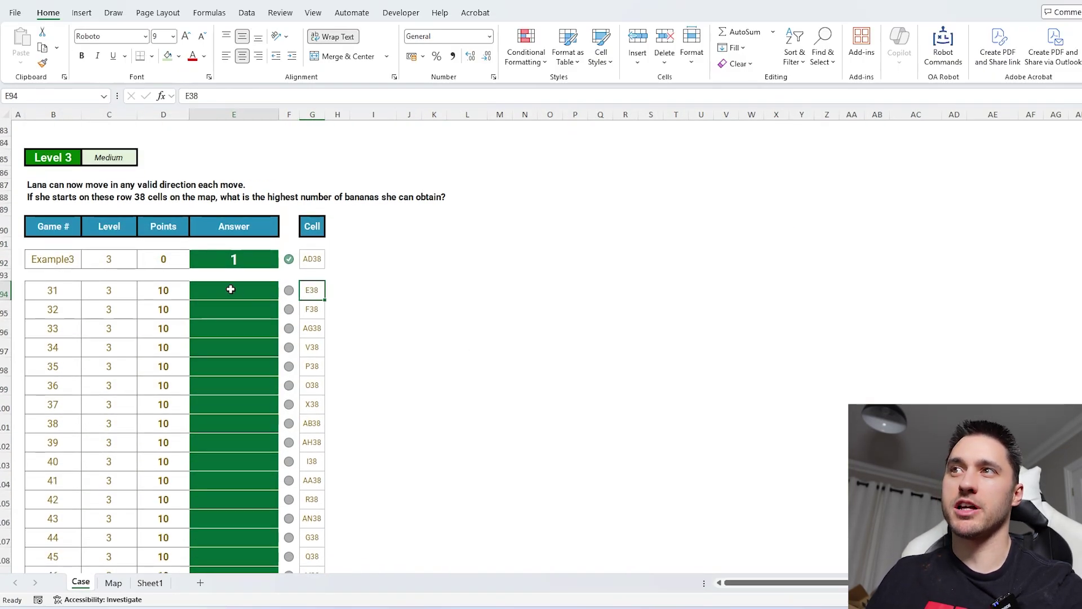
pyautogui.click(312, 288)
pyautogui.click(250, 291)
# Enter =INDIRECT("Sheet1!"&Case!G94) as the first Level 3 answer.
pyautogui.write('=ind')
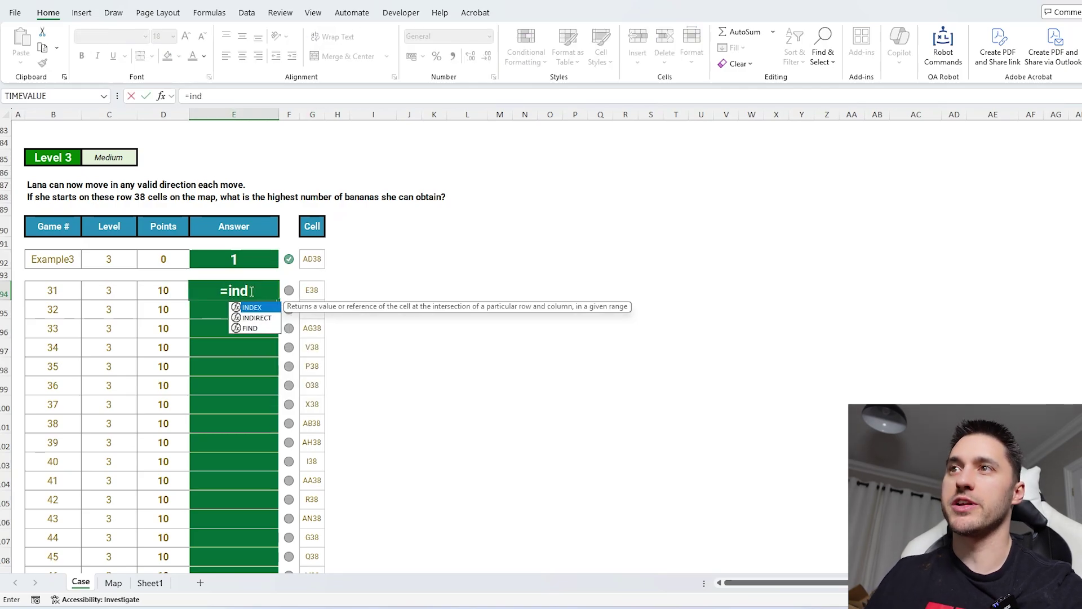
pyautogui.press('Down')
pyautogui.press('Tab')
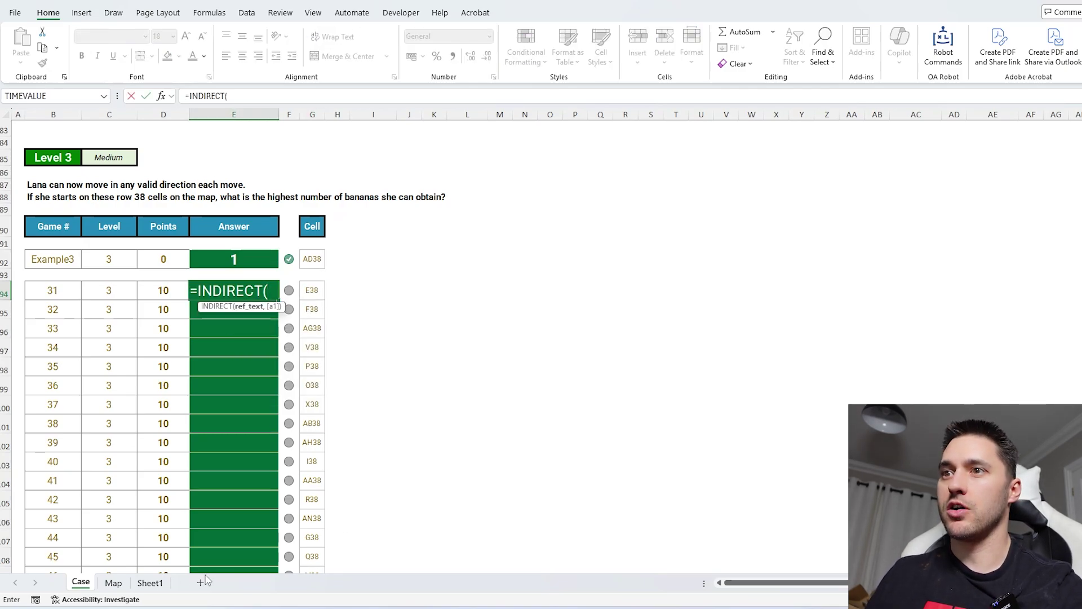
pyautogui.click(150, 582)
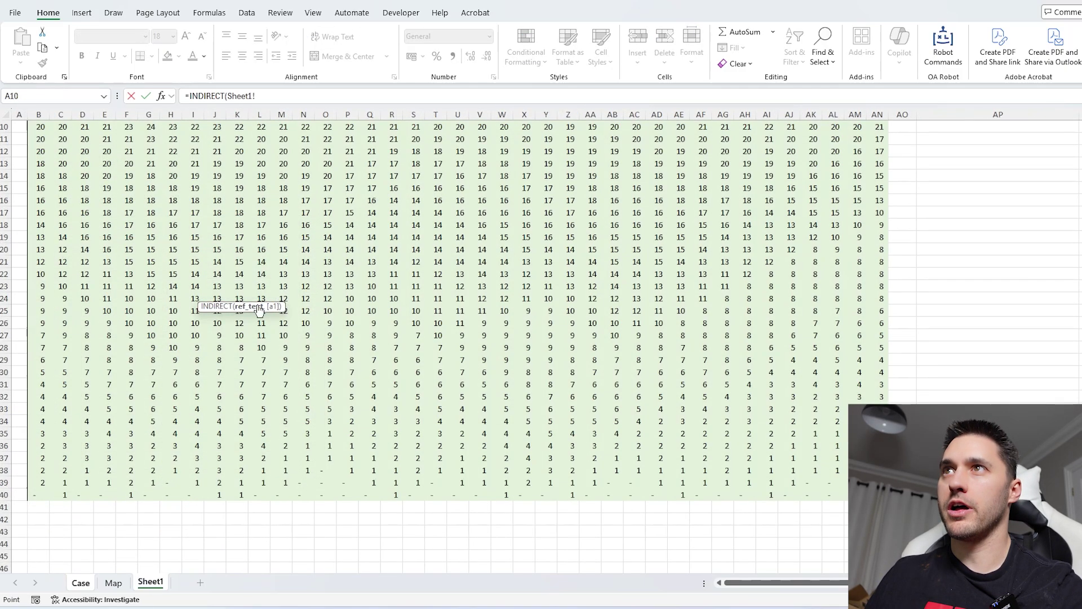
pyautogui.click(263, 96)
pyautogui.write('"')
pyautogui.press('Left')
pyautogui.press('Left')
pyautogui.press('Left')
pyautogui.press('Left')
pyautogui.press('Left')
pyautogui.press('Left')
pyautogui.press('Left')
pyautogui.press('Left')
pyautogui.write('"')
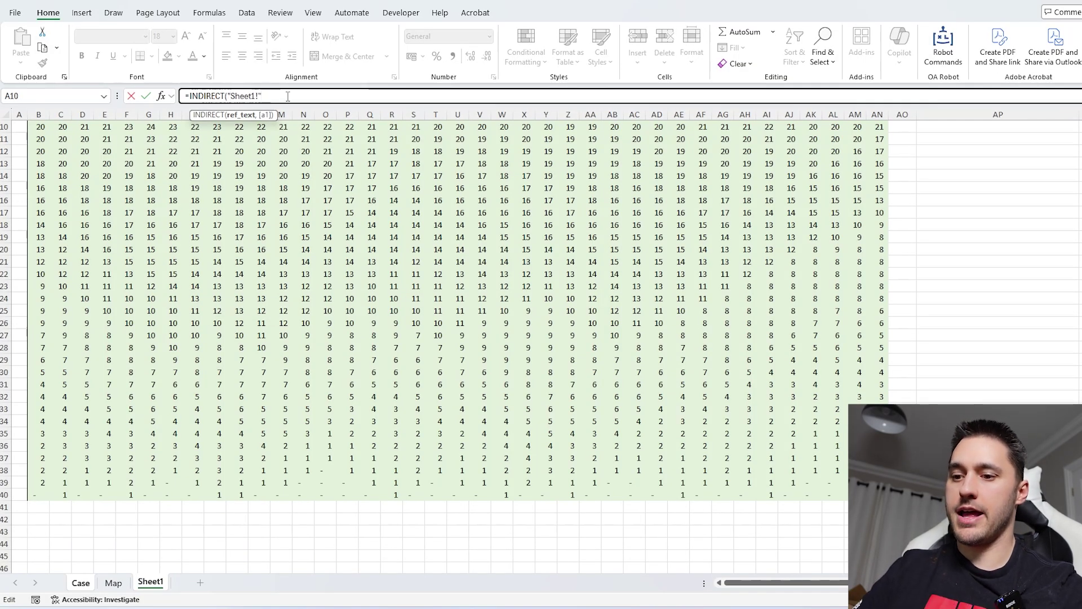
pyautogui.write('&')
pyautogui.click(85, 583)
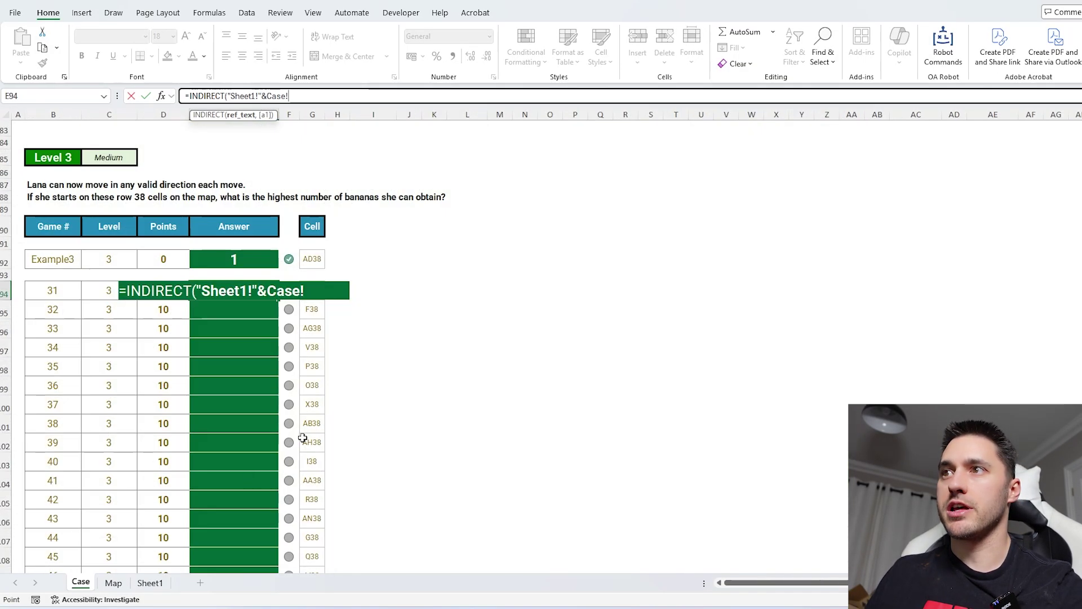
pyautogui.click(313, 308)
pyautogui.press('Return')
# Fill the formula down the Level 3 answers, then copy it to E124 and down the Level 4 answers.
pyautogui.click(271, 292)
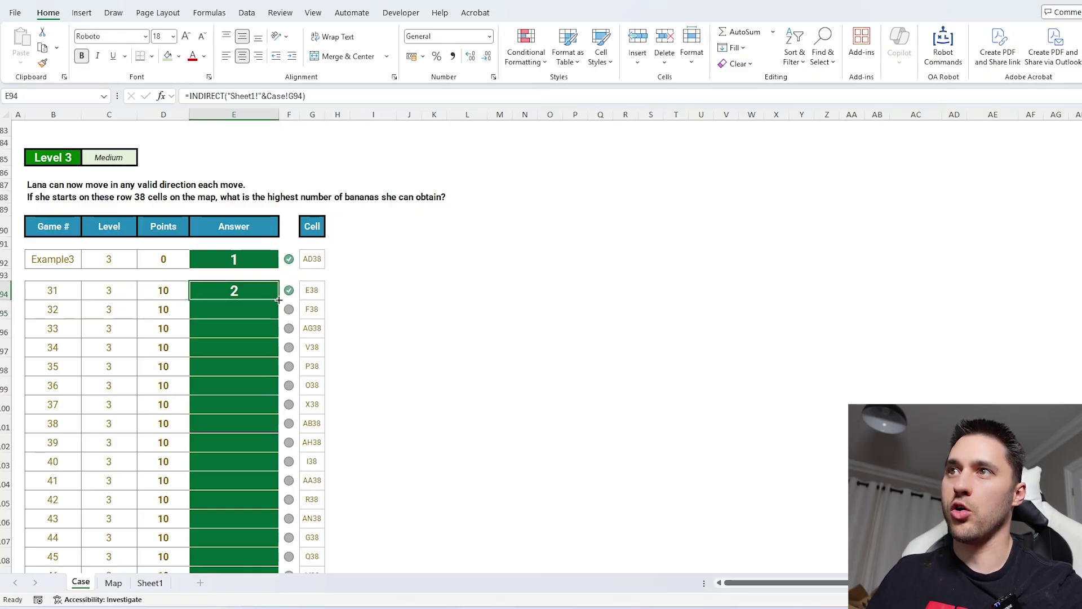
pyautogui.doubleClick(278, 300)
pyautogui.scroll(-5, 416, 363)
pyautogui.scroll(-3, 416, 363)
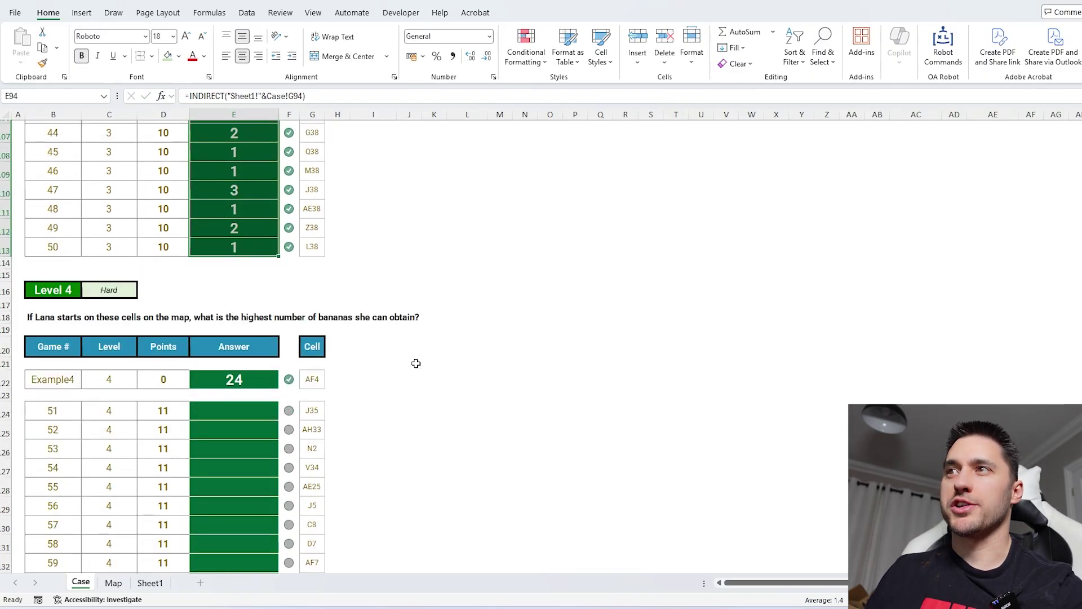
pyautogui.click(248, 244)
pyautogui.hotkey('ctrl', 'c')
pyautogui.click(252, 409)
pyautogui.hotkey('ctrl', 'v')
pyautogui.press('Escape')
pyautogui.doubleClick(279, 420)
# Check that the Level 4 answers are all correct, then return to Sheet1's banana-total grid.
pyautogui.scroll(-2, 274, 389)
pyautogui.scroll(-1, 274, 390)
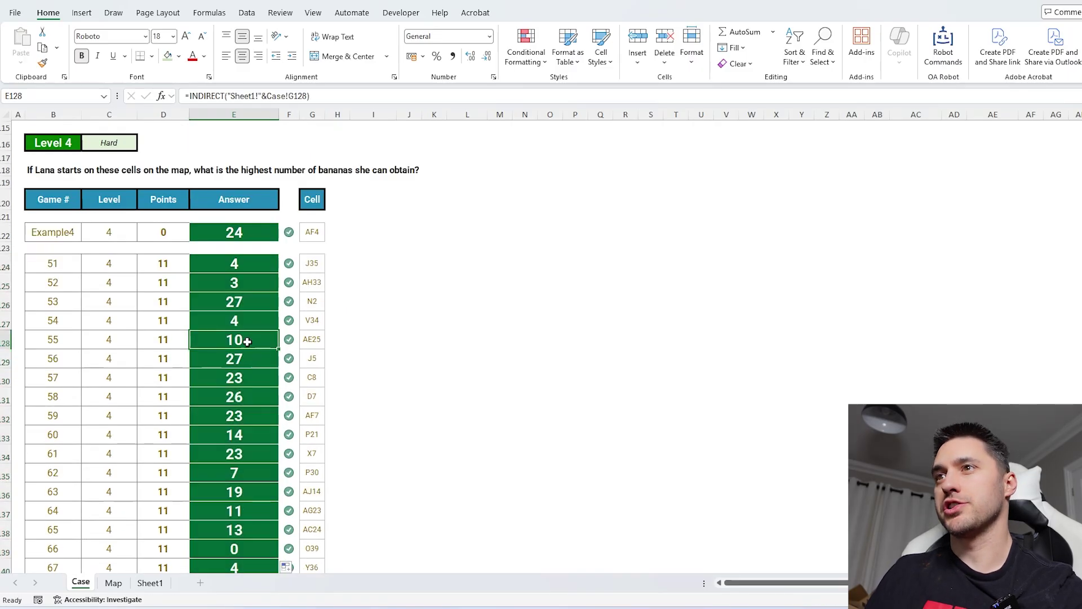
pyautogui.moveTo(252, 338); pyautogui.dragTo(225, 379)
pyautogui.scroll(-12, 302, 328)
pyautogui.scroll(-8, 302, 328)
pyautogui.scroll(13, 303, 328)
pyautogui.scroll(10, 174, 328)
pyautogui.hotkey('ctrl', 'pagedown')
pyautogui.hotkey('ctrl', 'pagedown')
pyautogui.scroll(-2, 451, 346)
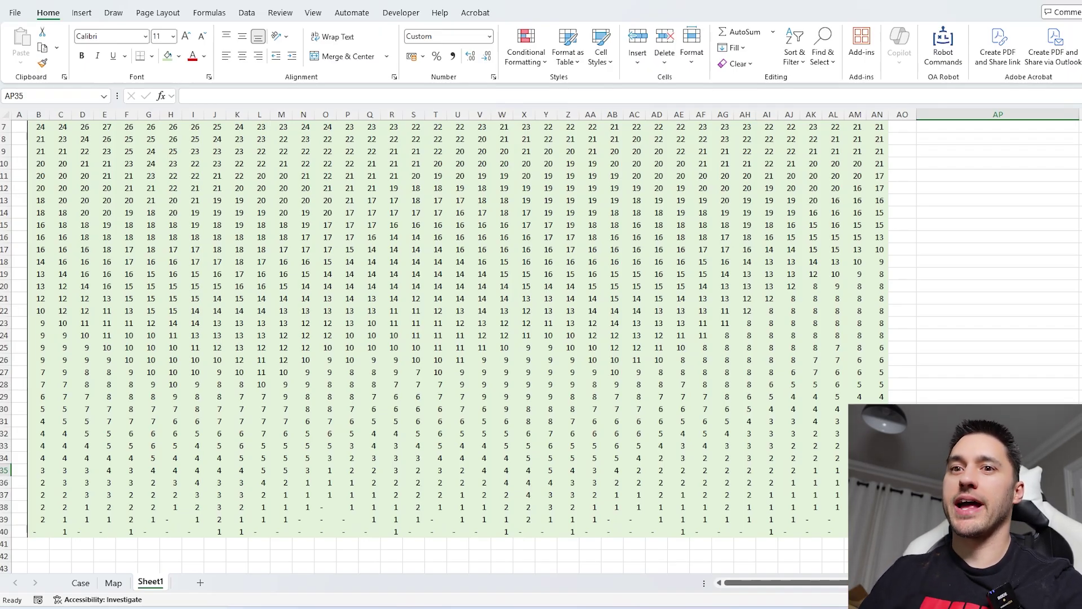
pyautogui.scroll(2, 975, 354)
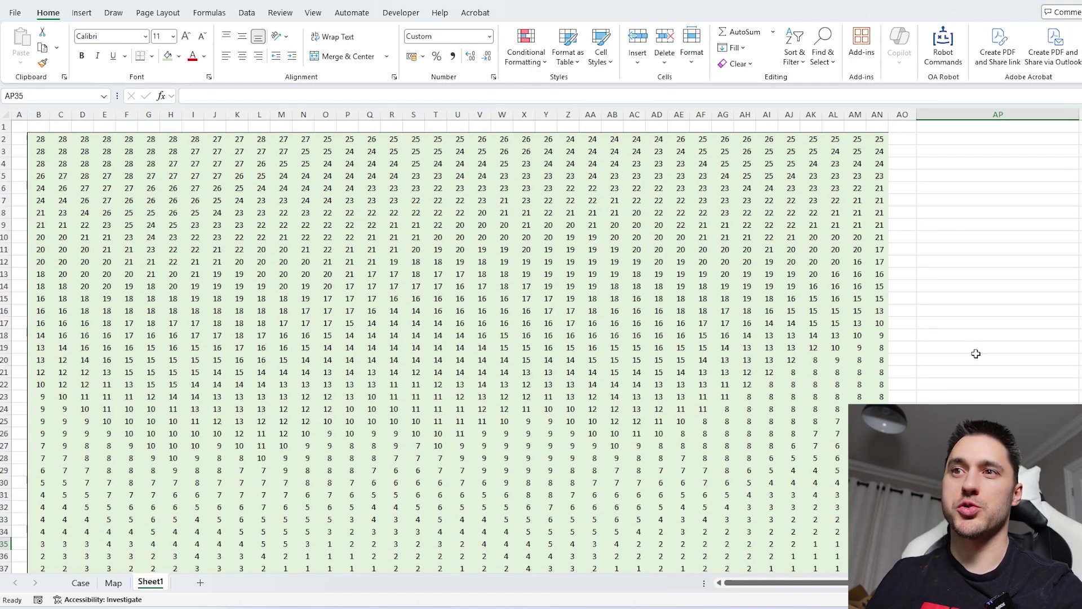
pyautogui.scroll(-2, 973, 351)
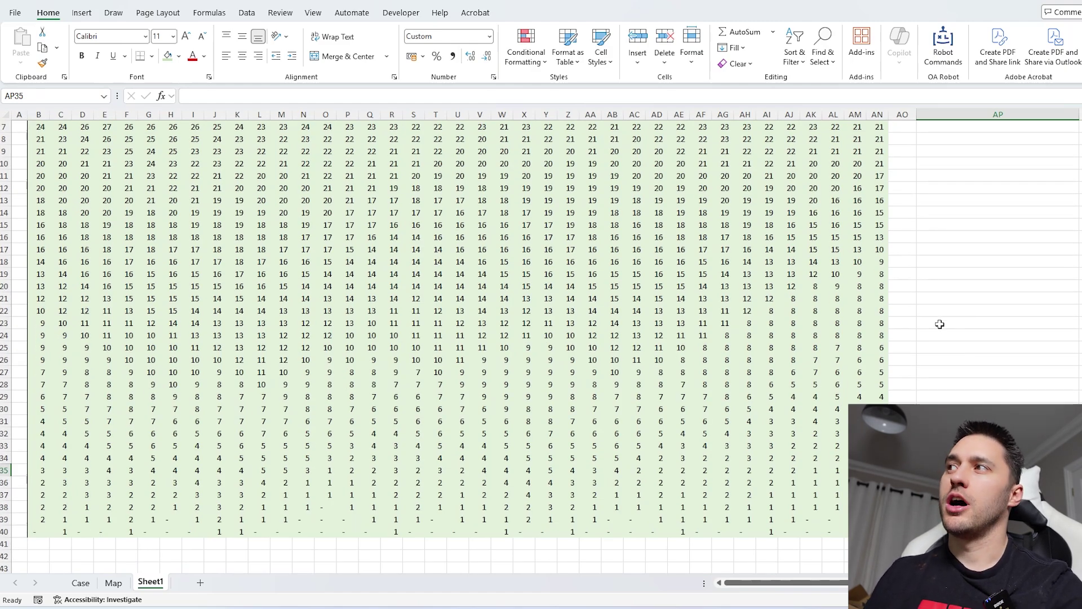